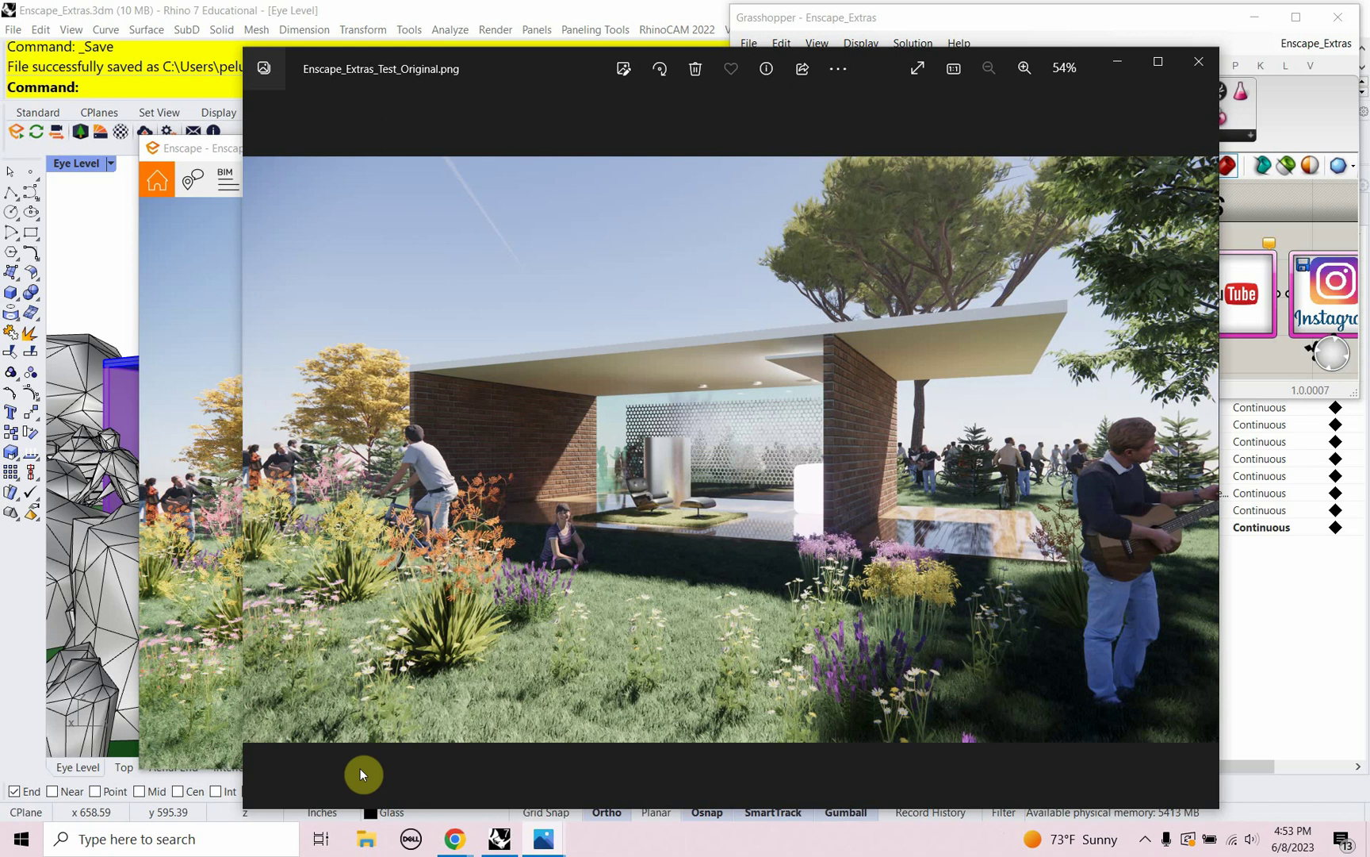
# View the Enscape_Extras_Test.png render after the original image, and switch to the HDRi Haven page in Chrome.
pyautogui.press('Left')
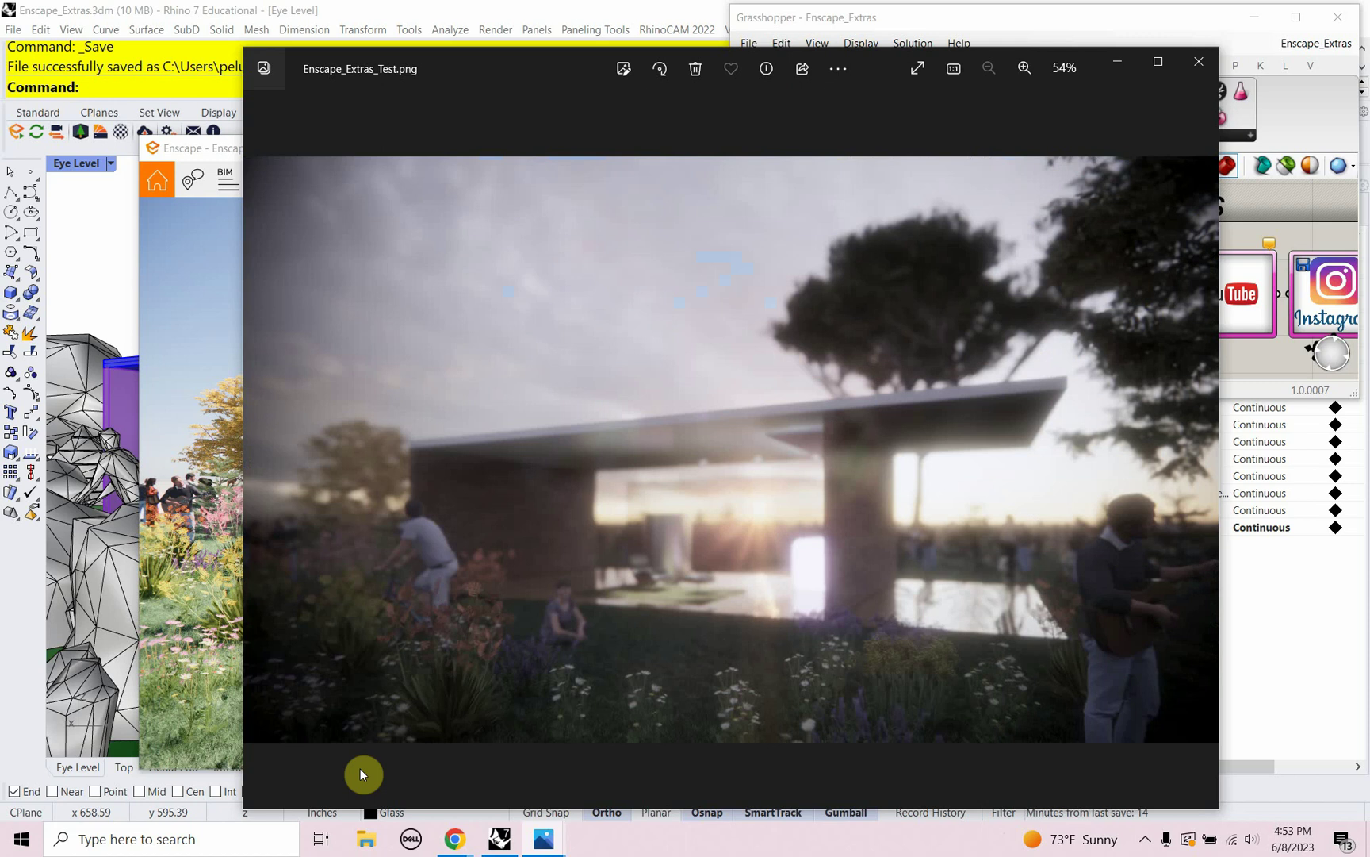
pyautogui.hotkey('alt', 'Tab')
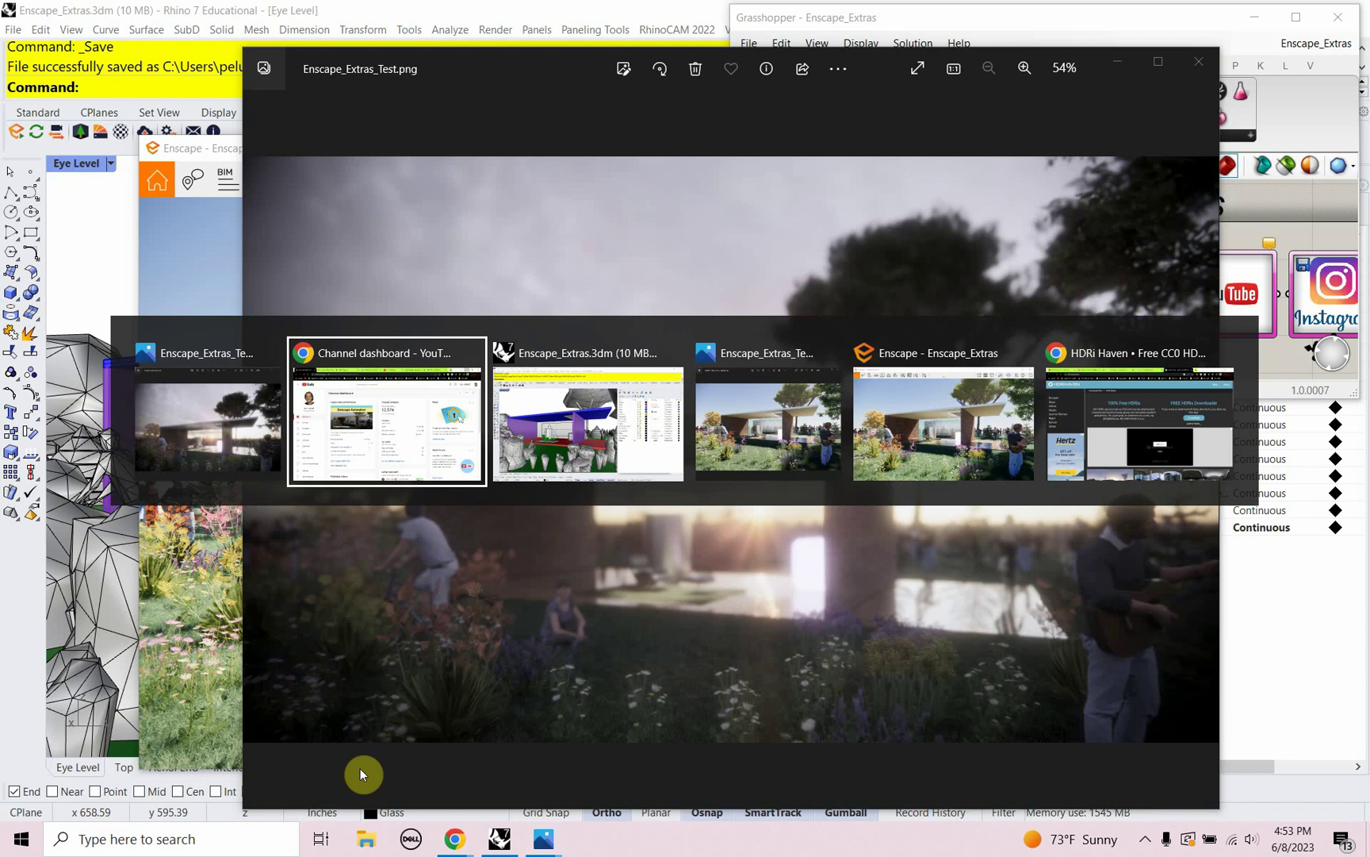
pyautogui.hotkey('alt', 'Tab')
pyautogui.hotkey('alt', 'Tab')
pyautogui.hotkey('alt', 'Tab')
pyautogui.hotkey('alt', 'Tab')
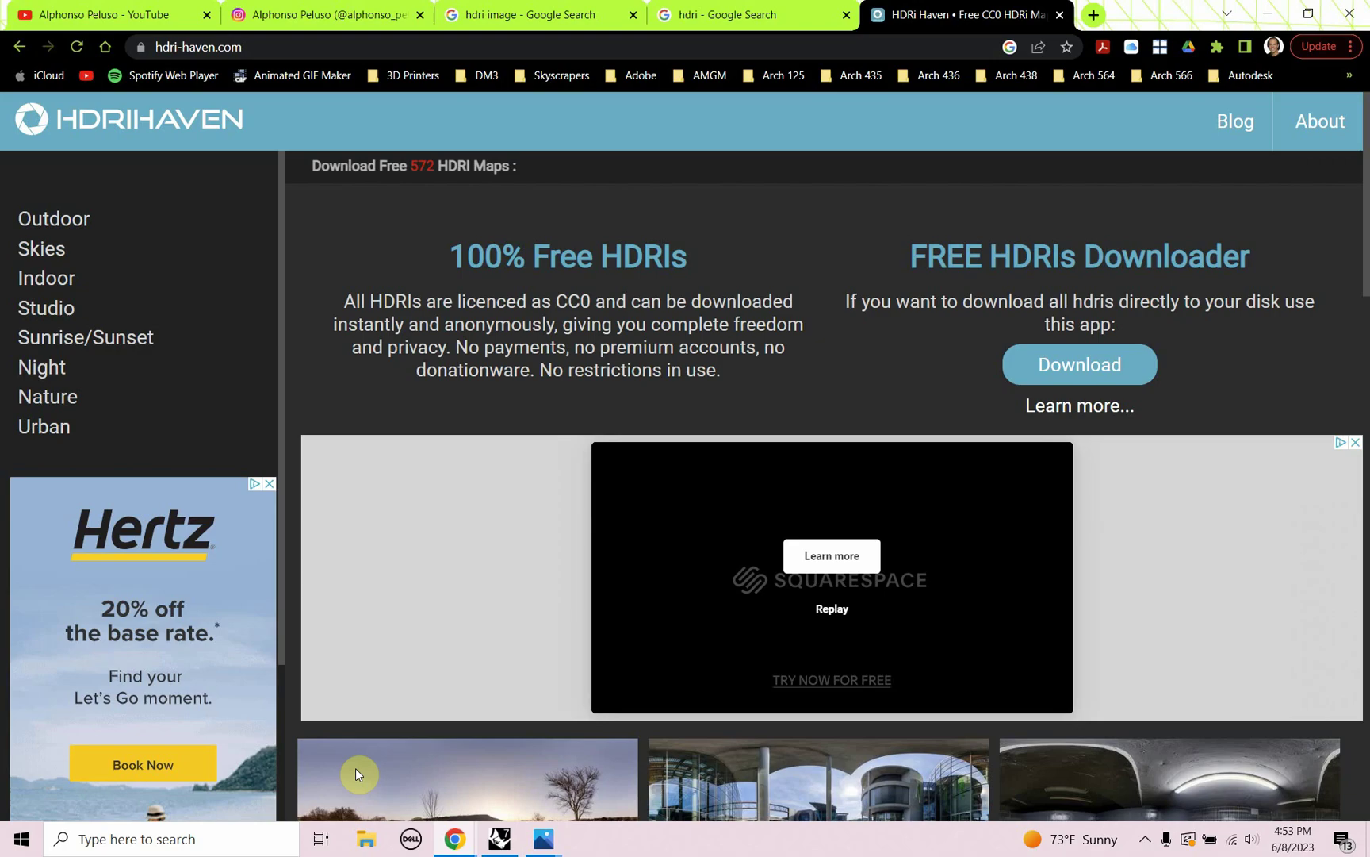
# Browse the latest videos on the YouTube channel page.
pyautogui.click(95, 15)
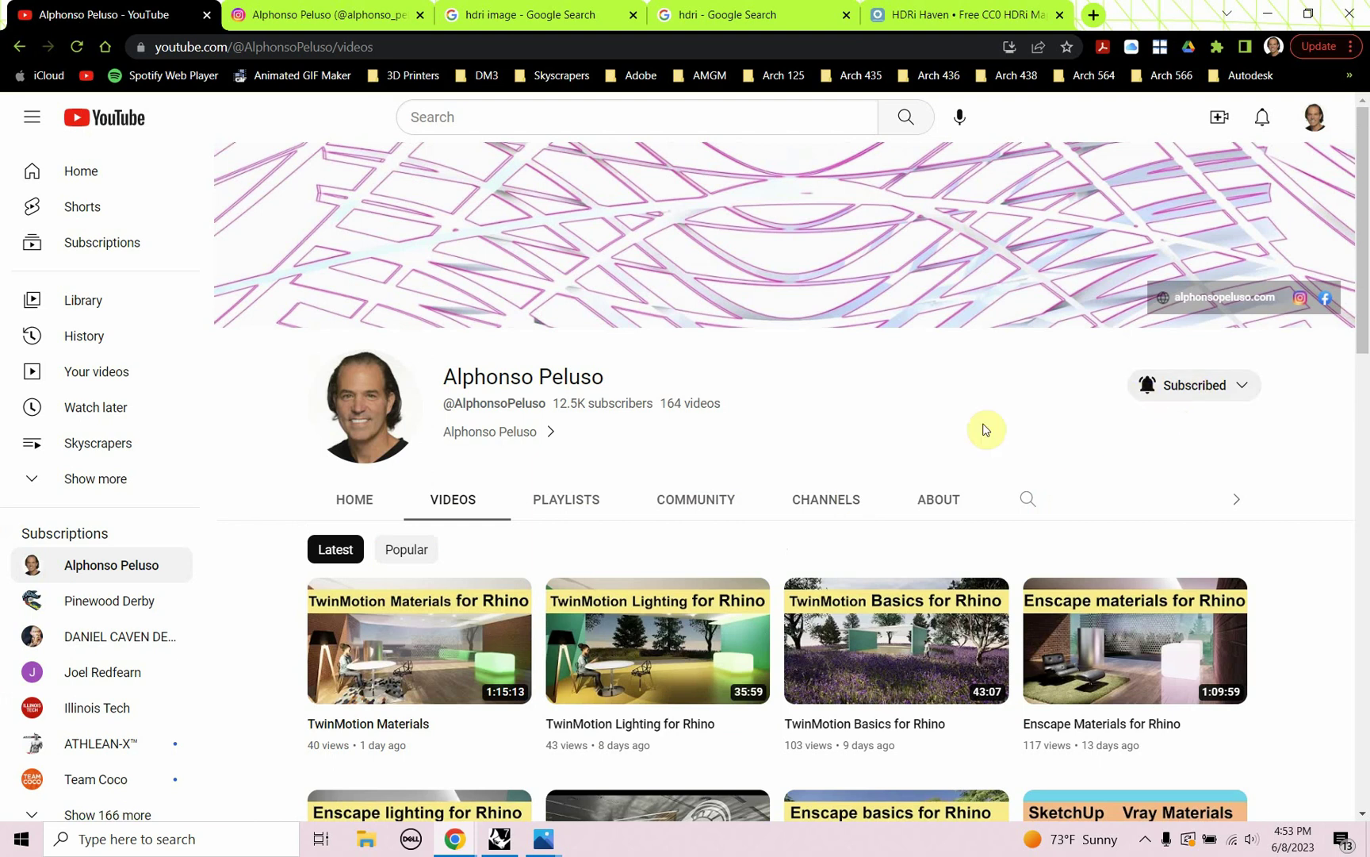
pyautogui.scroll(-4, 698, 485)
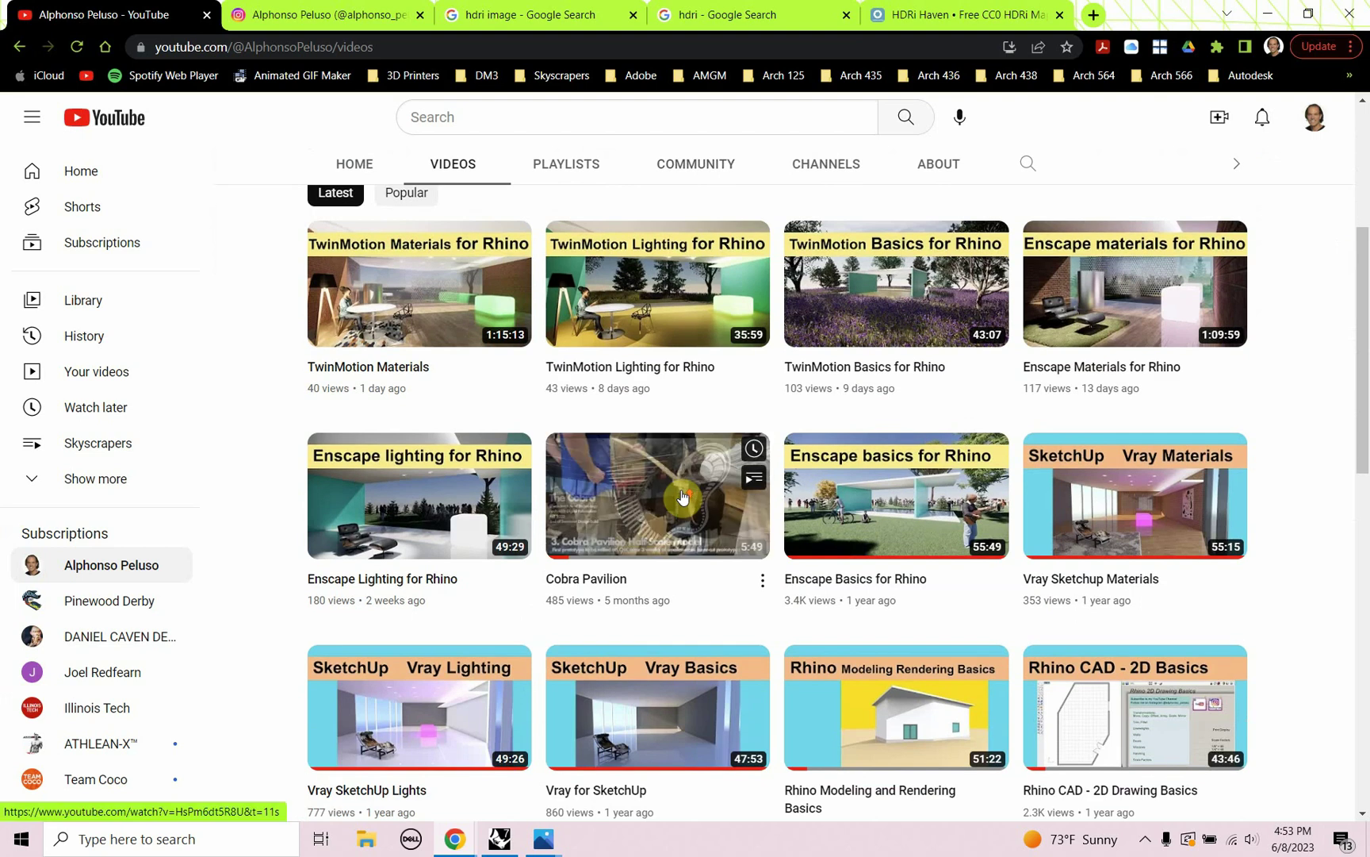
pyautogui.scroll(2, 682, 496)
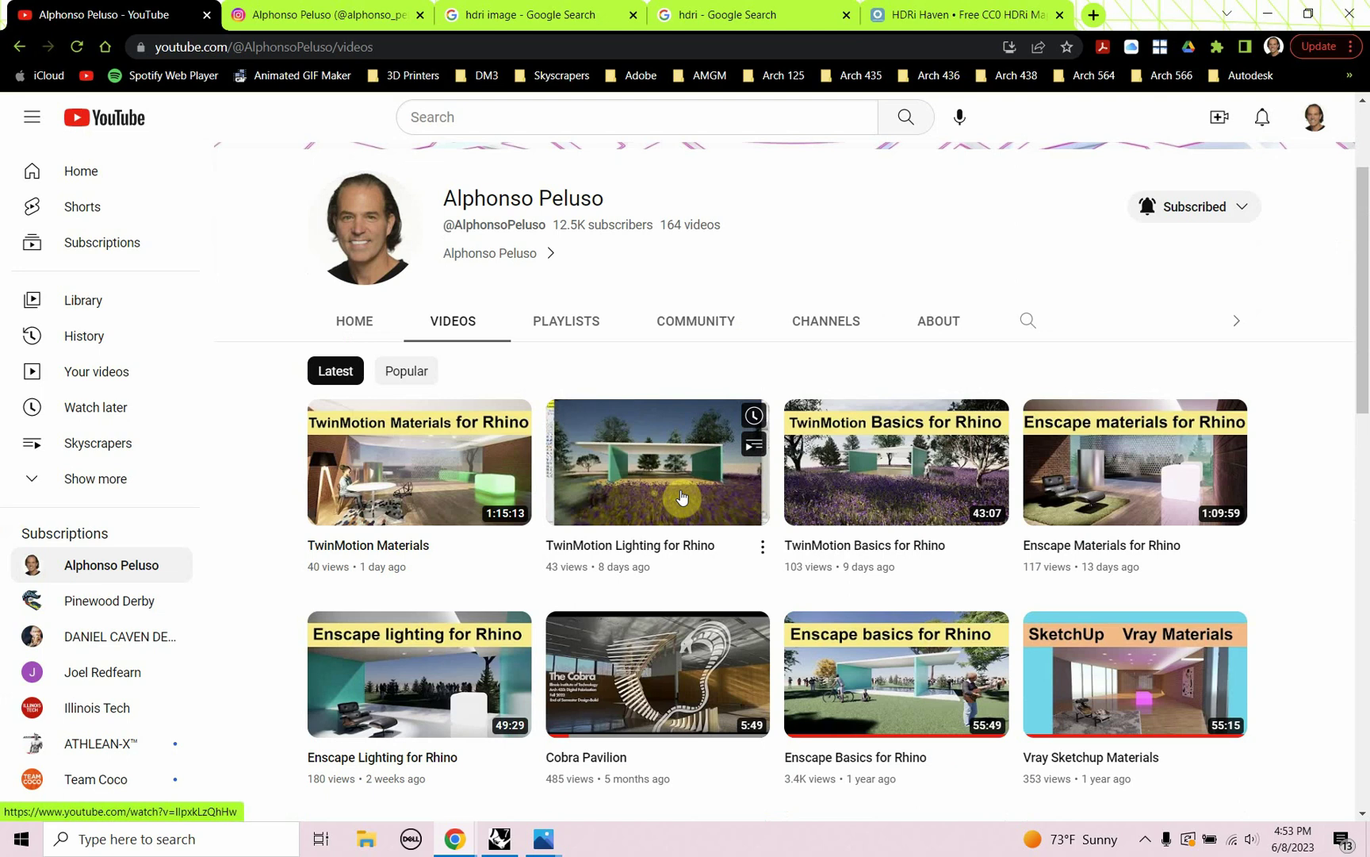
# Look over the profile header and recent posts on the Instagram profile page.
pyautogui.click(321, 15)
pyautogui.scroll(4, 405, 218)
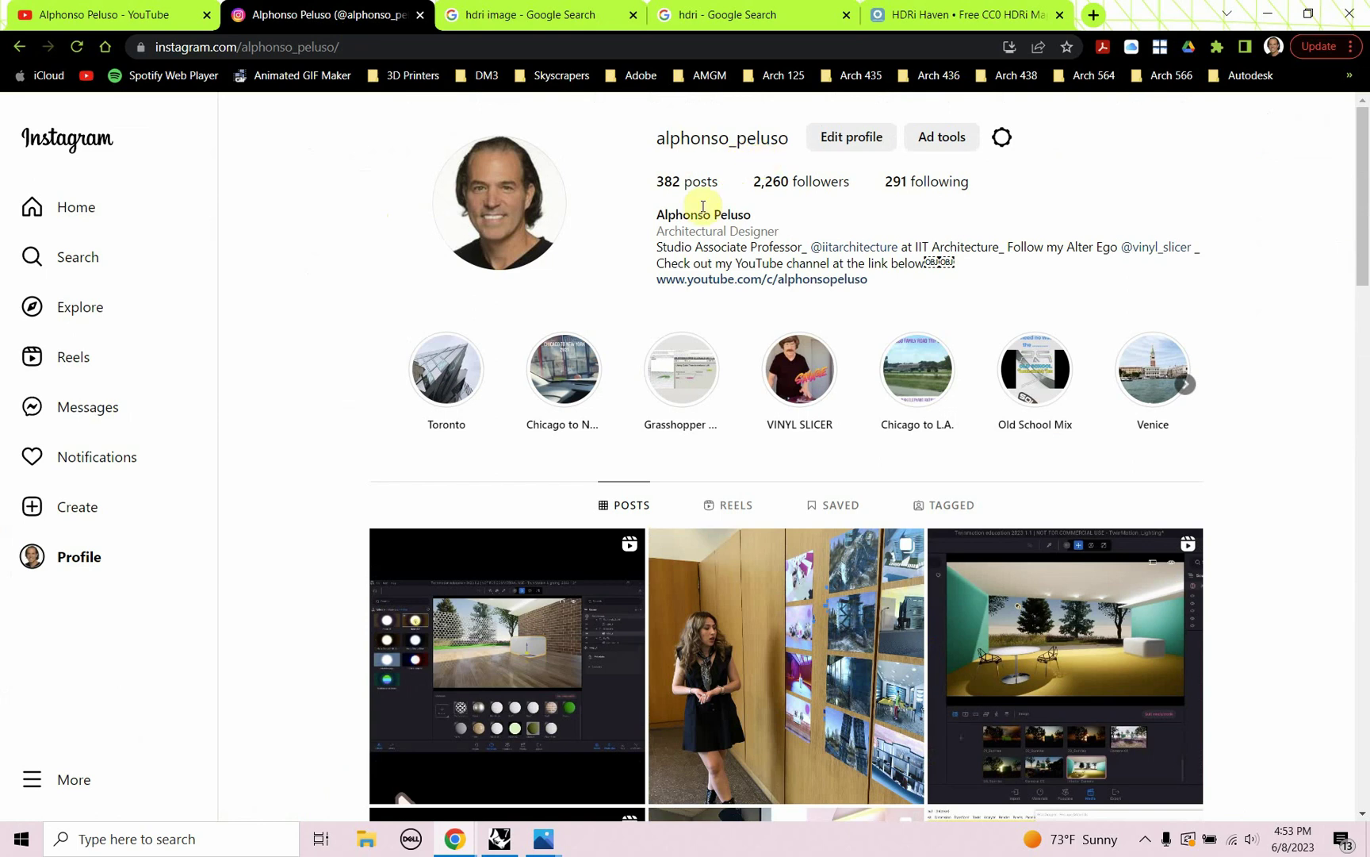
pyautogui.scroll(-3, 711, 692)
pyautogui.scroll(-4, 712, 693)
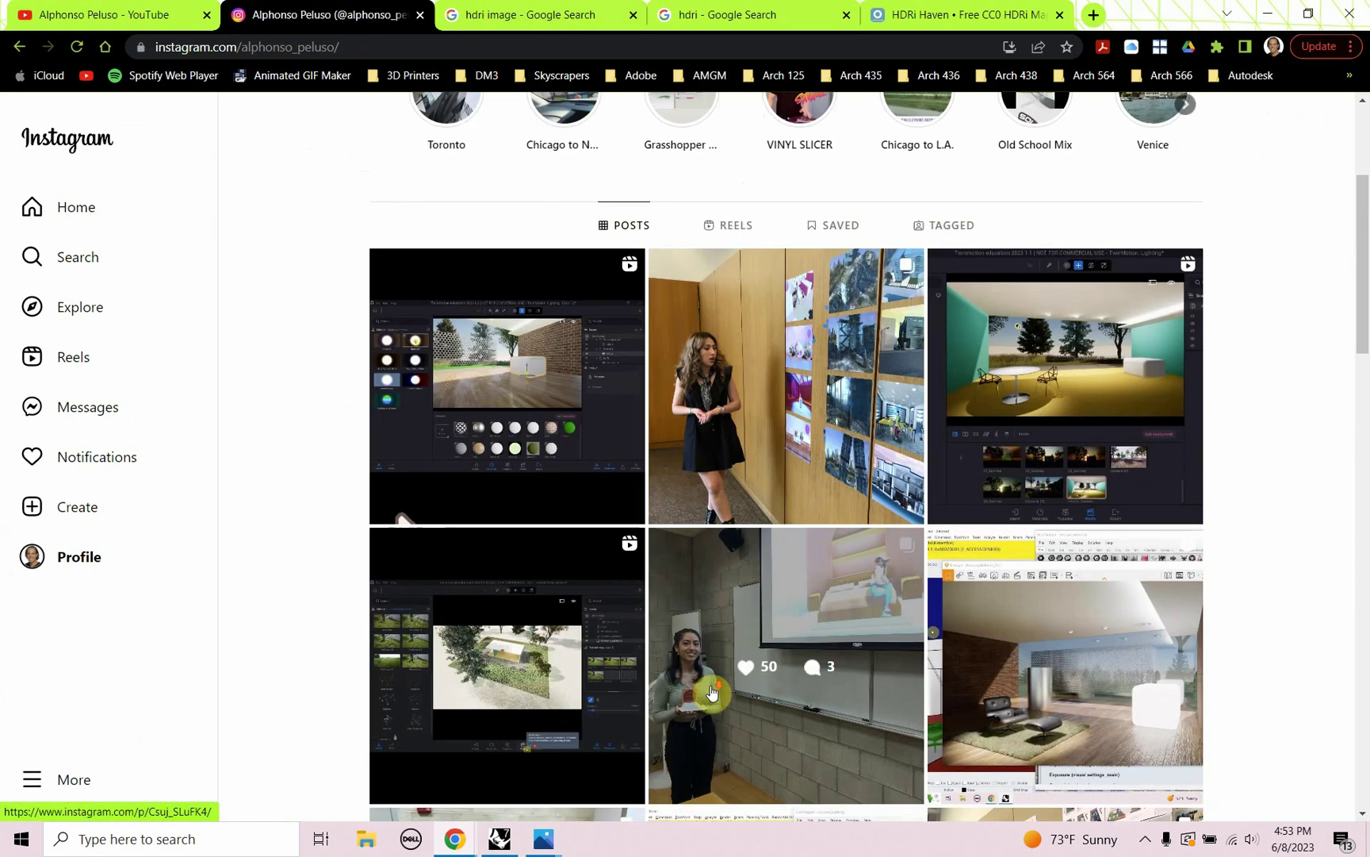
pyautogui.scroll(8, 712, 692)
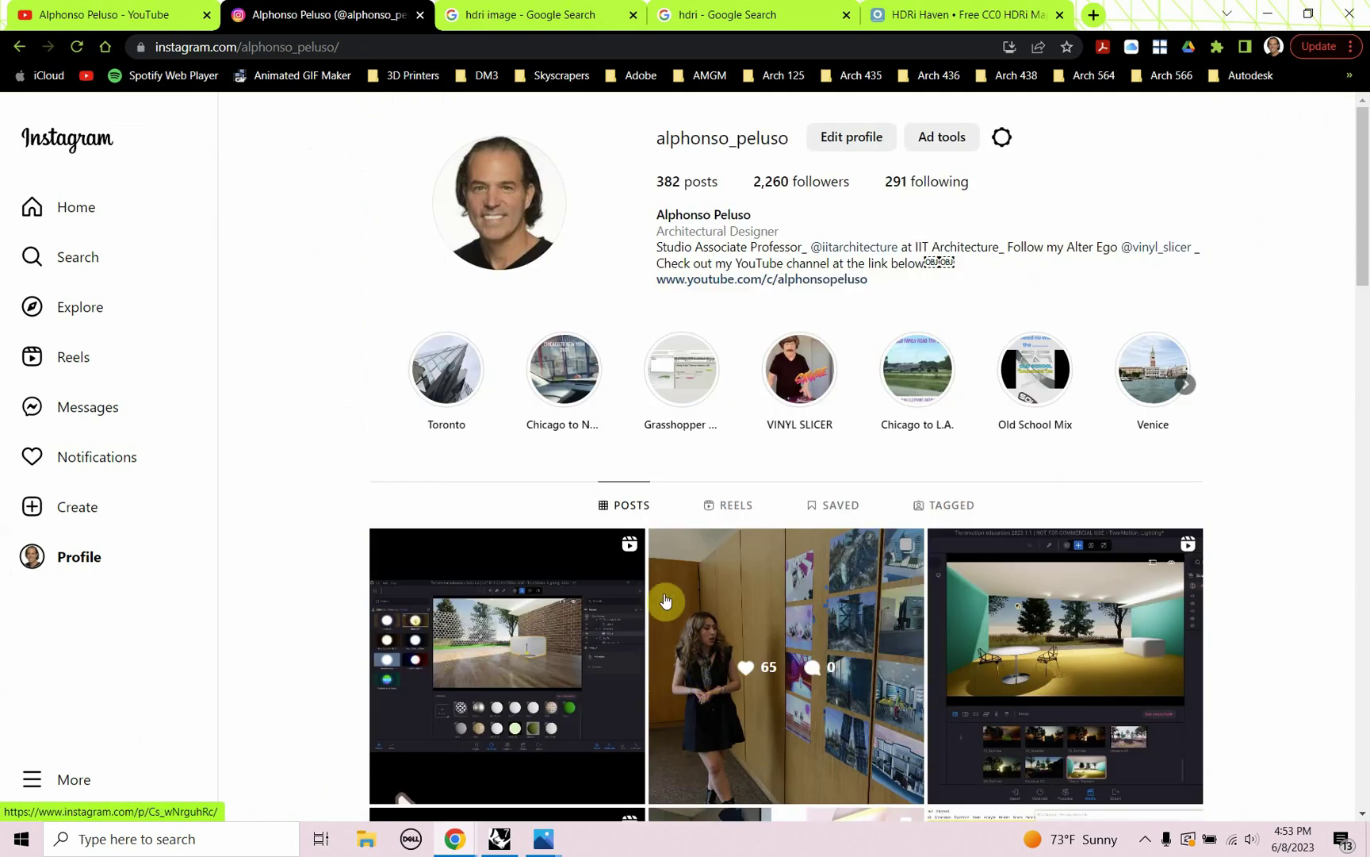
# Return to the Rhino model with Enscape minimized, and enlarge the Grasshopper window to show the full topic list.
pyautogui.hotkey('alt', 'Tab')
pyautogui.hotkey('alt', 'Tab')
pyautogui.hotkey('alt', 'Tab')
pyautogui.hotkey('alt', 'Tab')
pyautogui.hotkey('alt', 'Tab')
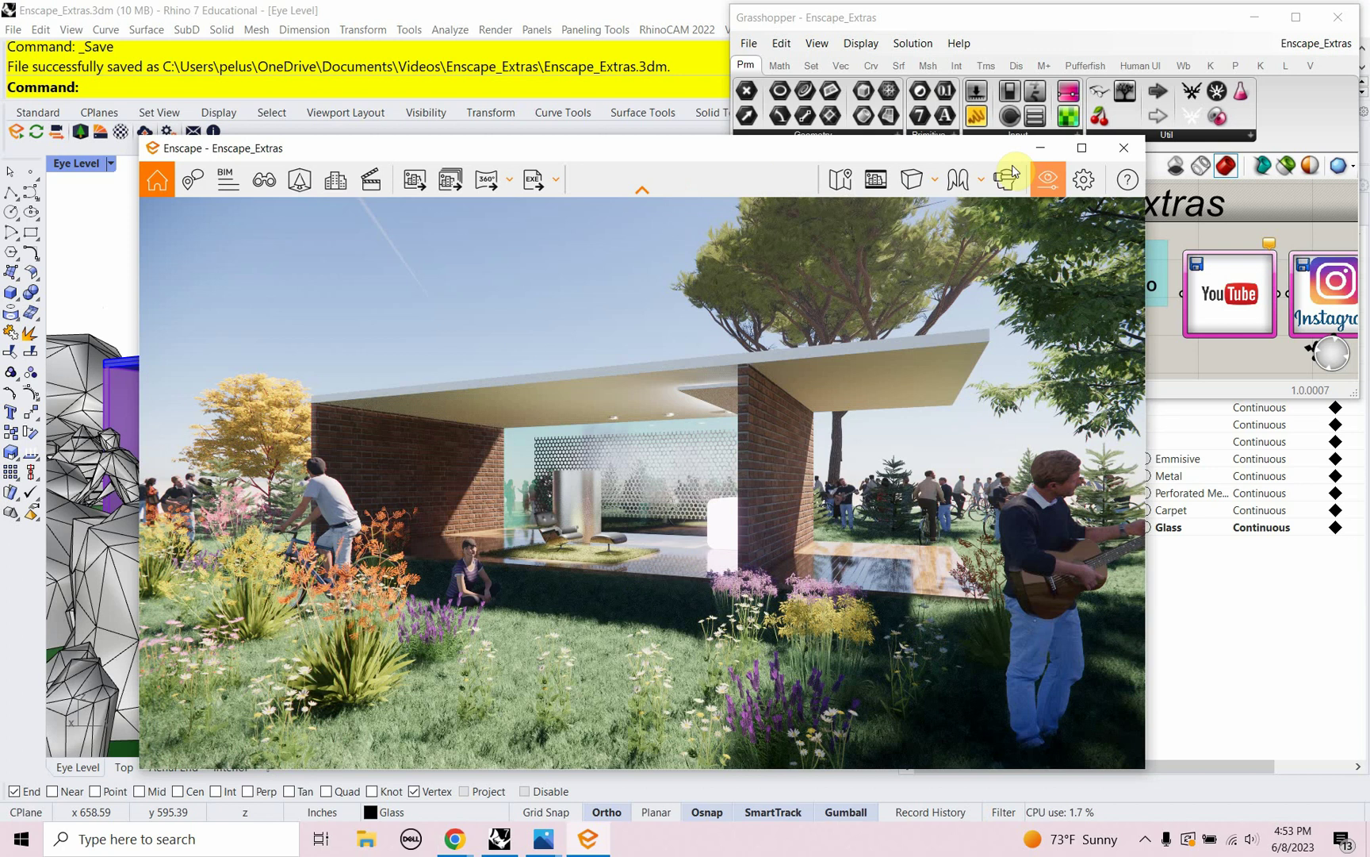
pyautogui.click(1040, 158)
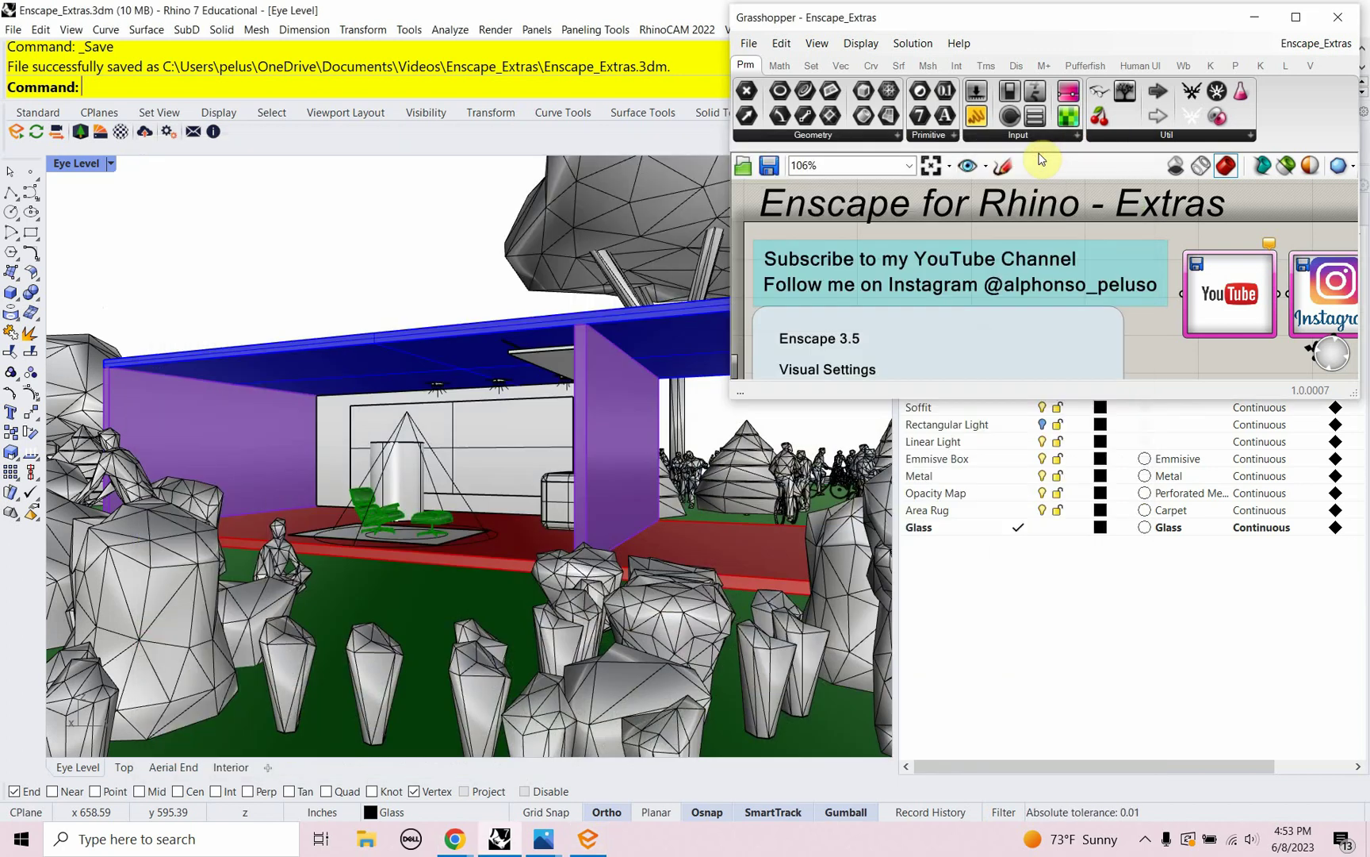
pyautogui.moveTo(1119, 398); pyautogui.dragTo(1117, 821)
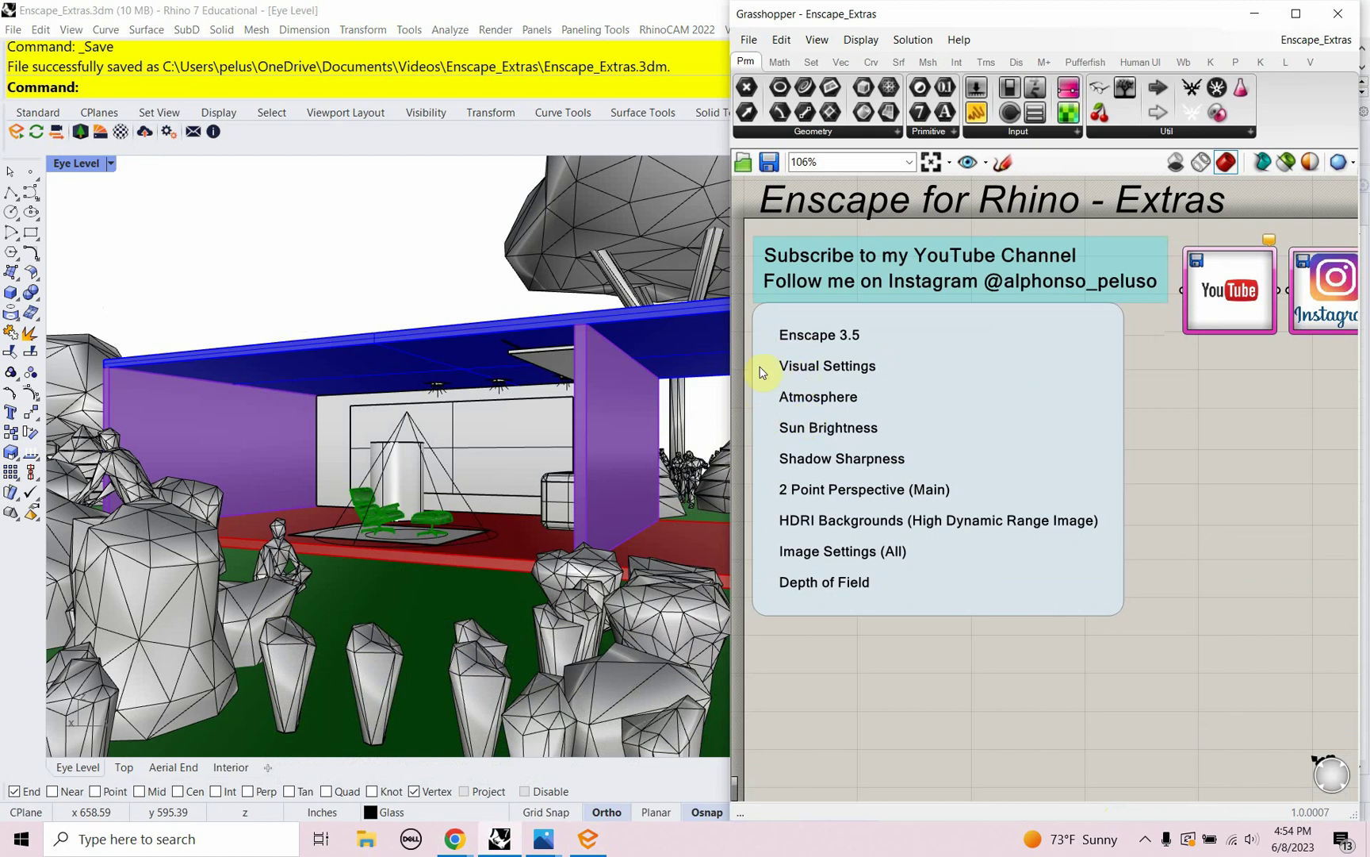
# Bring back the Enscape render, place the Atmosphere visual settings beside it, and set Sun Brightness to 36%.
pyautogui.click(588, 839)
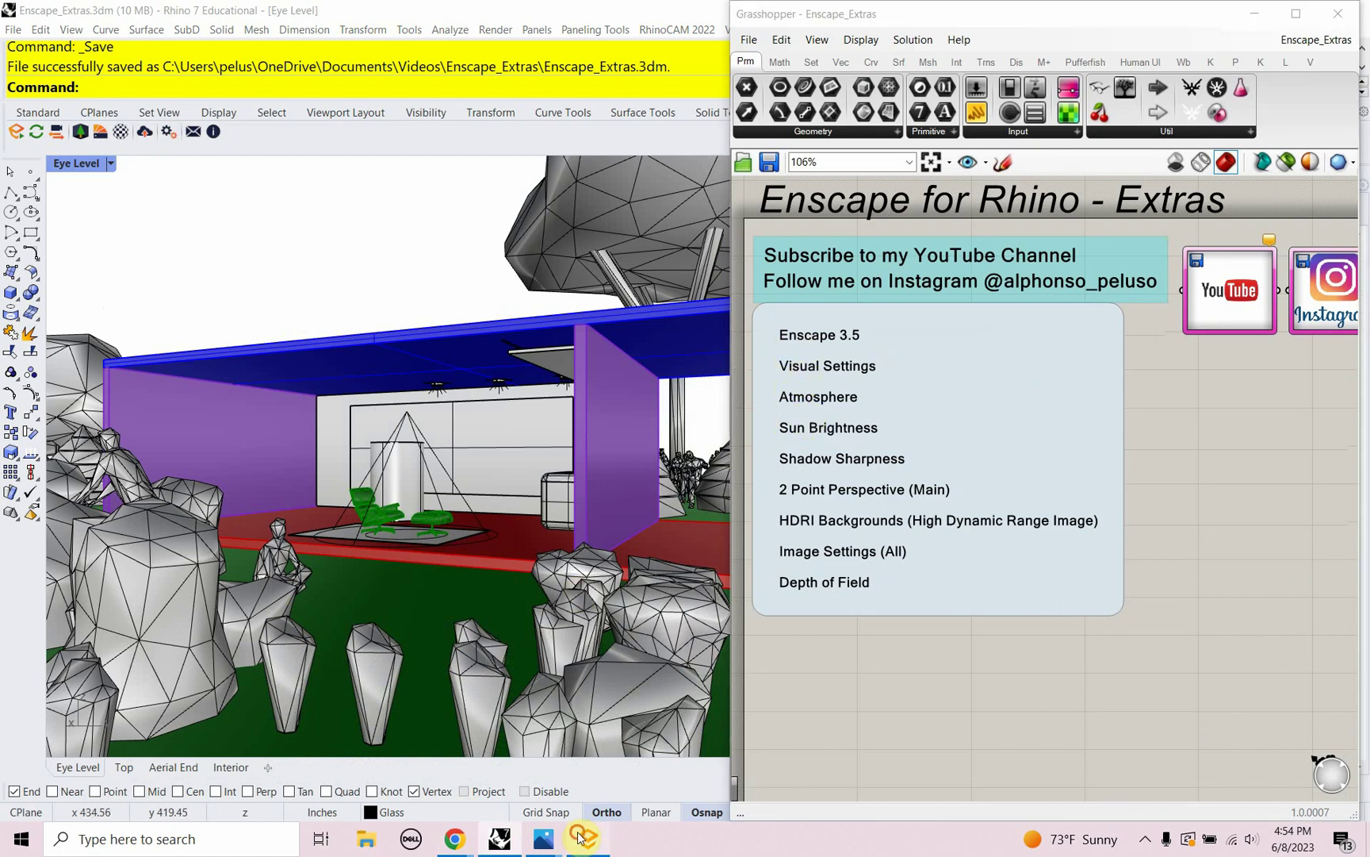
pyautogui.moveTo(575, 152); pyautogui.dragTo(457, 177)
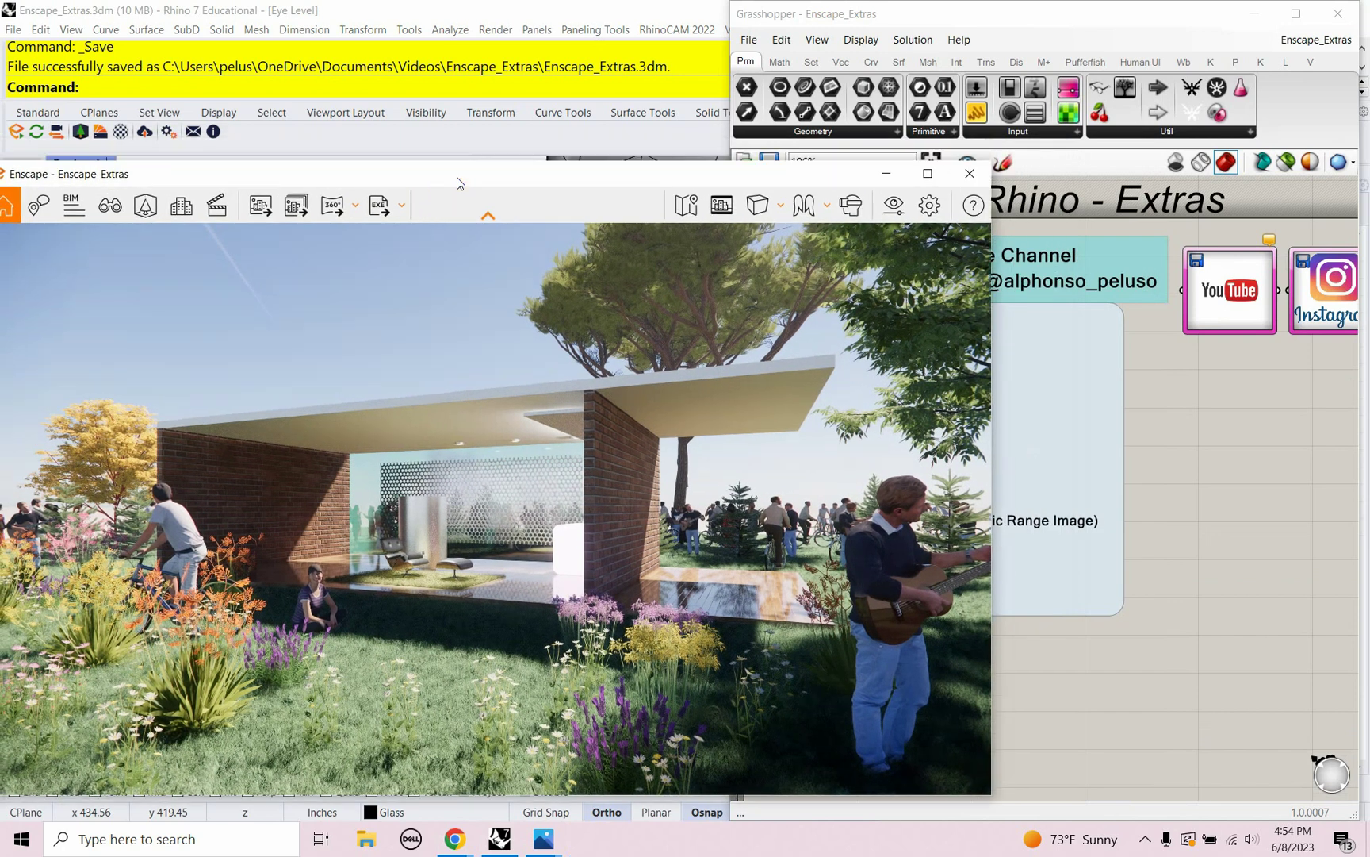
pyautogui.click(891, 207)
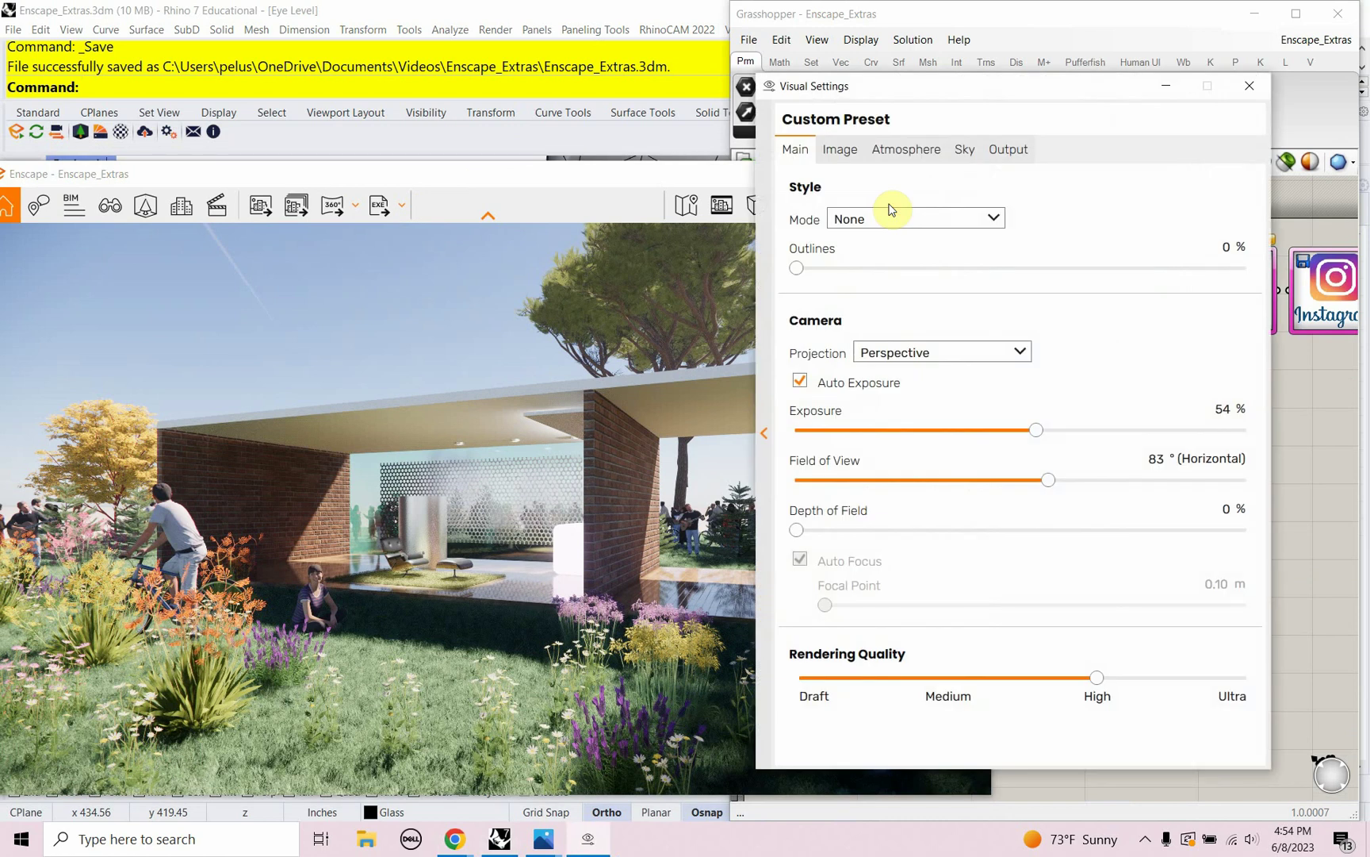
pyautogui.click(894, 150)
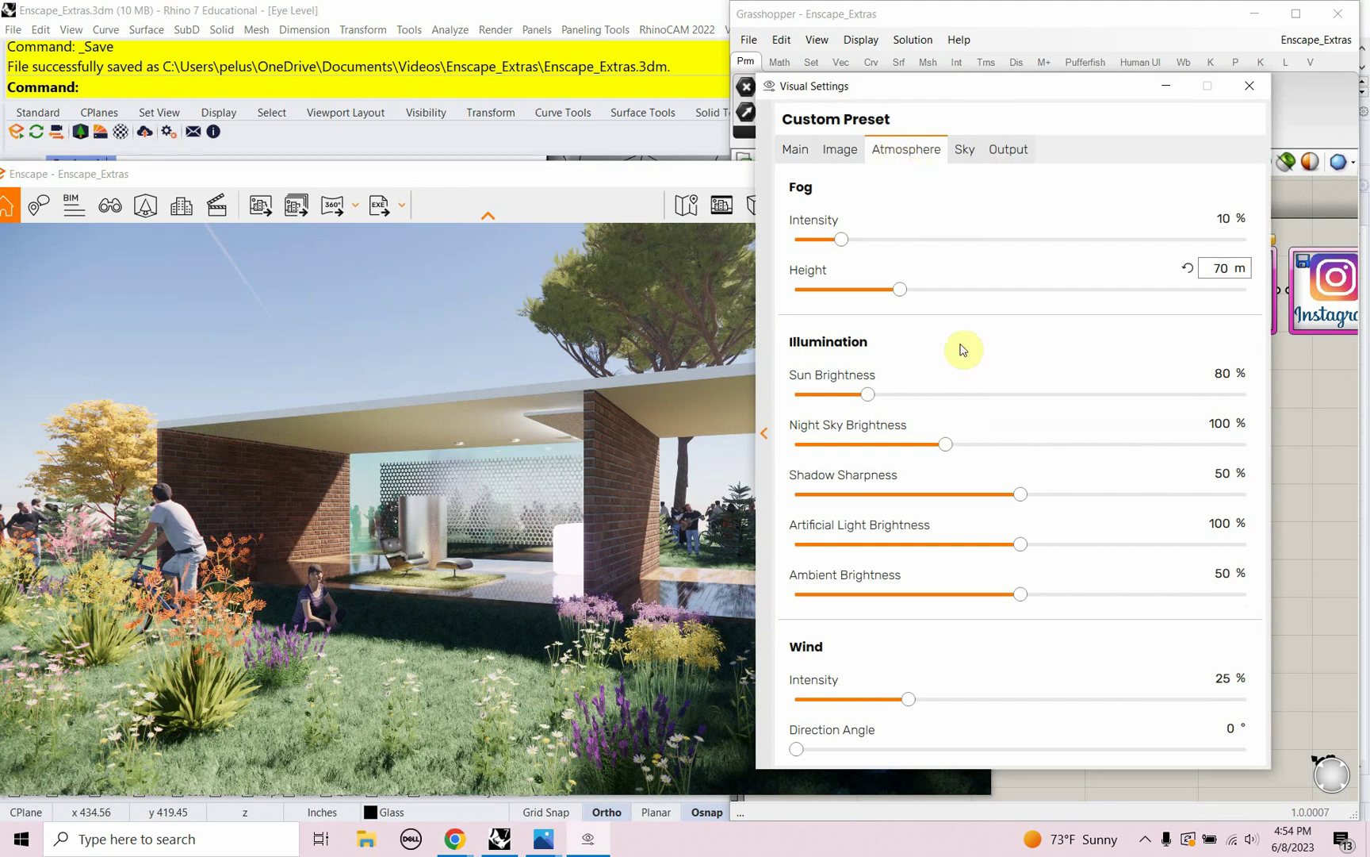
pyautogui.moveTo(923, 101); pyautogui.dragTo(1029, 116)
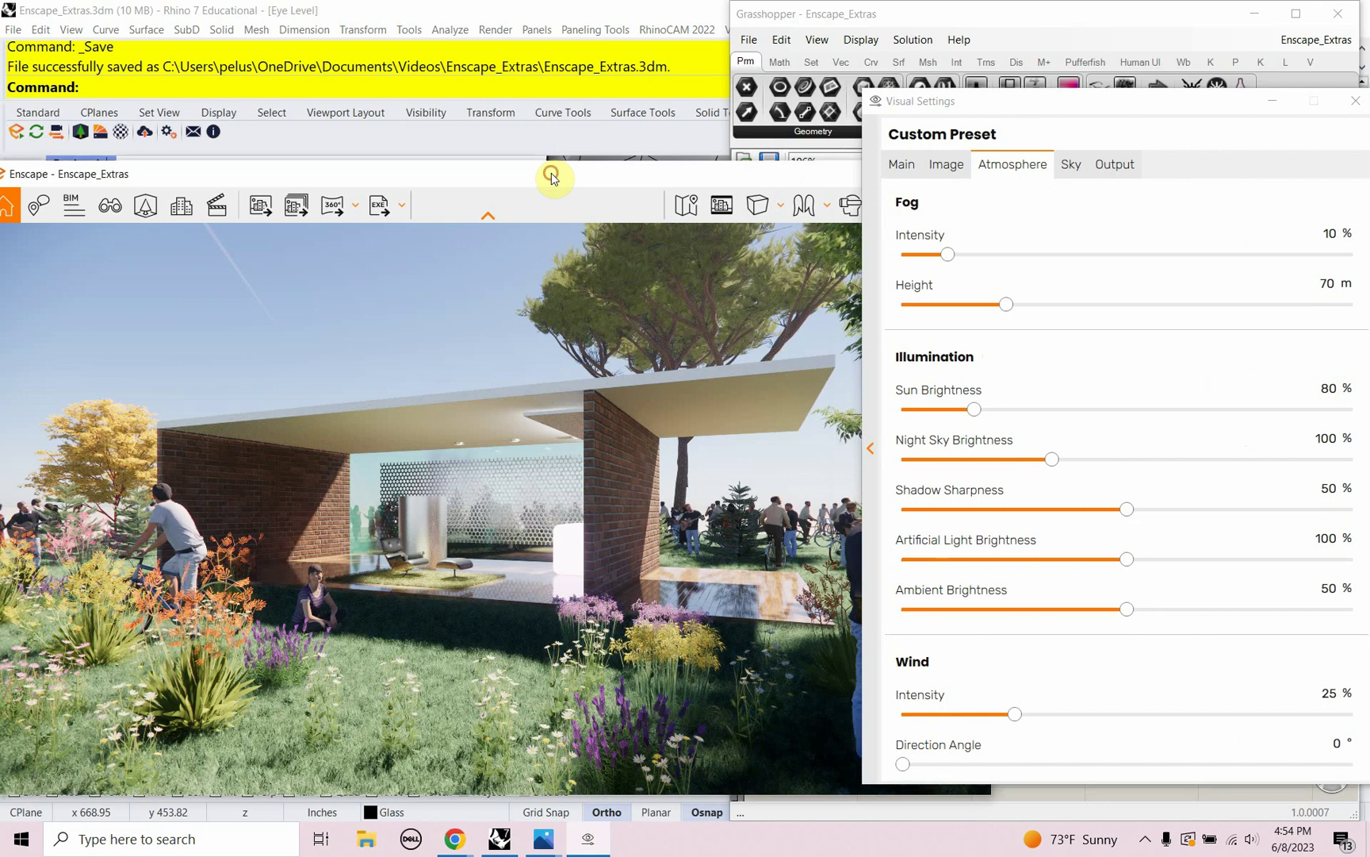
pyautogui.moveTo(564, 165); pyautogui.dragTo(550, 133)
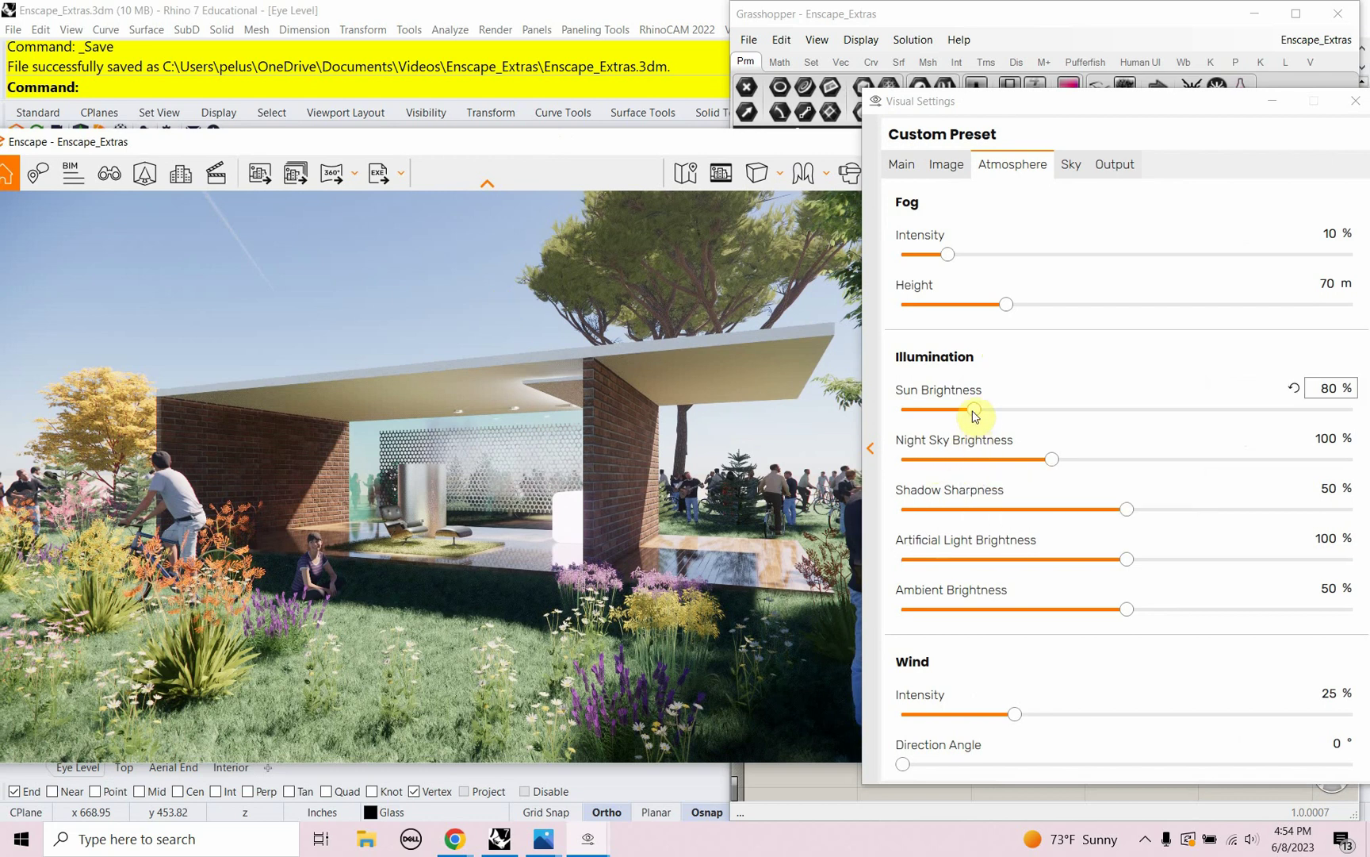
pyautogui.moveTo(974, 410); pyautogui.dragTo(939, 426)
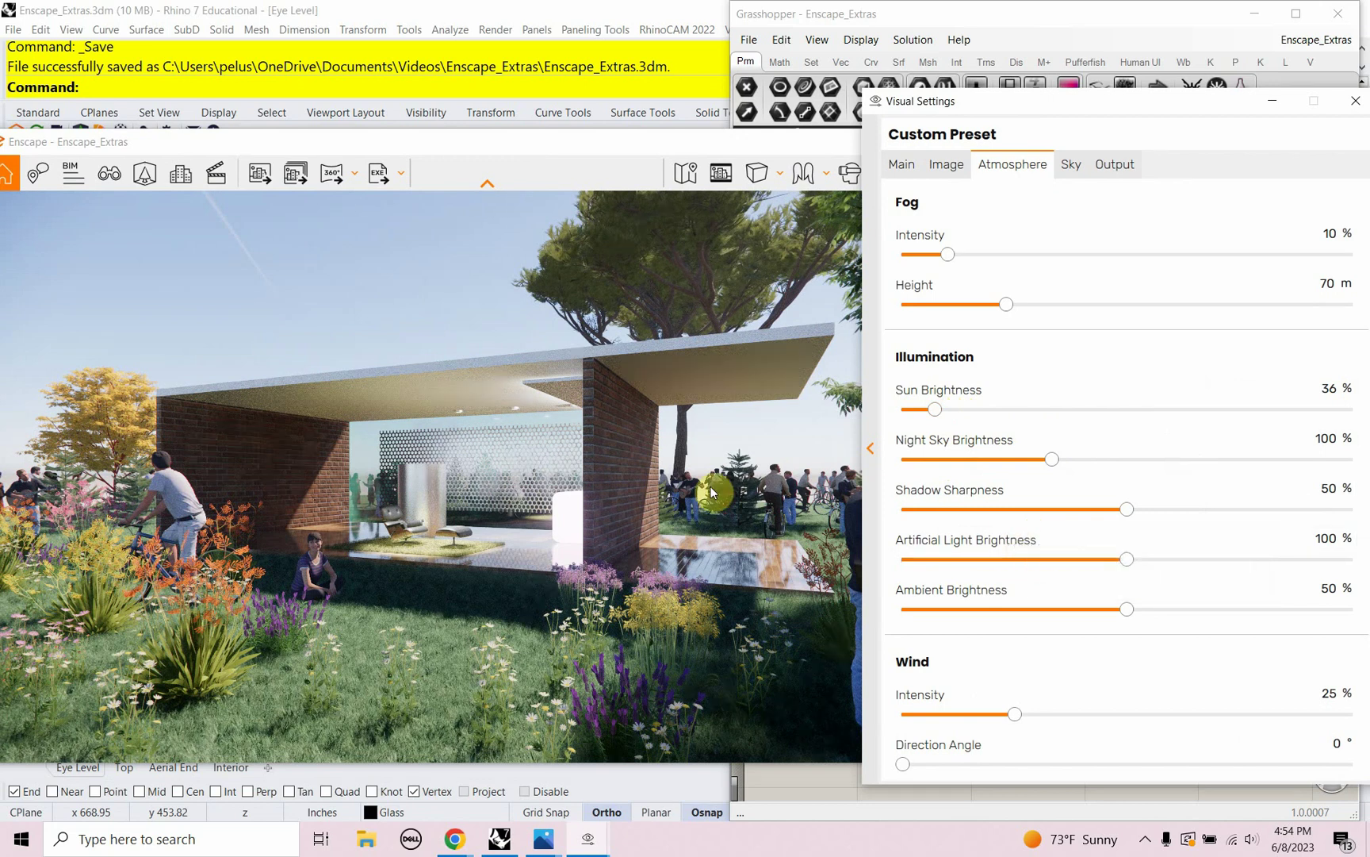
# Set Shadow Sharpness to 9% with the guitarist and the tree shadows on the grass in view.
pyautogui.moveTo(598, 450); pyautogui.dragTo(575, 451)
pyautogui.moveTo(575, 451); pyautogui.dragTo(592, 448, button='right')
pyautogui.moveTo(709, 502); pyautogui.dragTo(710, 518, button='right')
pyautogui.moveTo(625, 607); pyautogui.dragTo(585, 489, button='right')
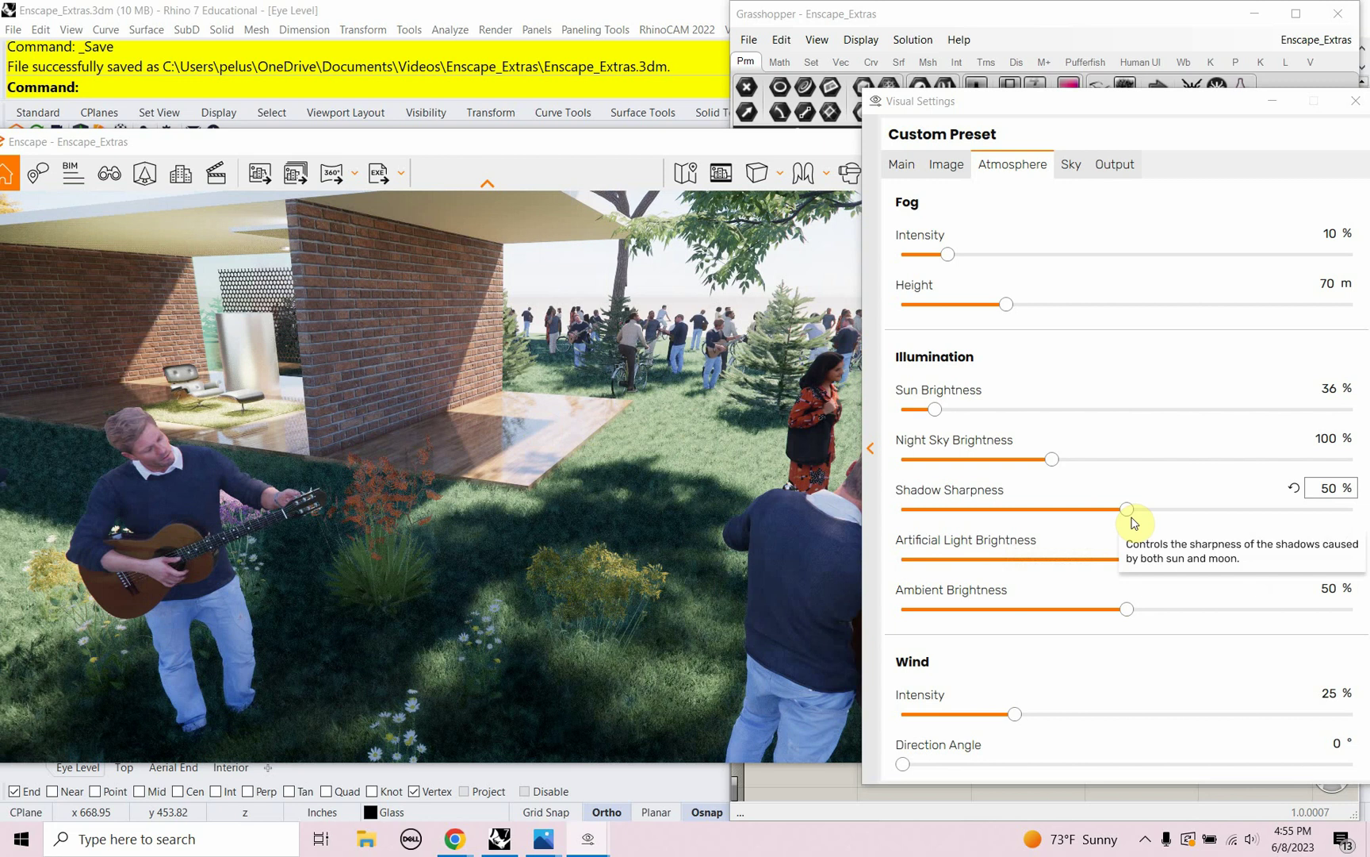
pyautogui.moveTo(1129, 511); pyautogui.dragTo(944, 514)
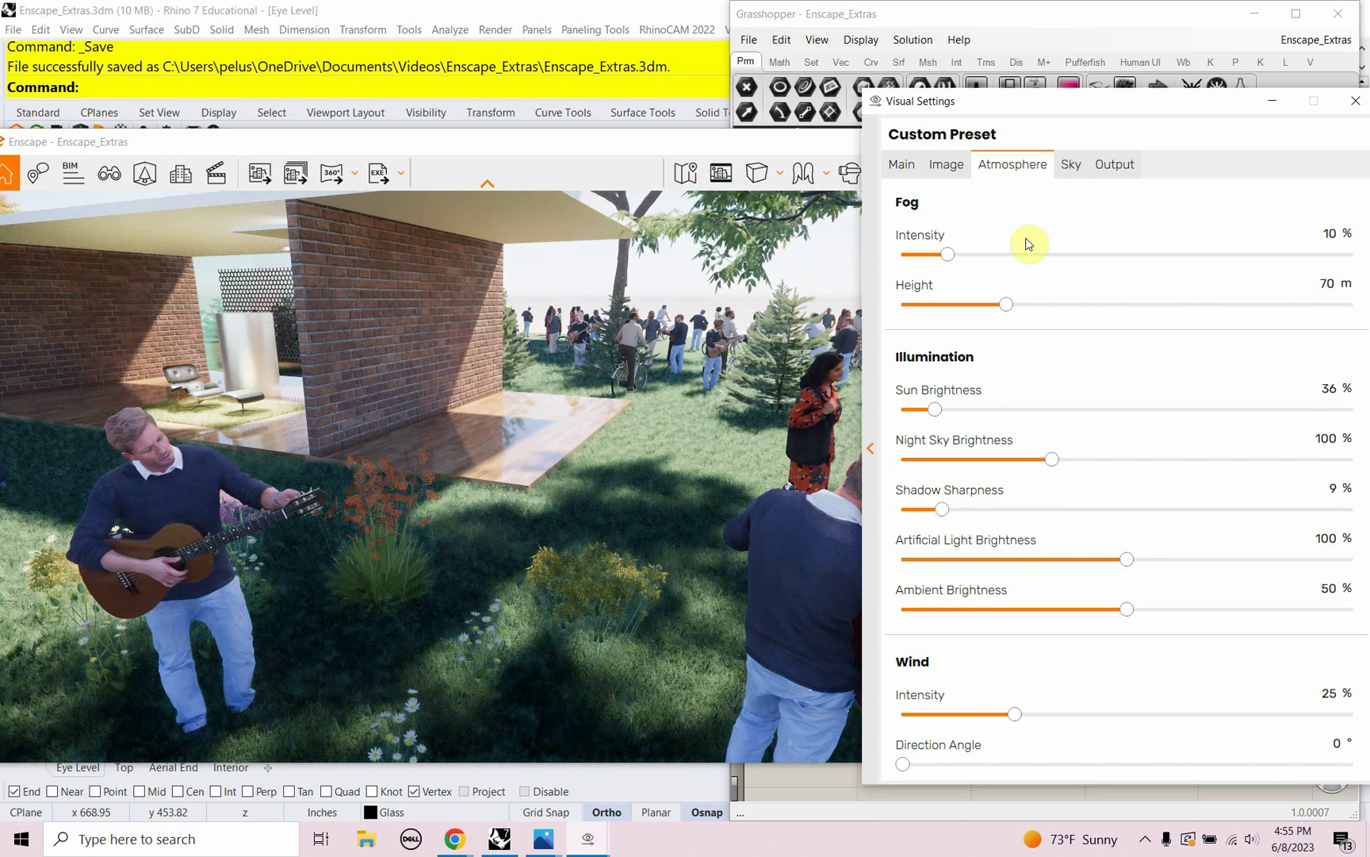
# Restore the saved Eye Level view in the Enscape render and close the visual settings.
pyautogui.click(1089, 17)
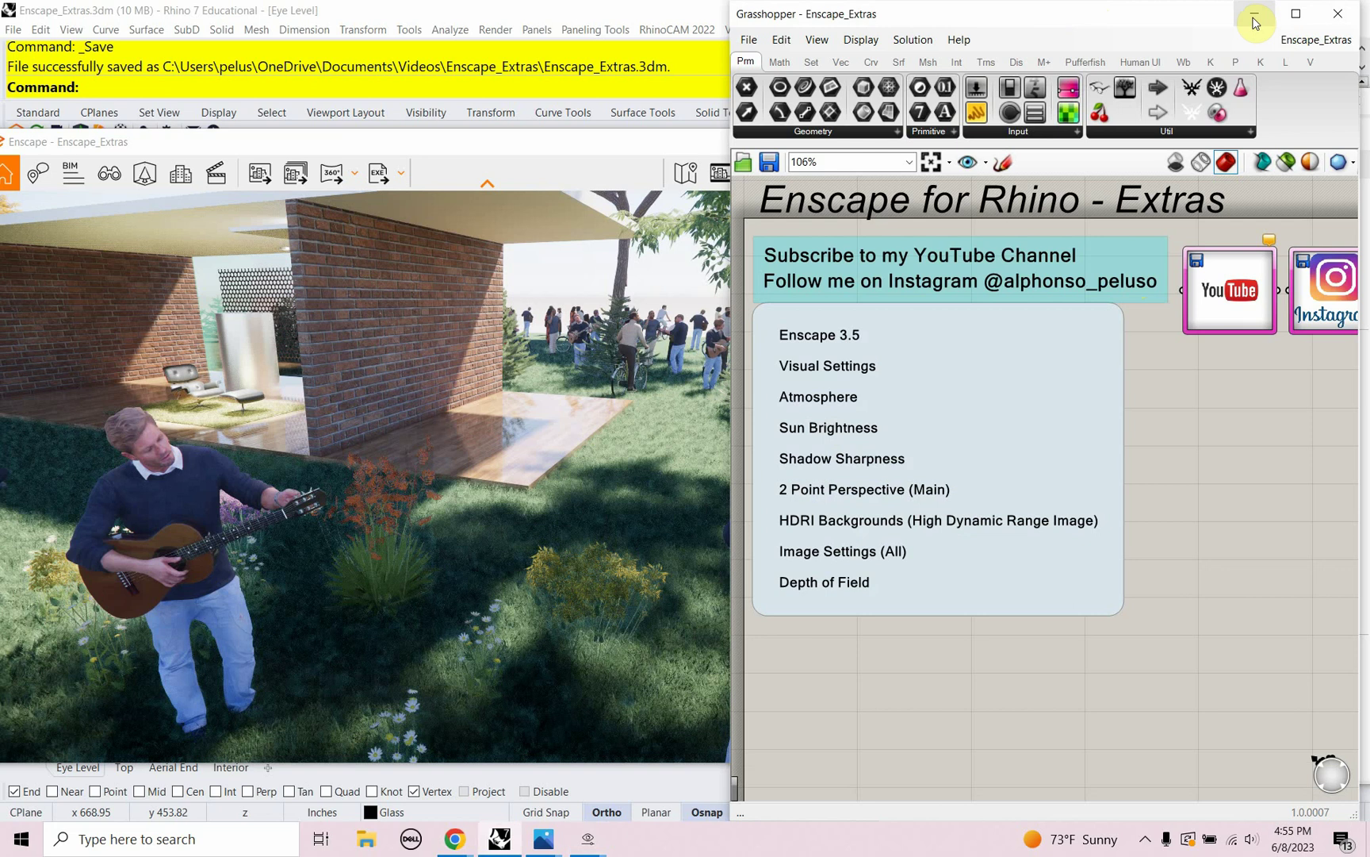
pyautogui.click(466, 143)
pyautogui.doubleClick(464, 143)
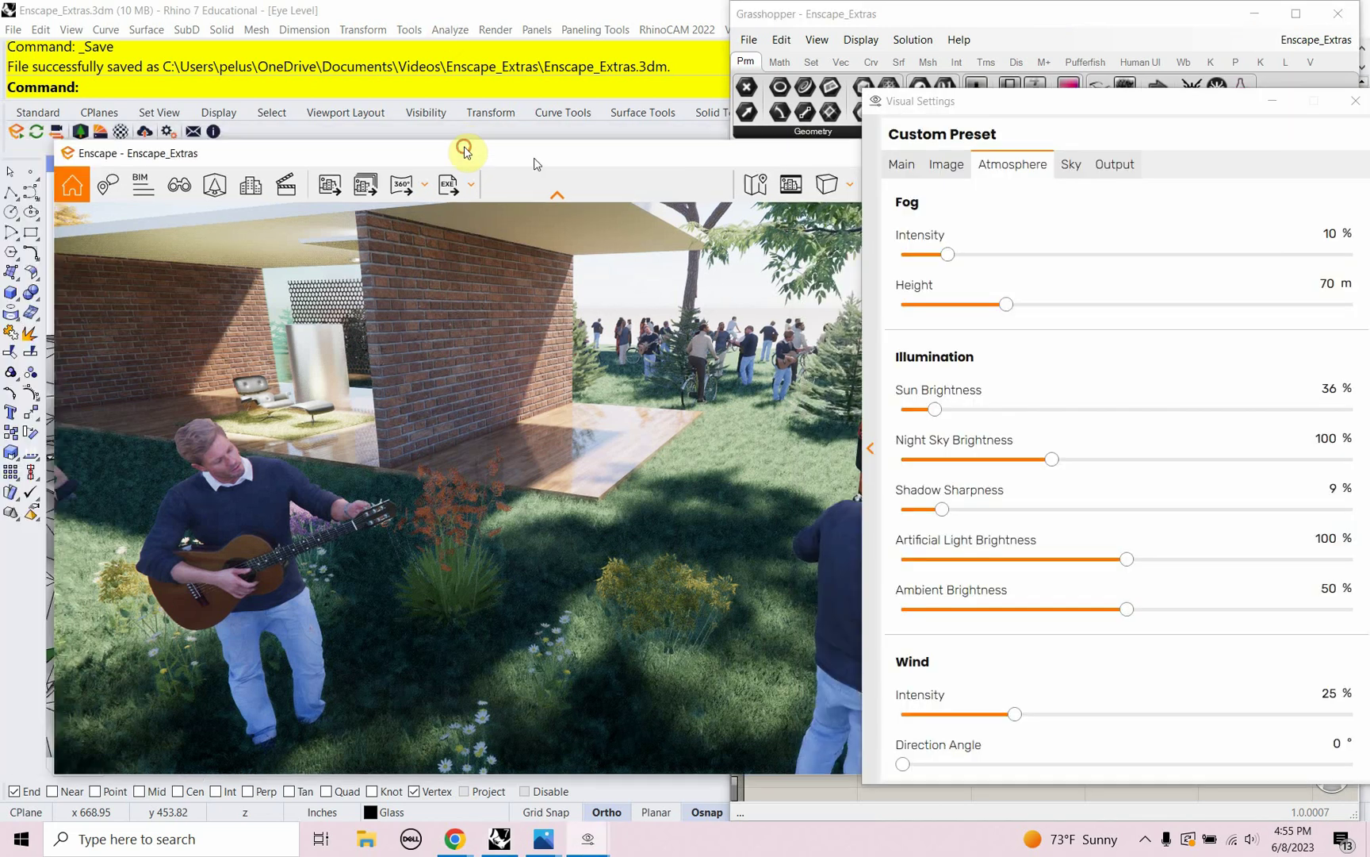
pyautogui.click(244, 174)
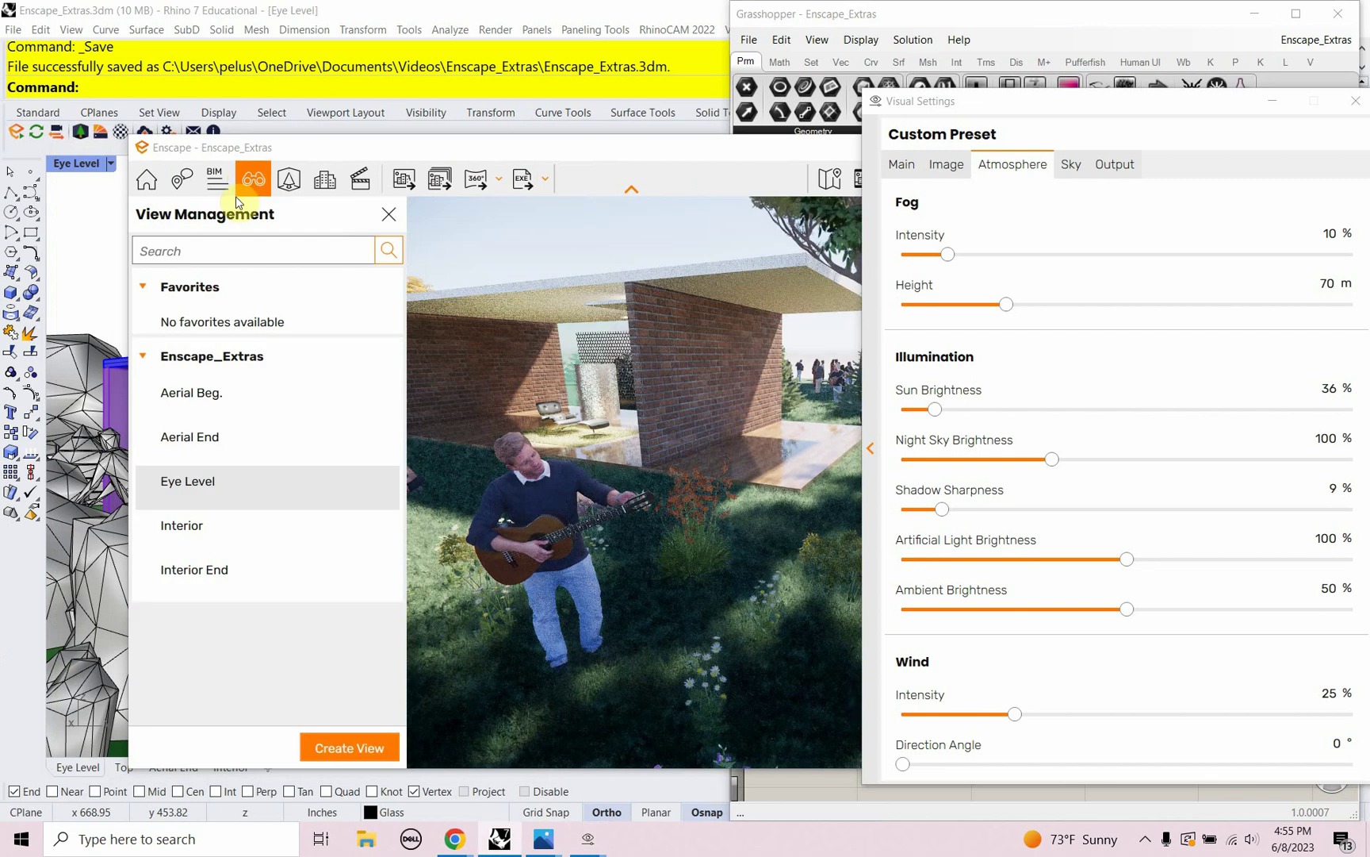
pyautogui.click(208, 489)
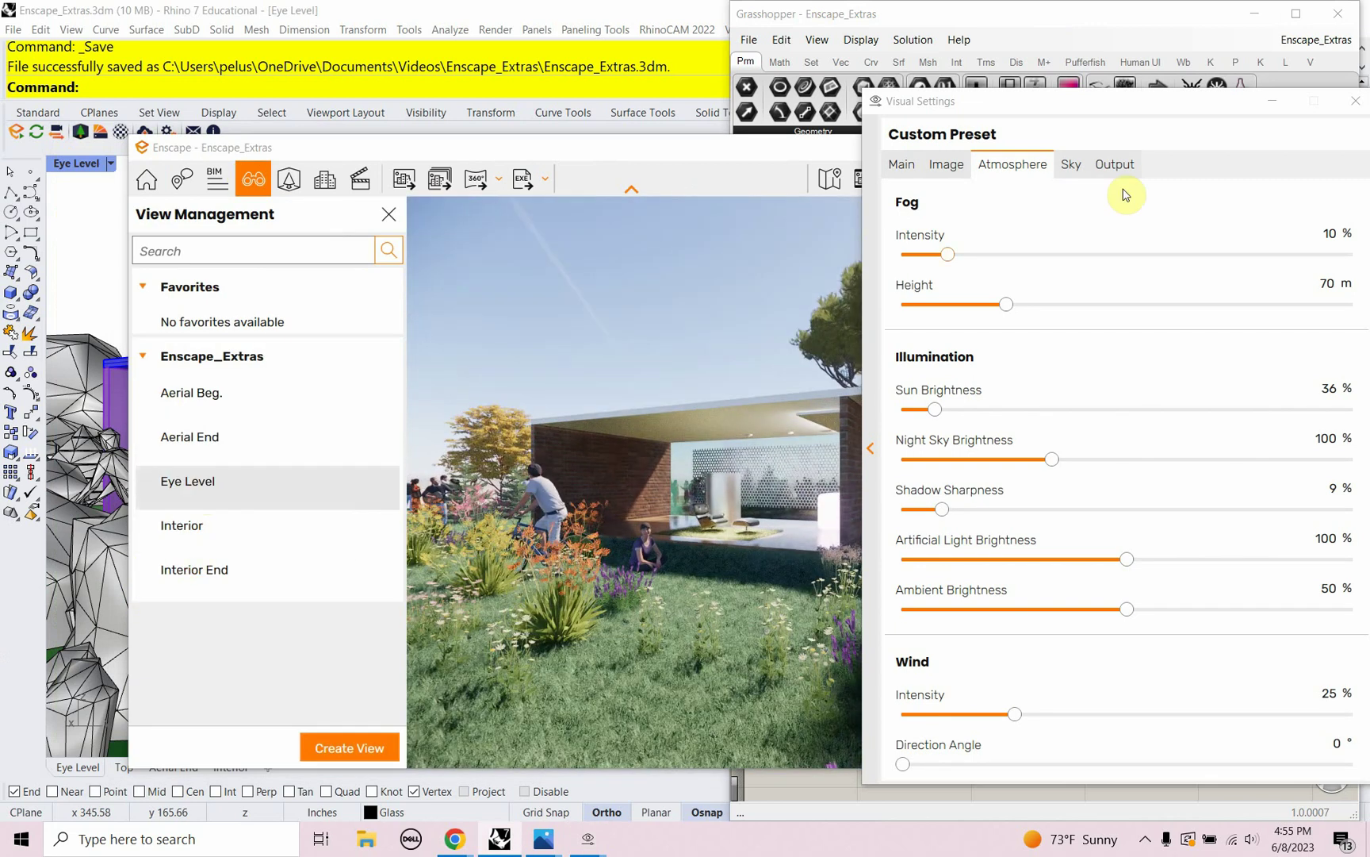
pyautogui.moveTo(1154, 114); pyautogui.dragTo(1047, 126)
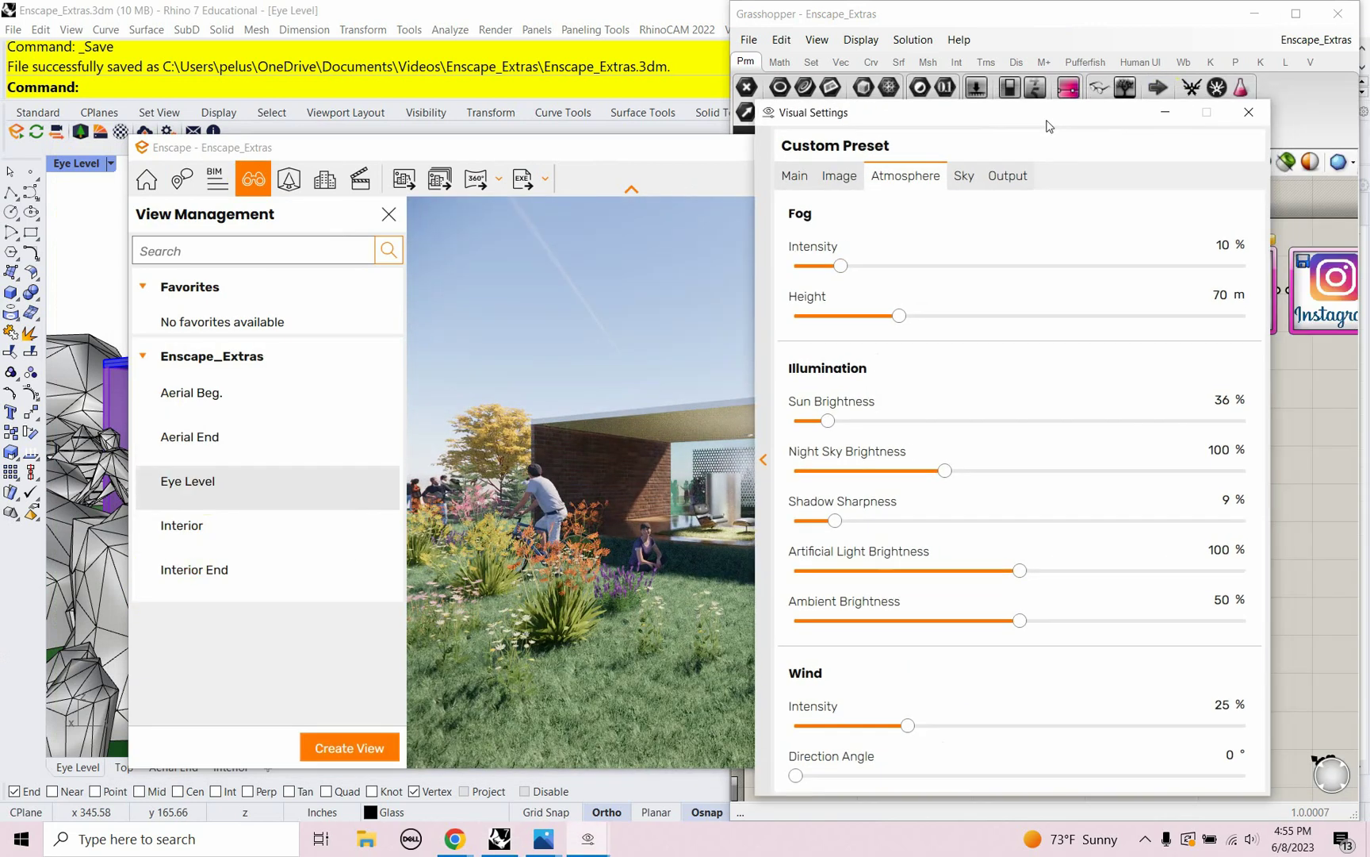
pyautogui.click(1249, 112)
pyautogui.moveTo(642, 181); pyautogui.dragTo(746, 212)
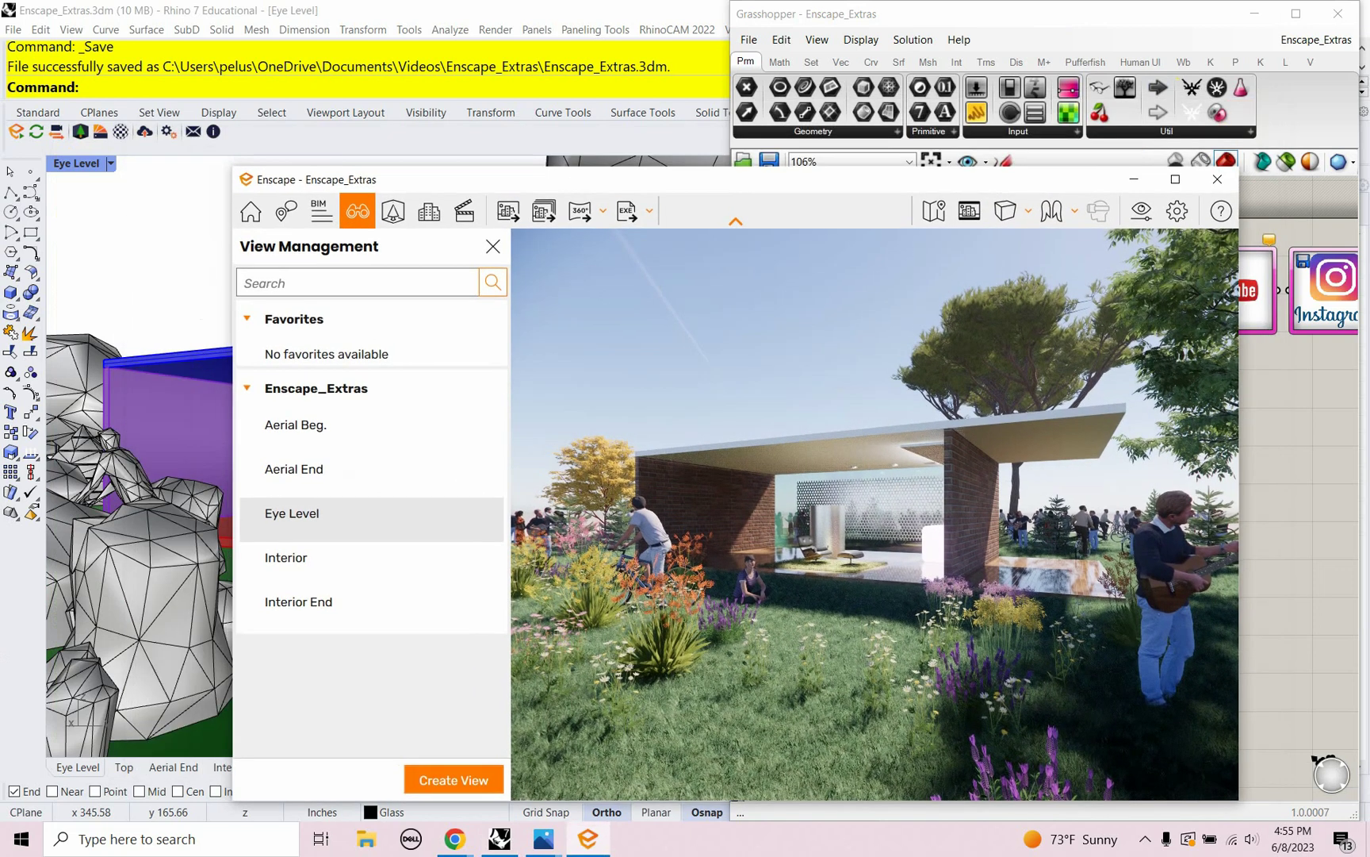
# Switch back to Rhino, change to the four-viewport layout, and show the Eye Level view's camera.
pyautogui.click(1142, 188)
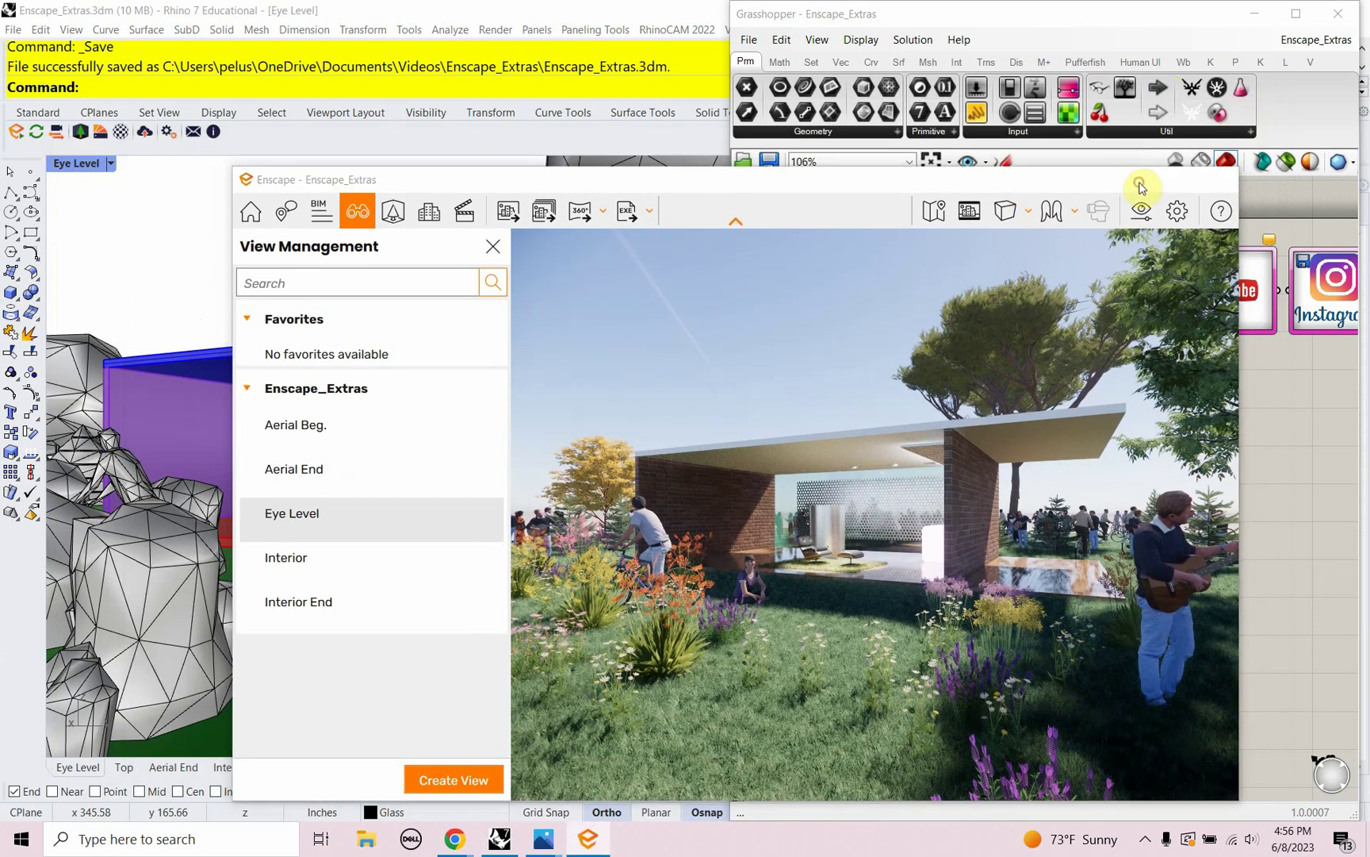
pyautogui.doubleClick(77, 164)
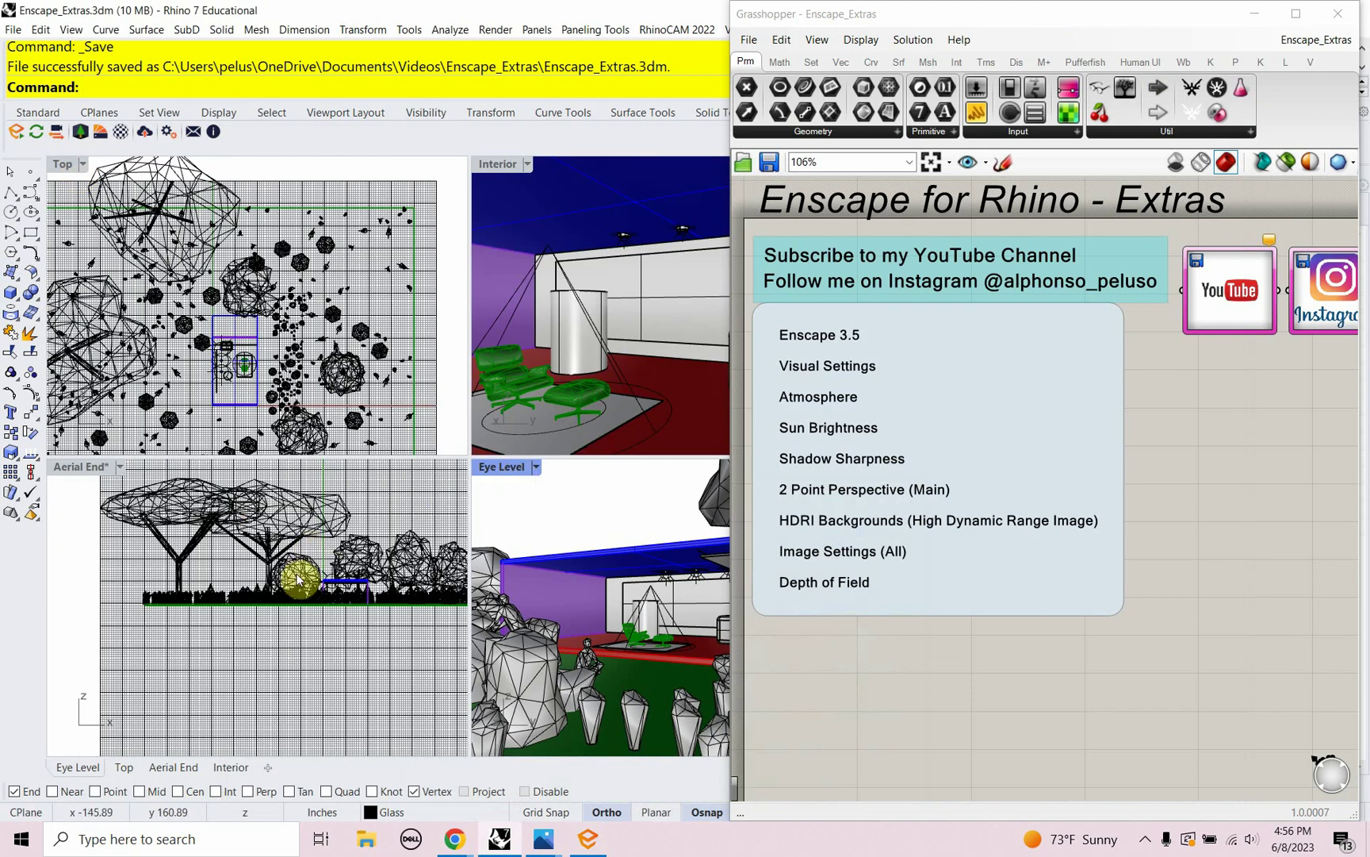
pyautogui.press('F6')
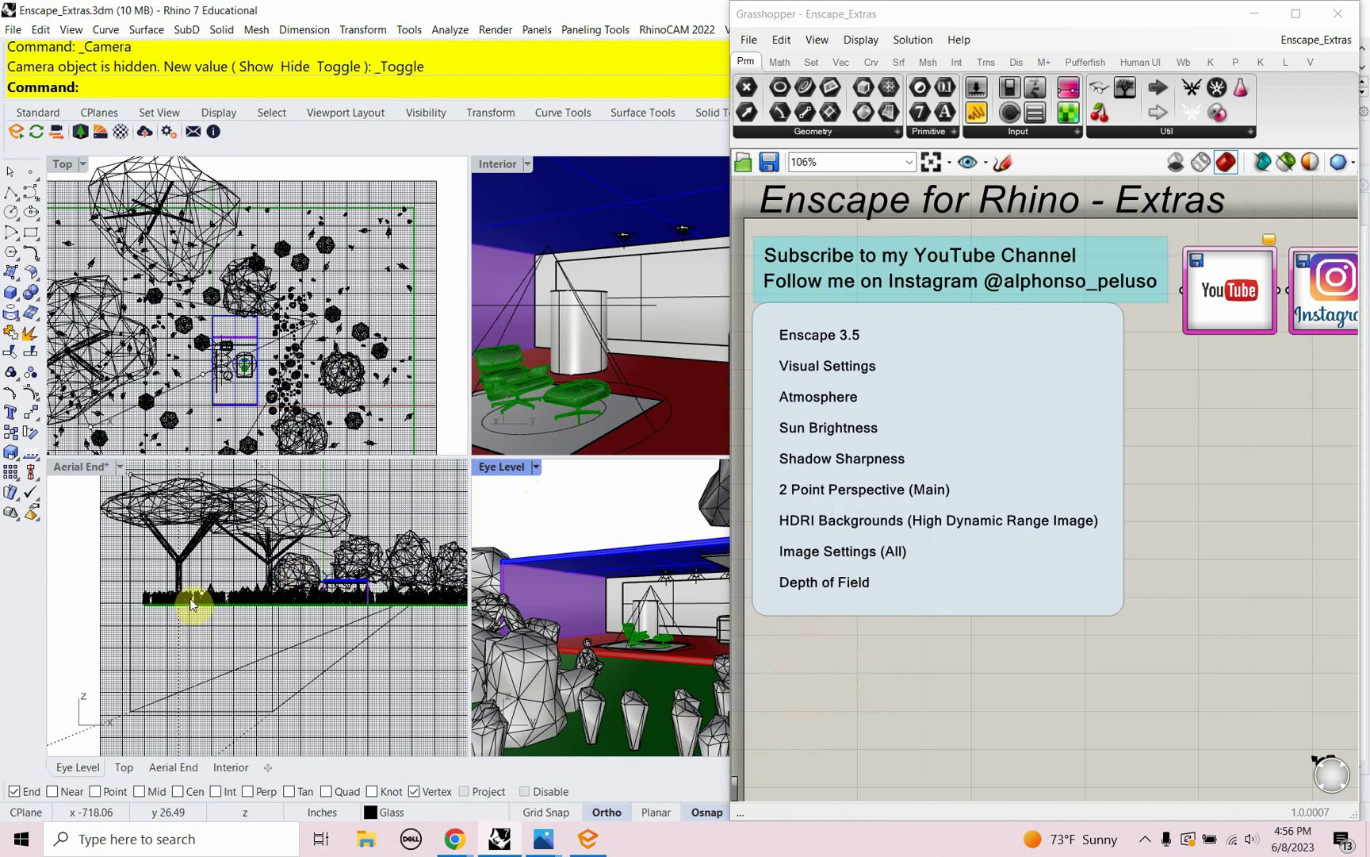
# Move the Eye Level camera's point upward in the Aerial End viewport, maximize the Eye Level viewport, and switch to Enscape.
pyautogui.click(169, 612)
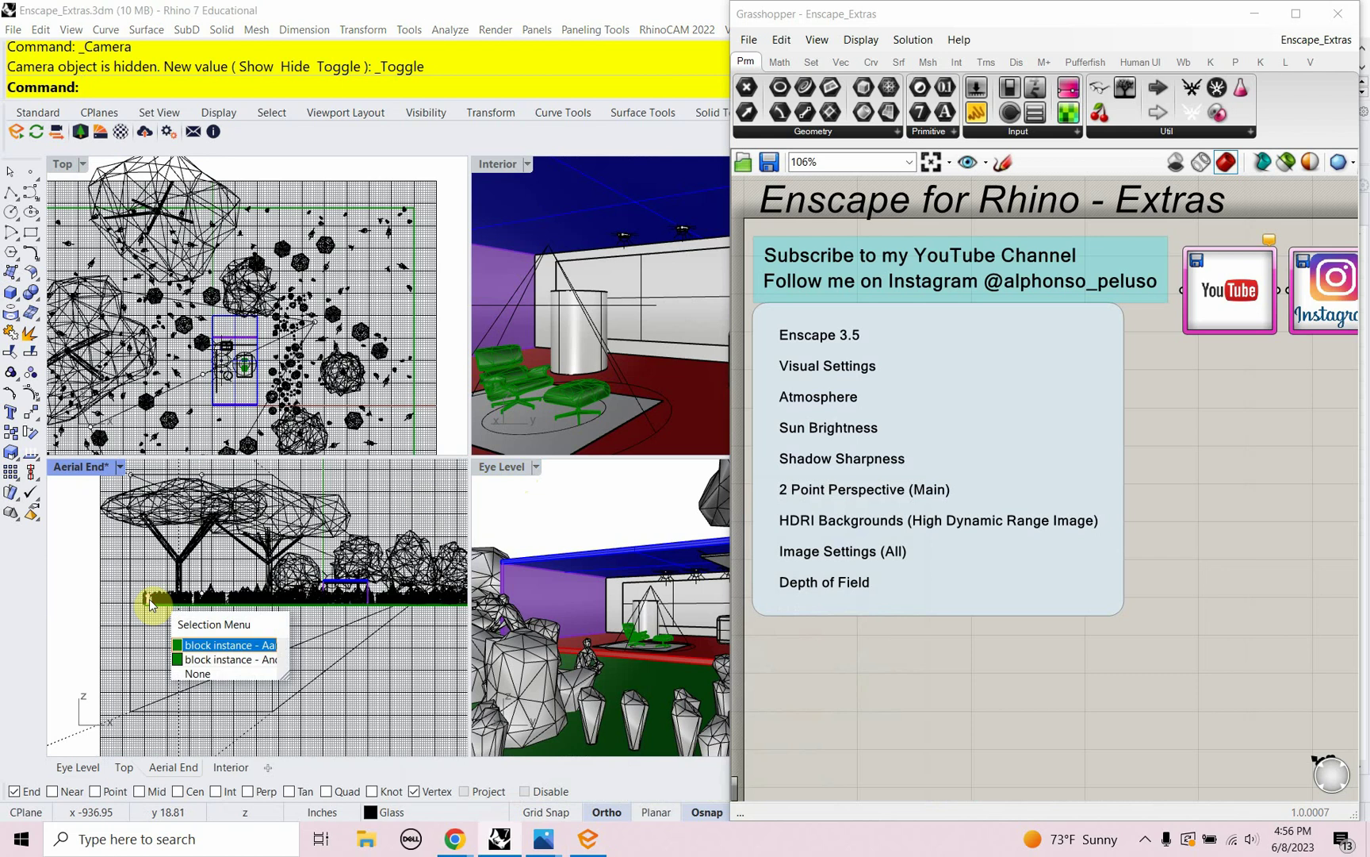
pyautogui.click(203, 596)
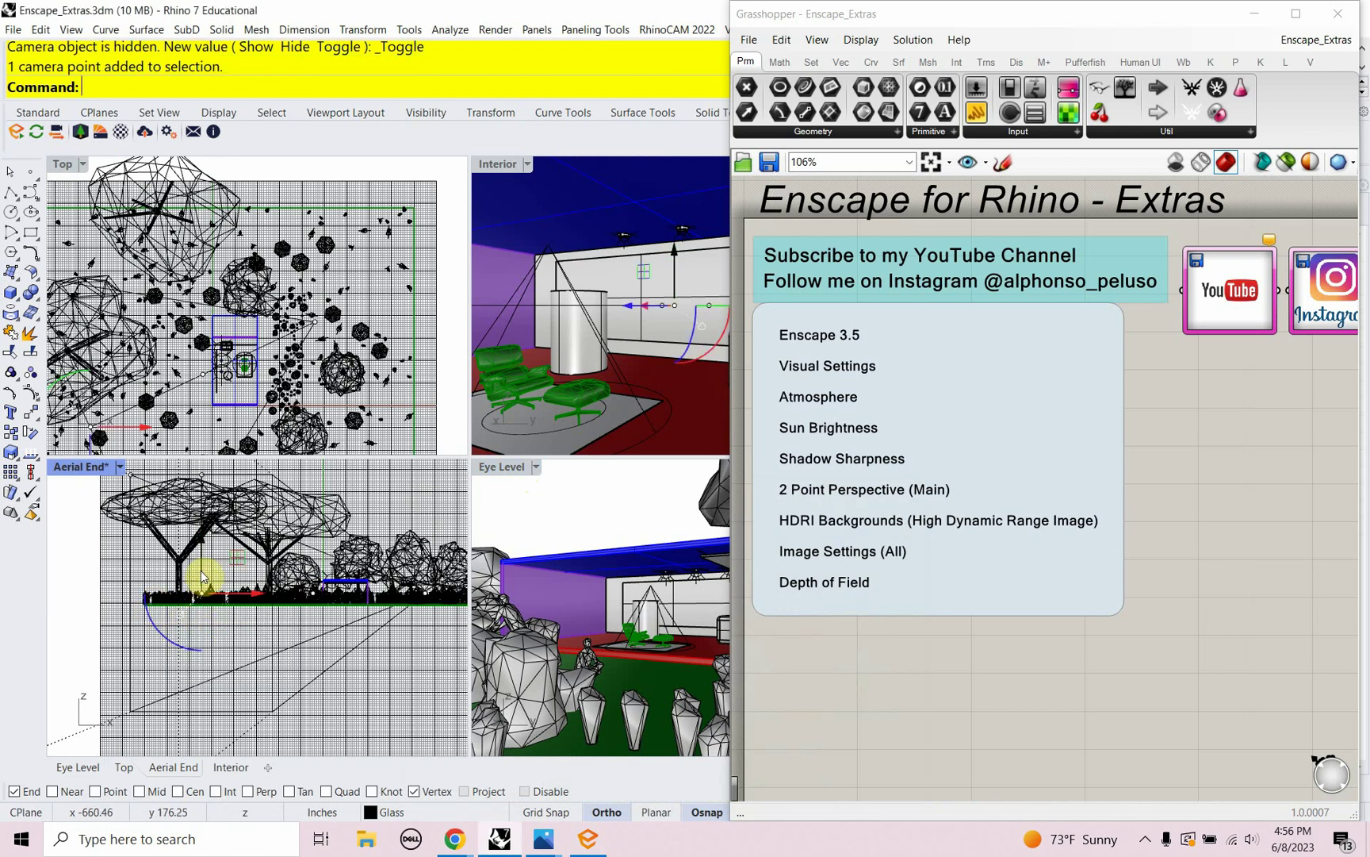
pyautogui.moveTo(201, 571); pyautogui.dragTo(211, 538)
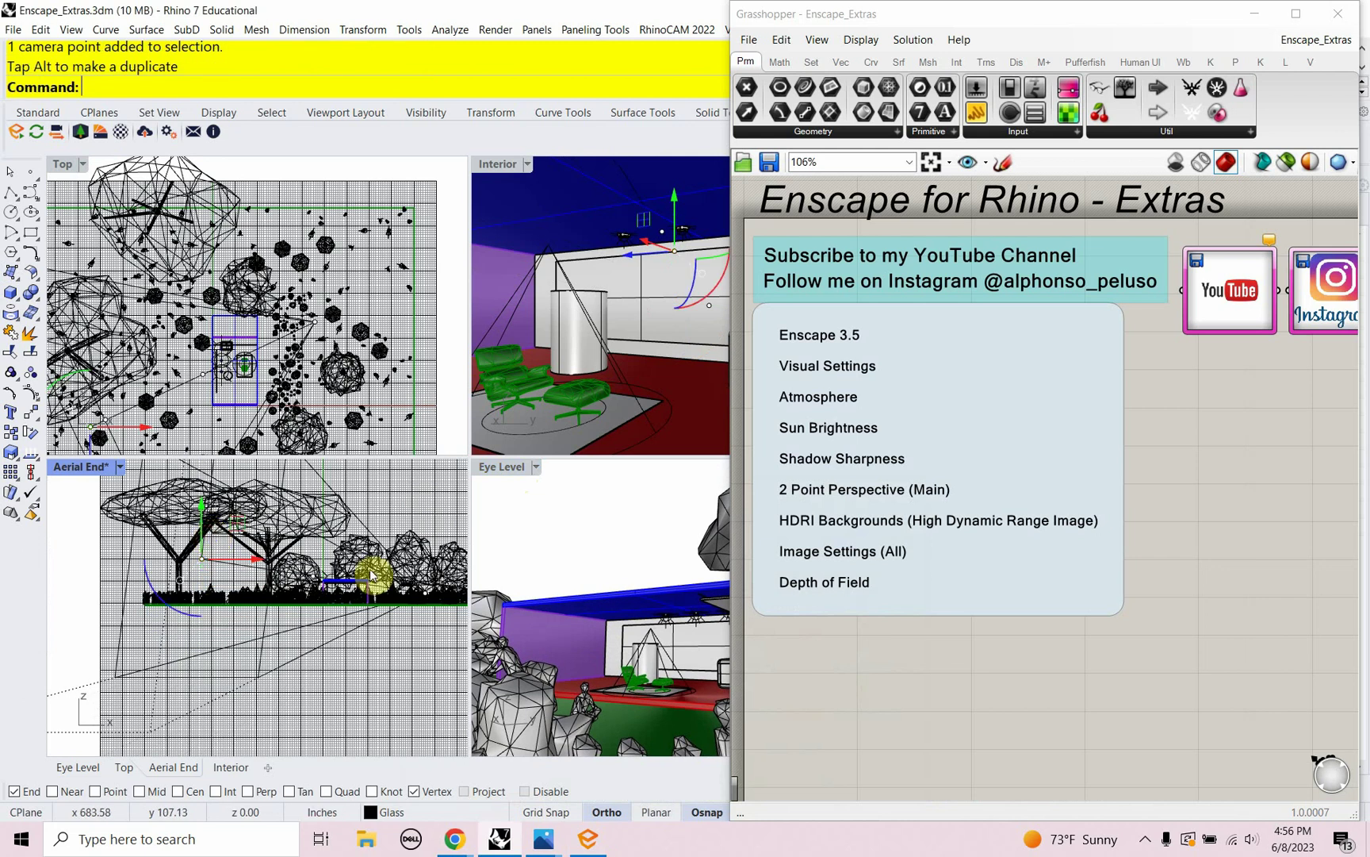
pyautogui.doubleClick(505, 468)
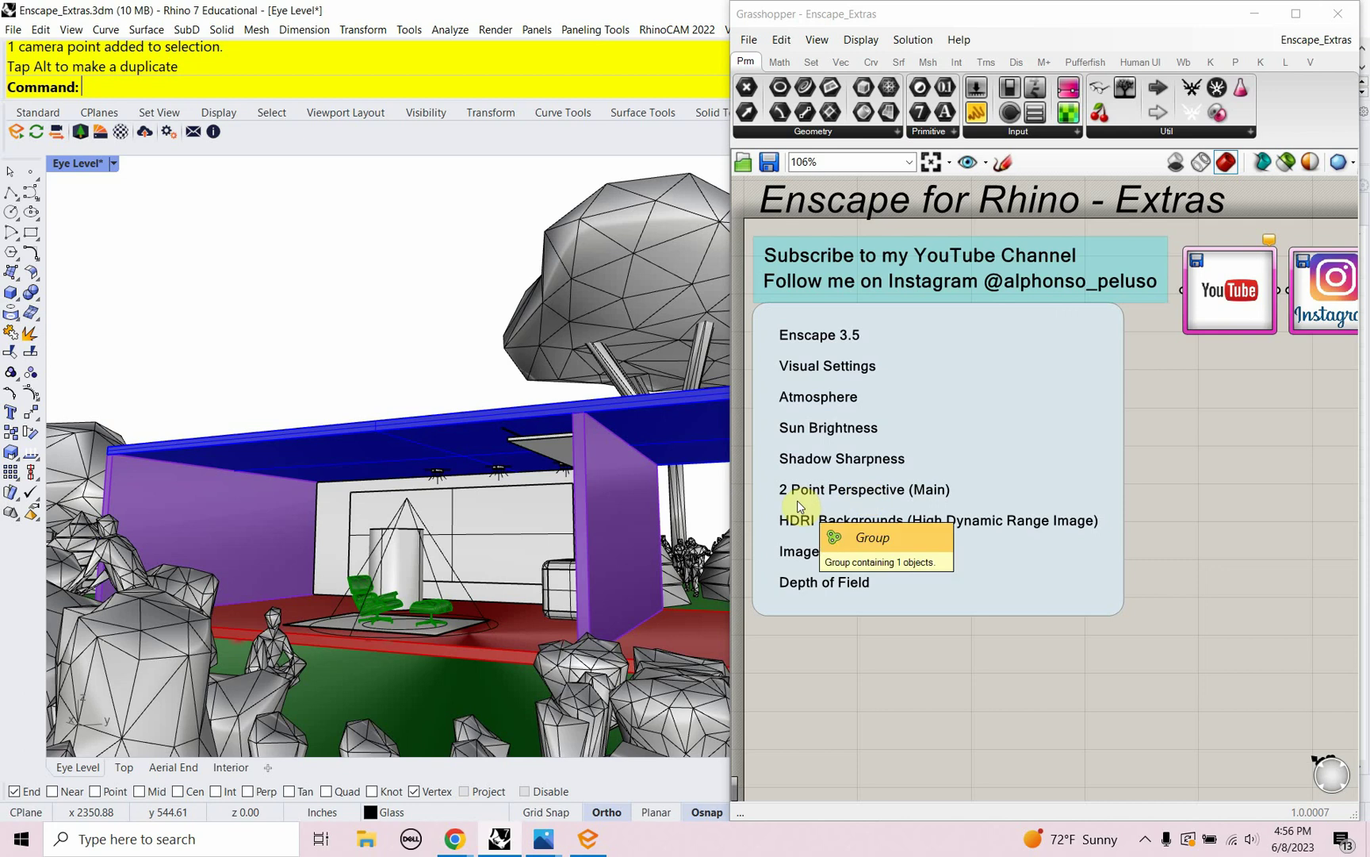
pyautogui.click(588, 839)
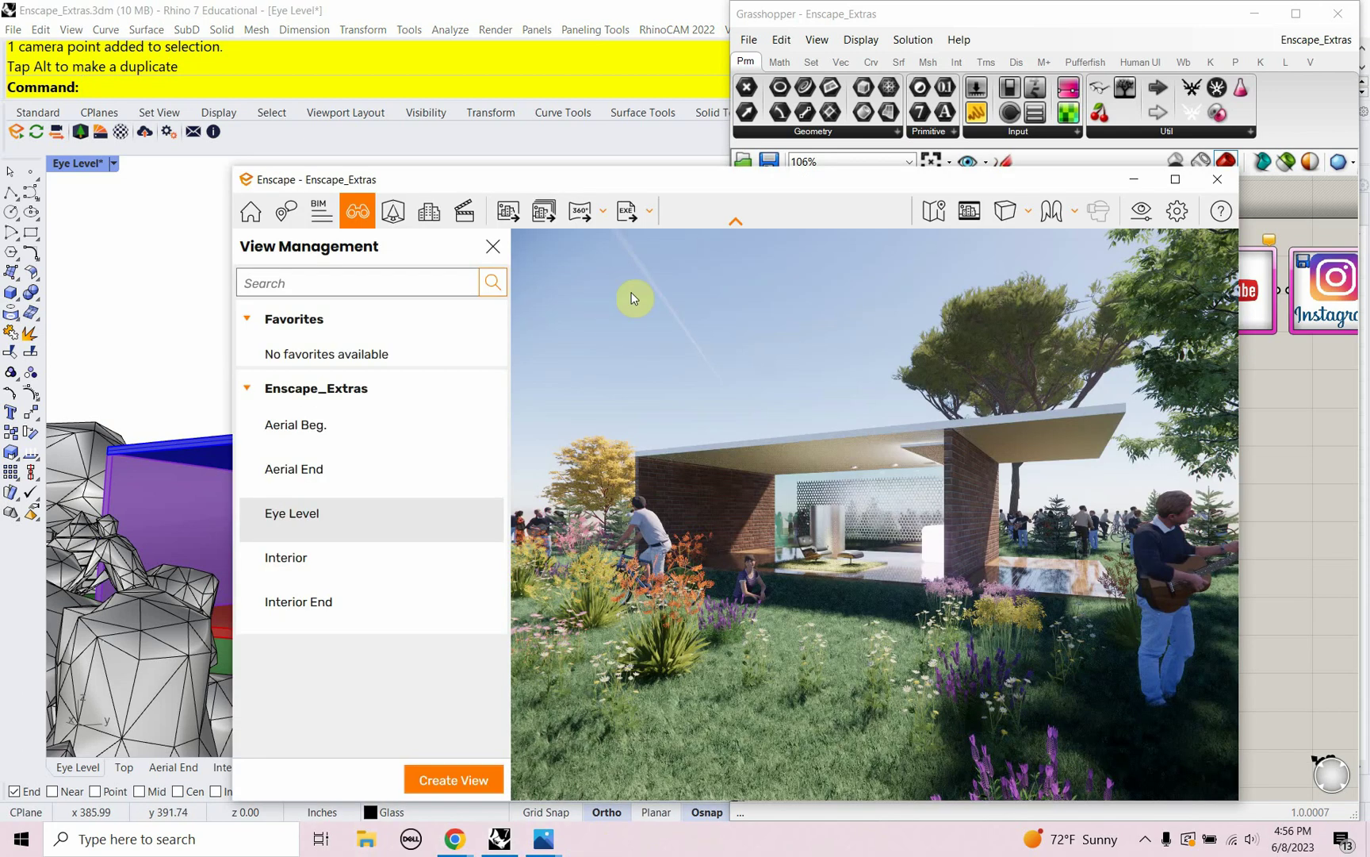
# Close View Management, reposition the Enscape window so the whole render is visible, and open the visual settings.
pyautogui.click(493, 246)
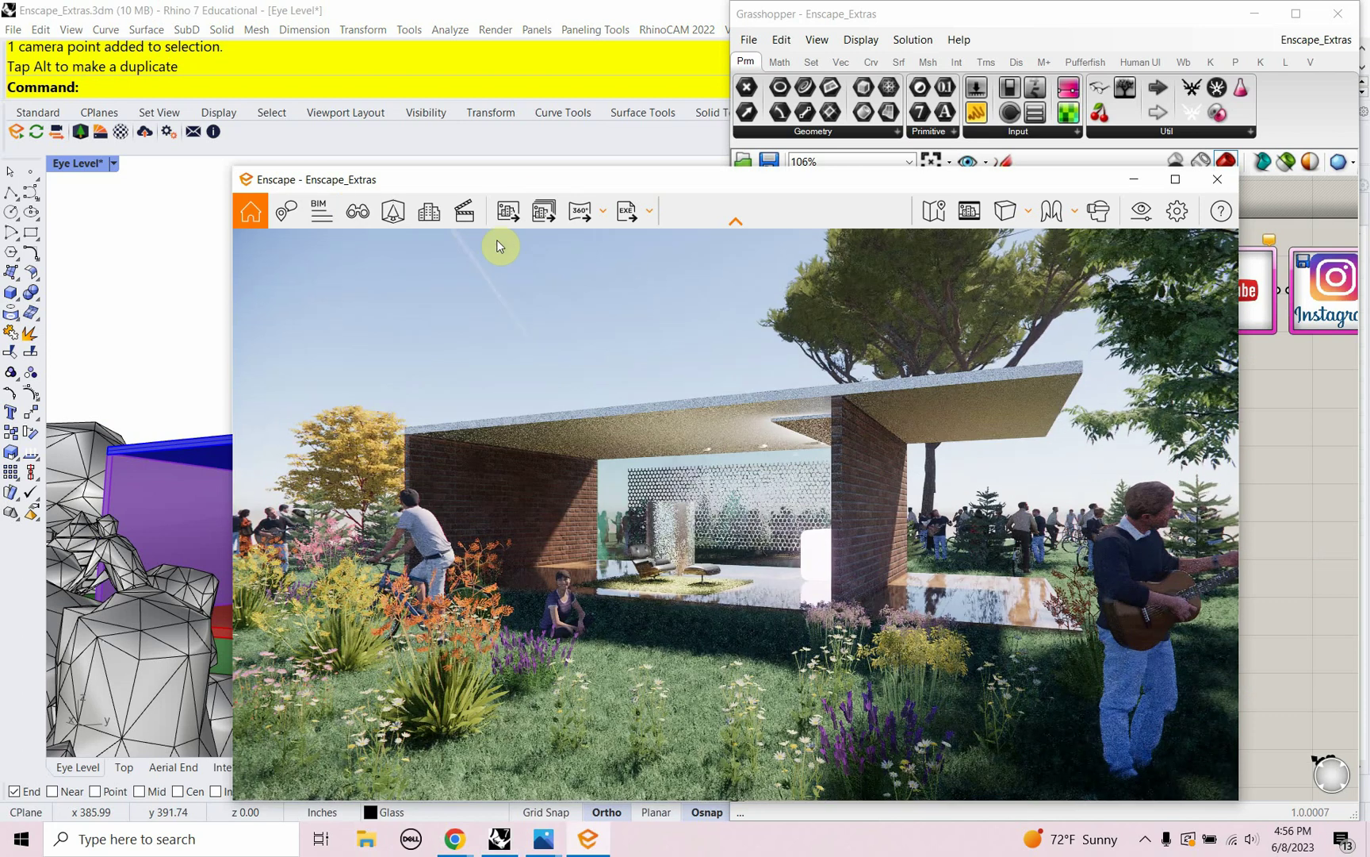
pyautogui.moveTo(534, 181); pyautogui.dragTo(293, 154)
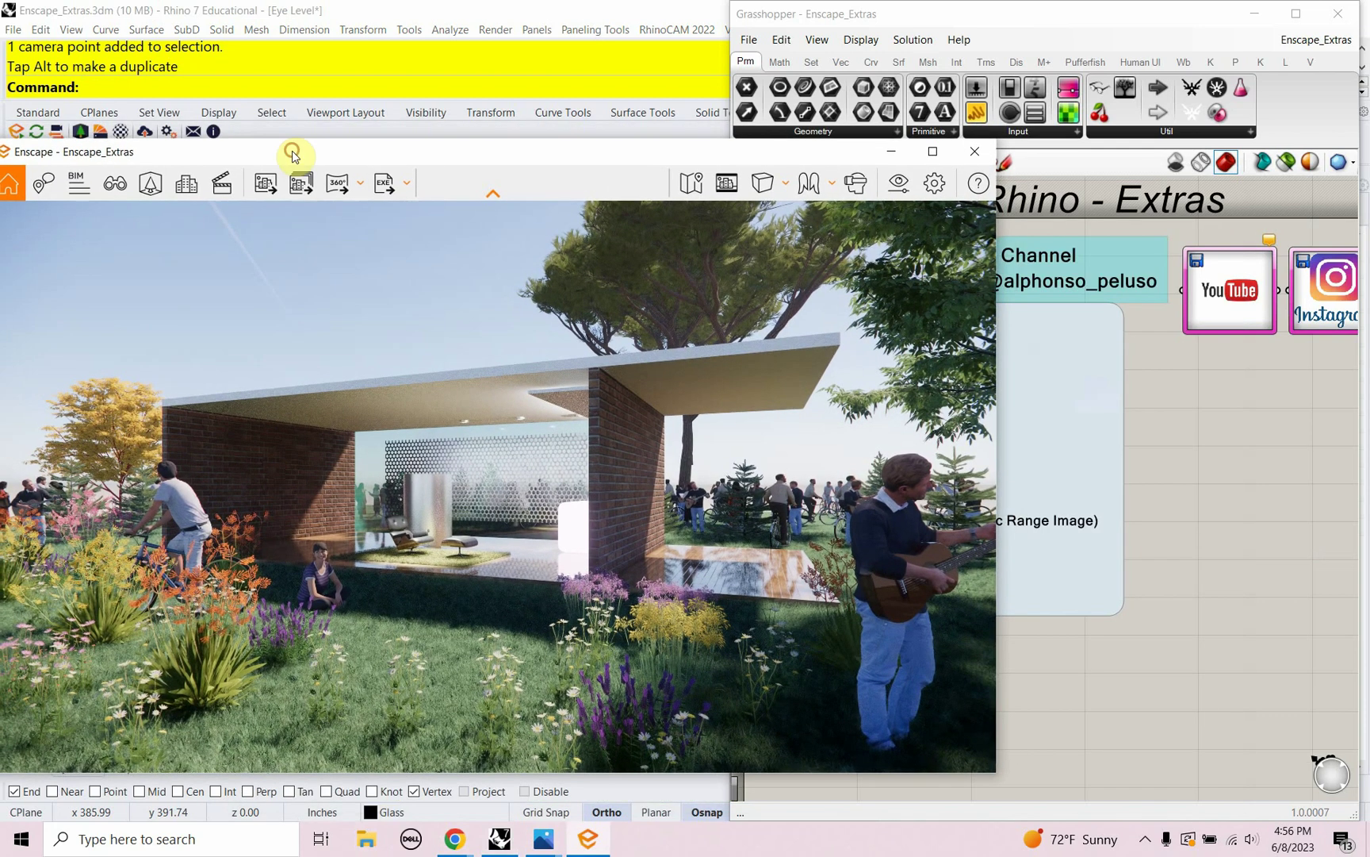
pyautogui.click(898, 183)
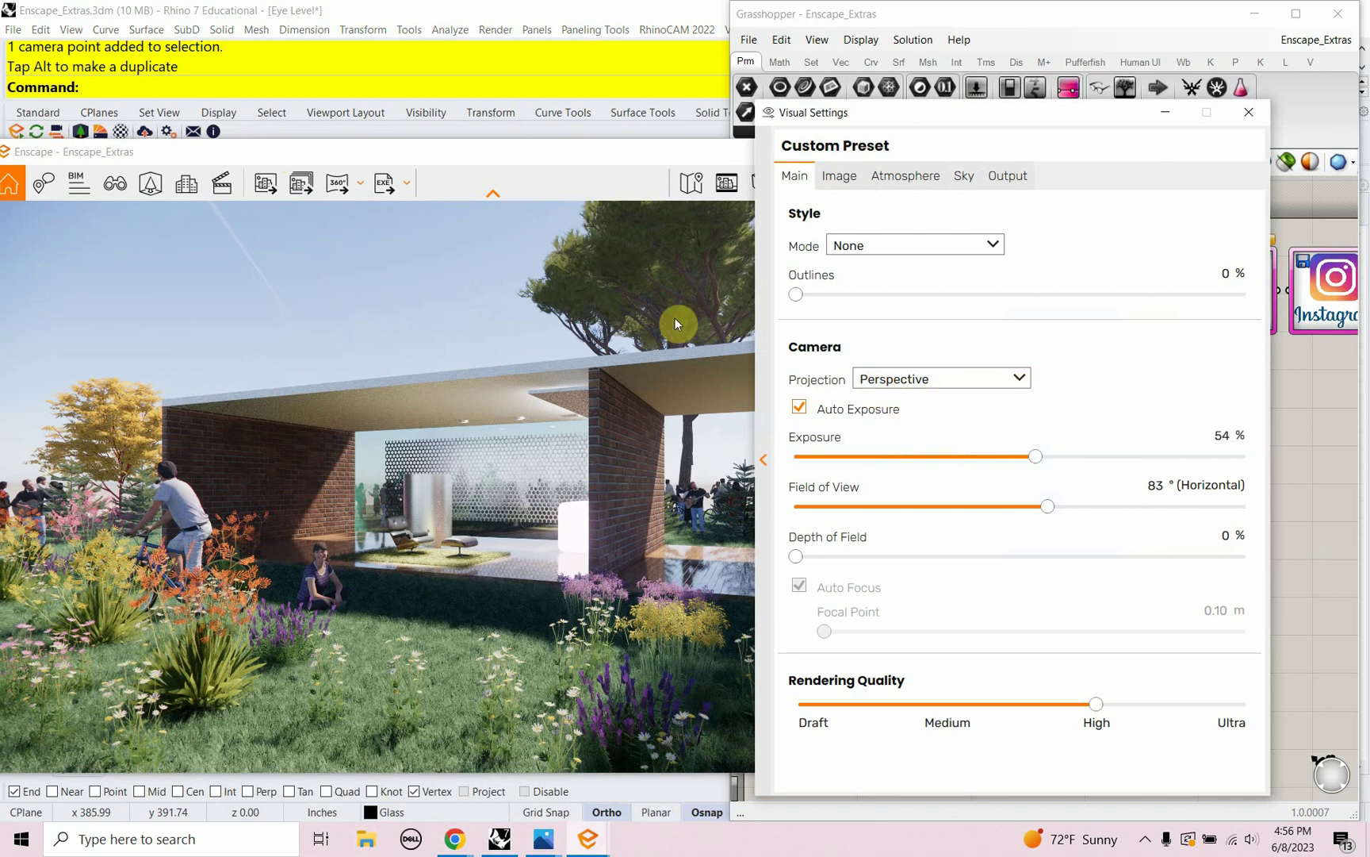
# Synchronize the Enscape camera with Rhino's Eye Level view, and turn view synchronization off again once the render updates.
pyautogui.moveTo(221, 155); pyautogui.dragTo(442, 187)
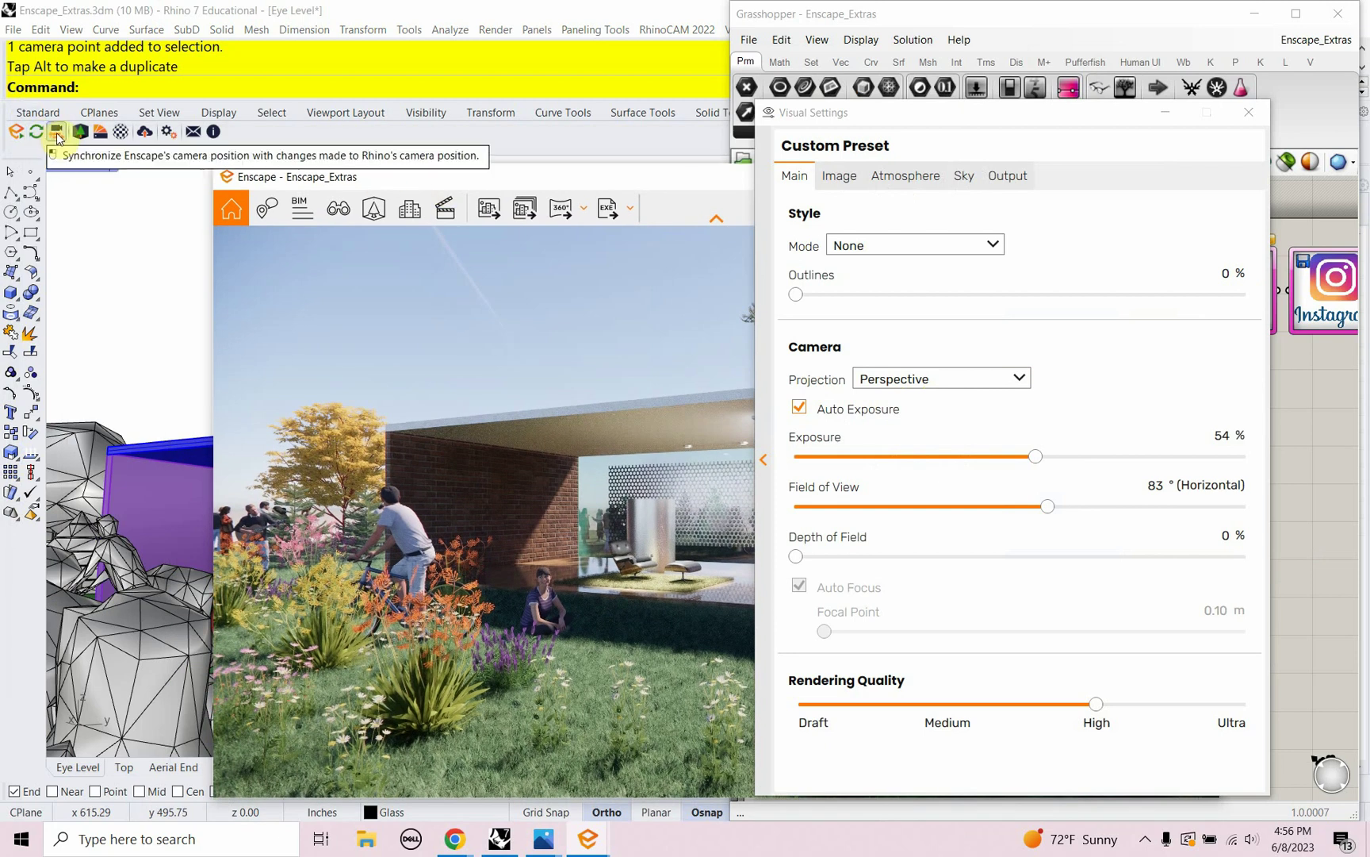
pyautogui.click(56, 132)
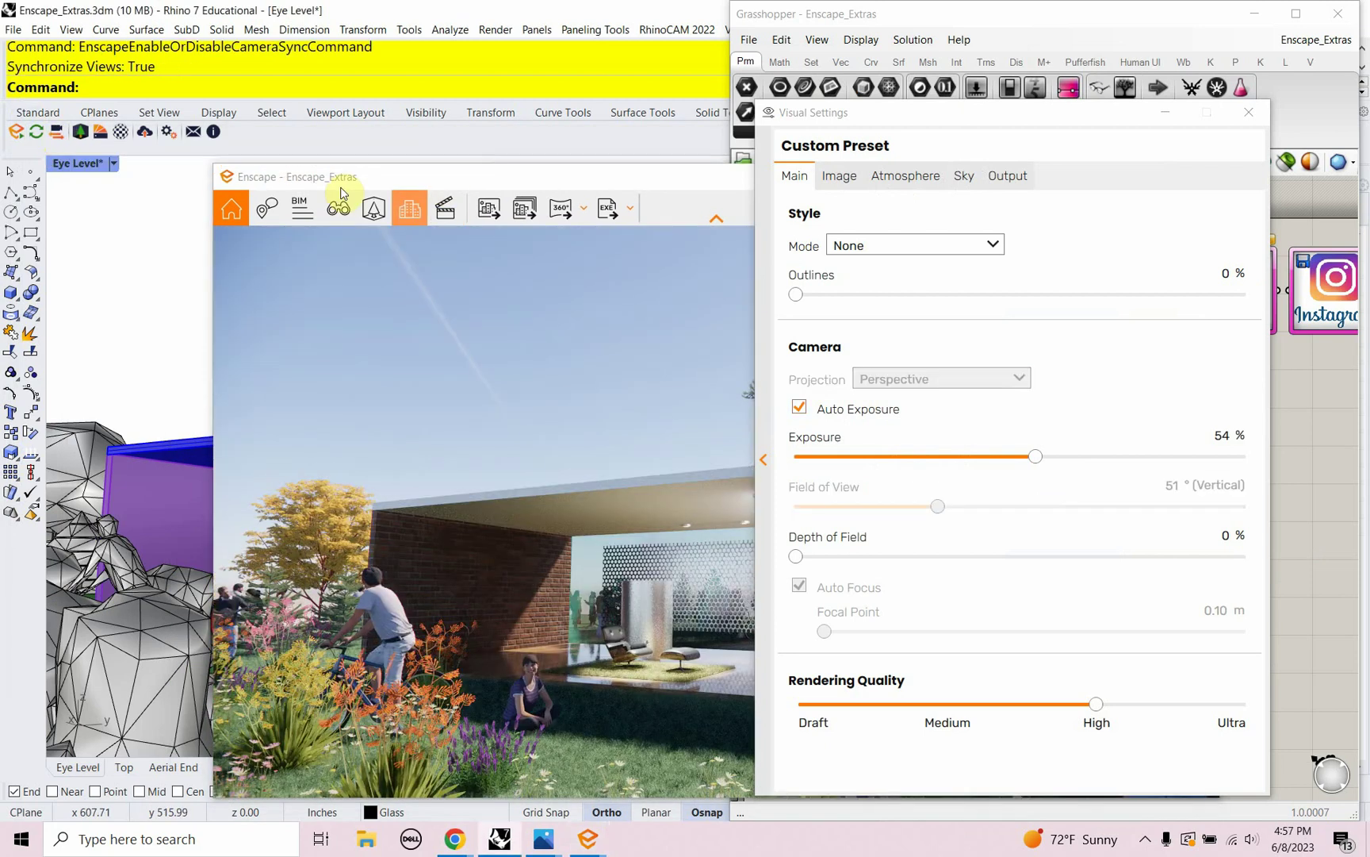
pyautogui.moveTo(489, 176); pyautogui.dragTo(314, 116)
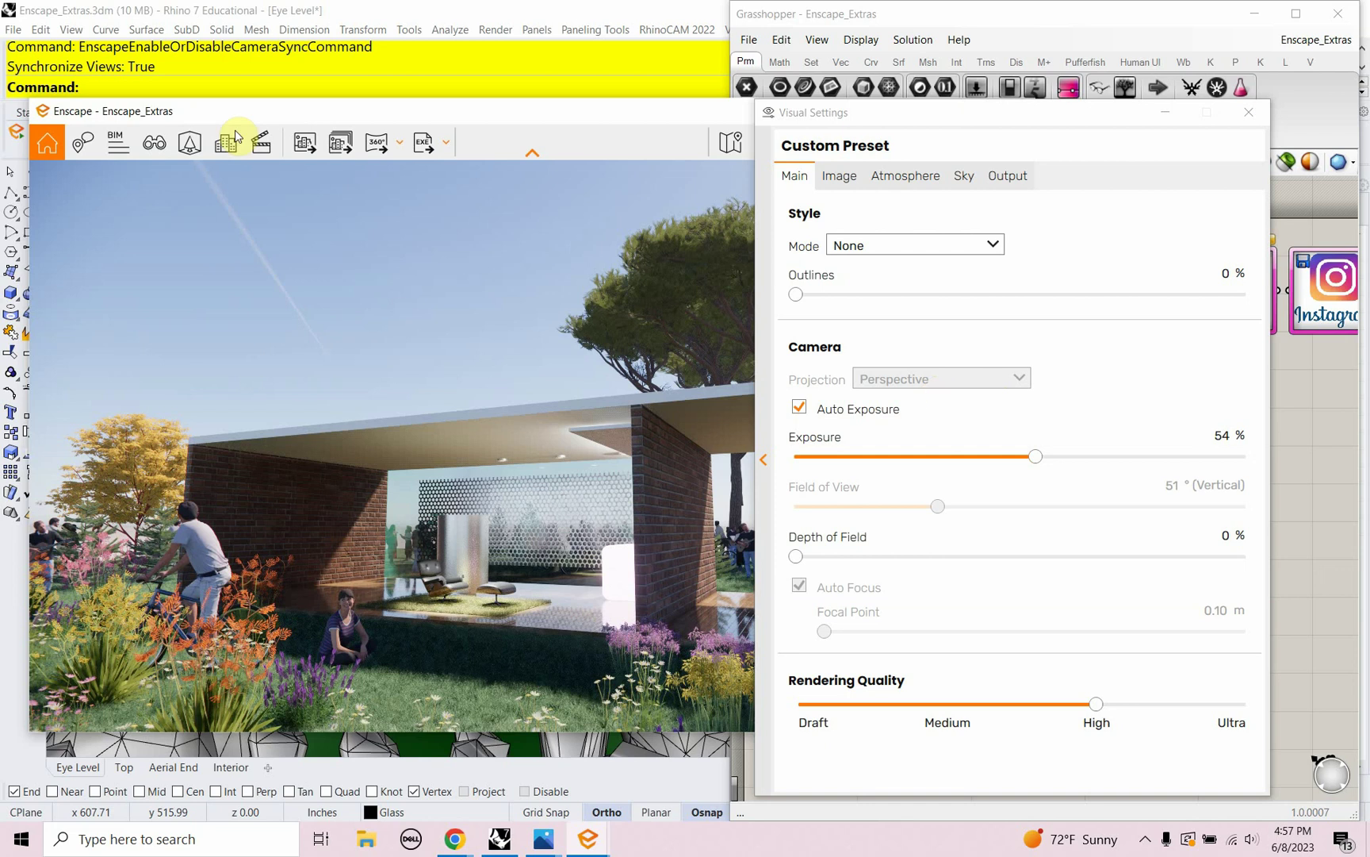
pyautogui.moveTo(202, 111); pyautogui.dragTo(198, 169)
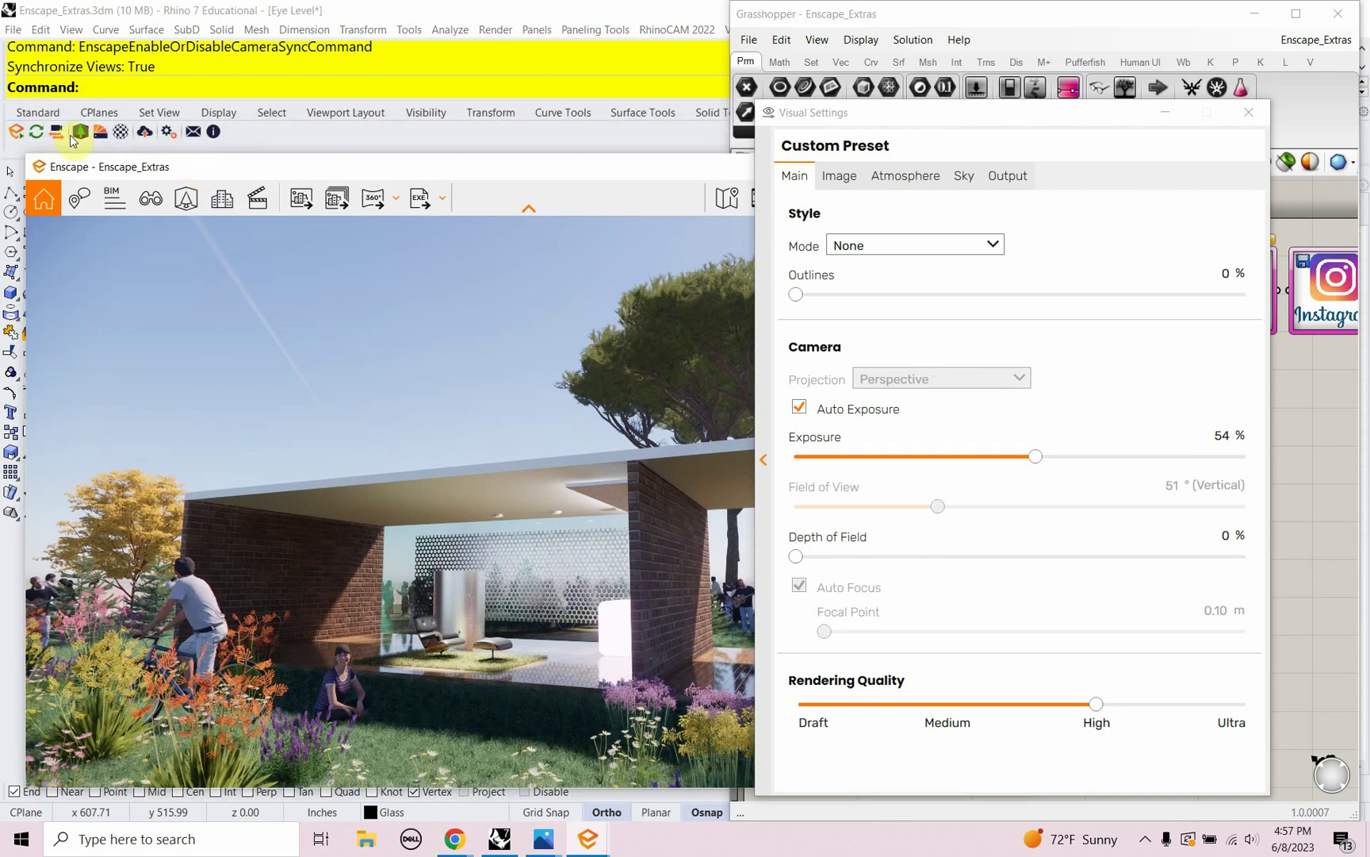
pyautogui.click(56, 133)
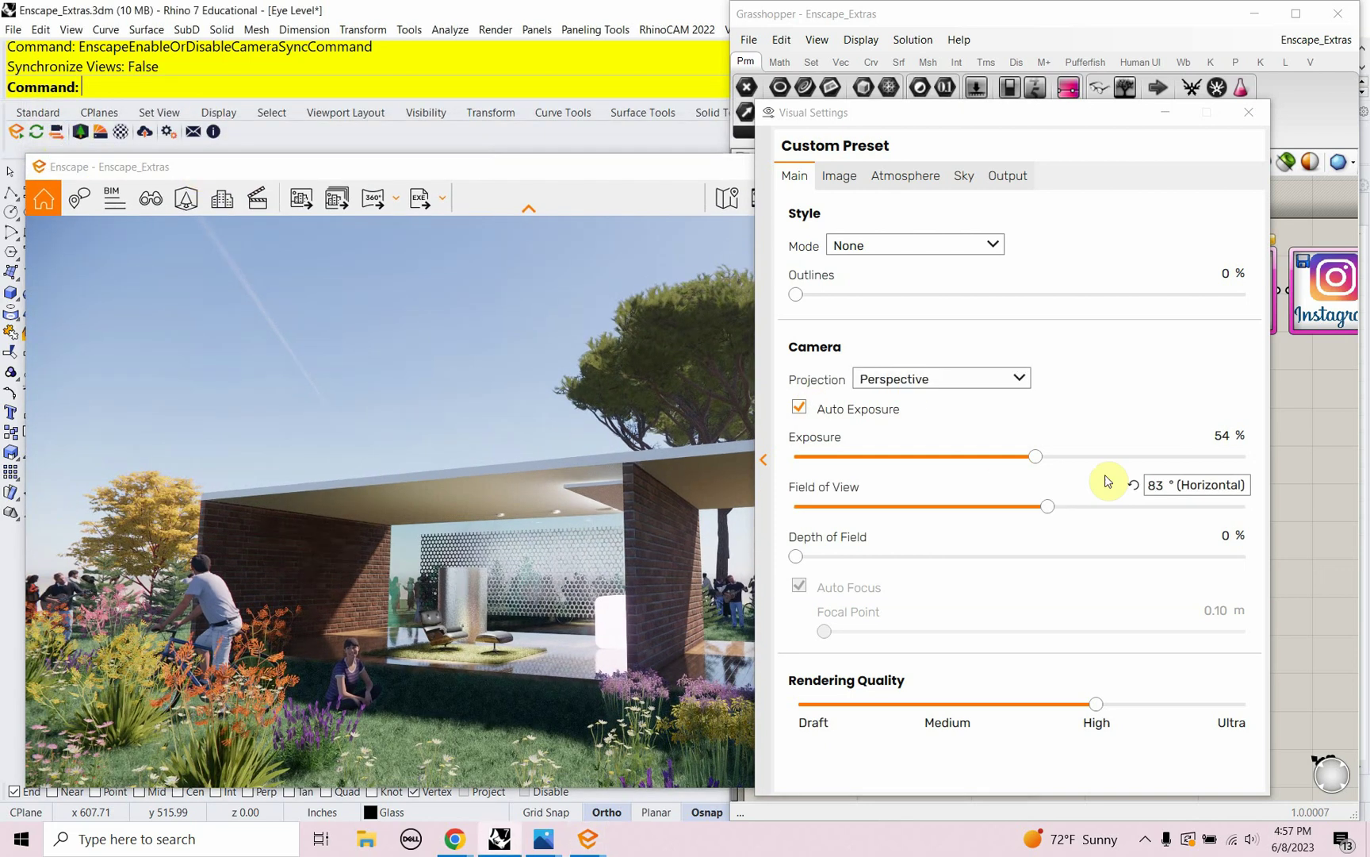
# Set the Enscape camera projection to Two-Point and shift the render window slightly upward.
pyautogui.click(1023, 378)
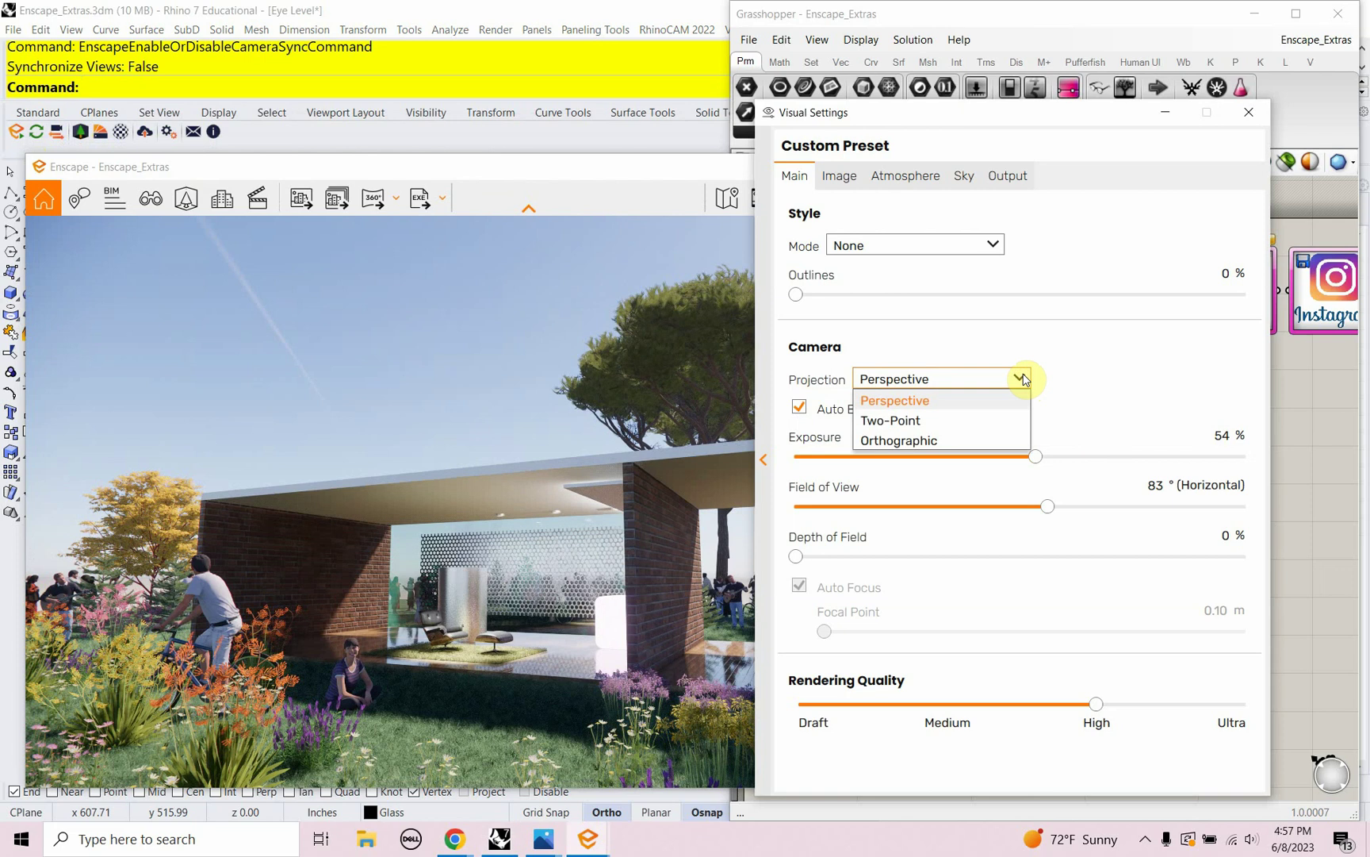
pyautogui.click(1019, 421)
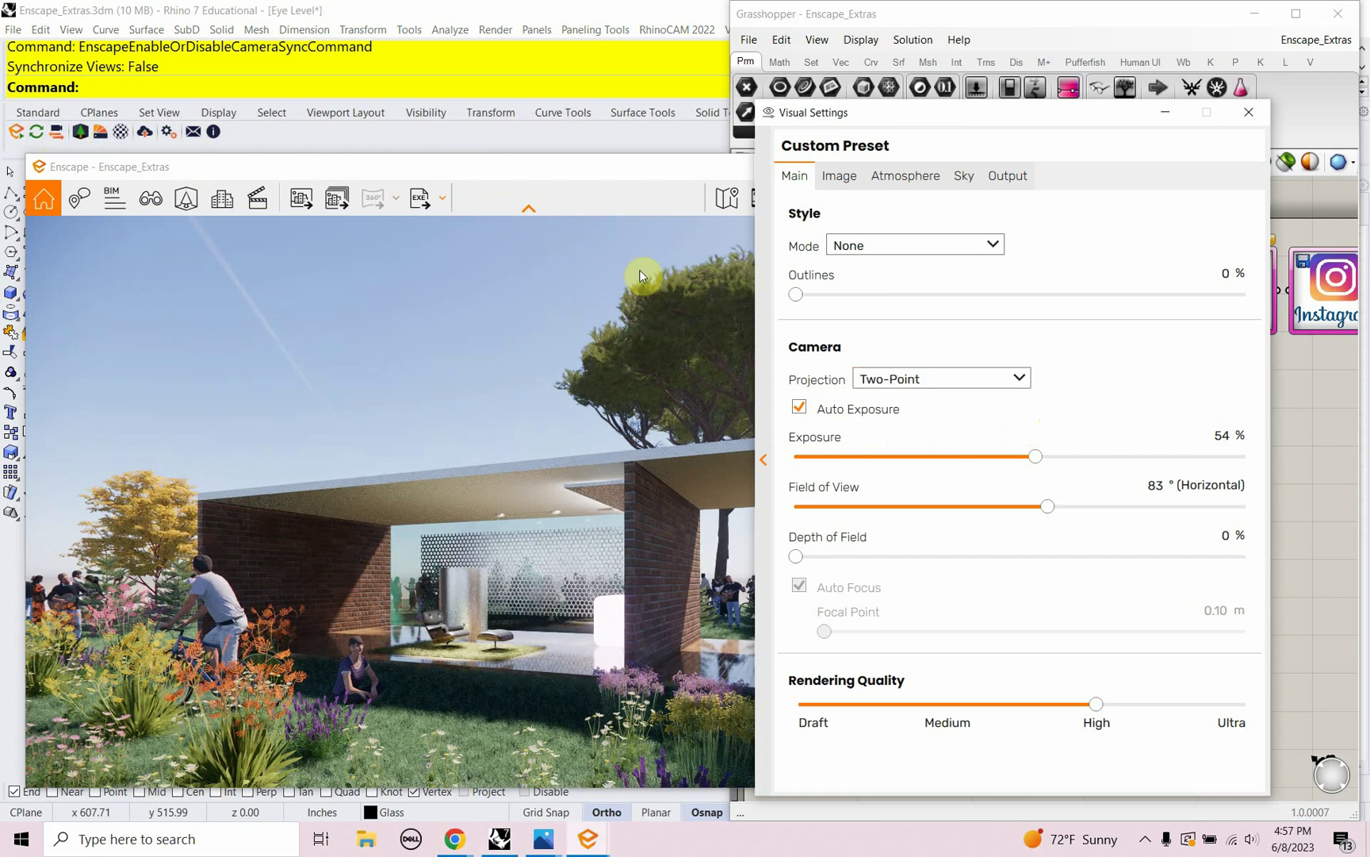
pyautogui.moveTo(554, 180); pyautogui.dragTo(558, 147)
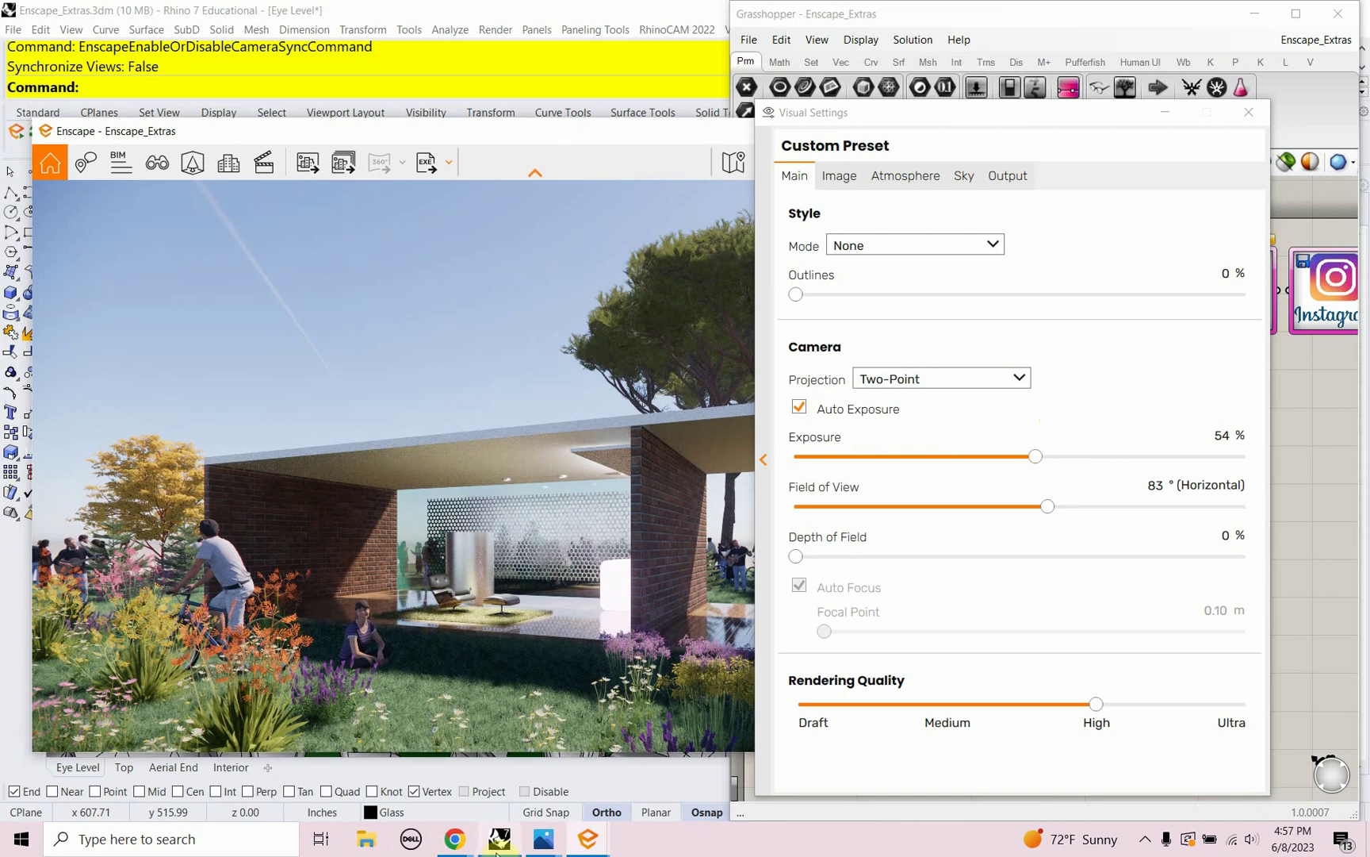
# Switch to Chrome to review the HDRI definition and the Textures.com panoramic example in the Google results, and return to Enscape.
pyautogui.hotkey('alt', 'Tab')
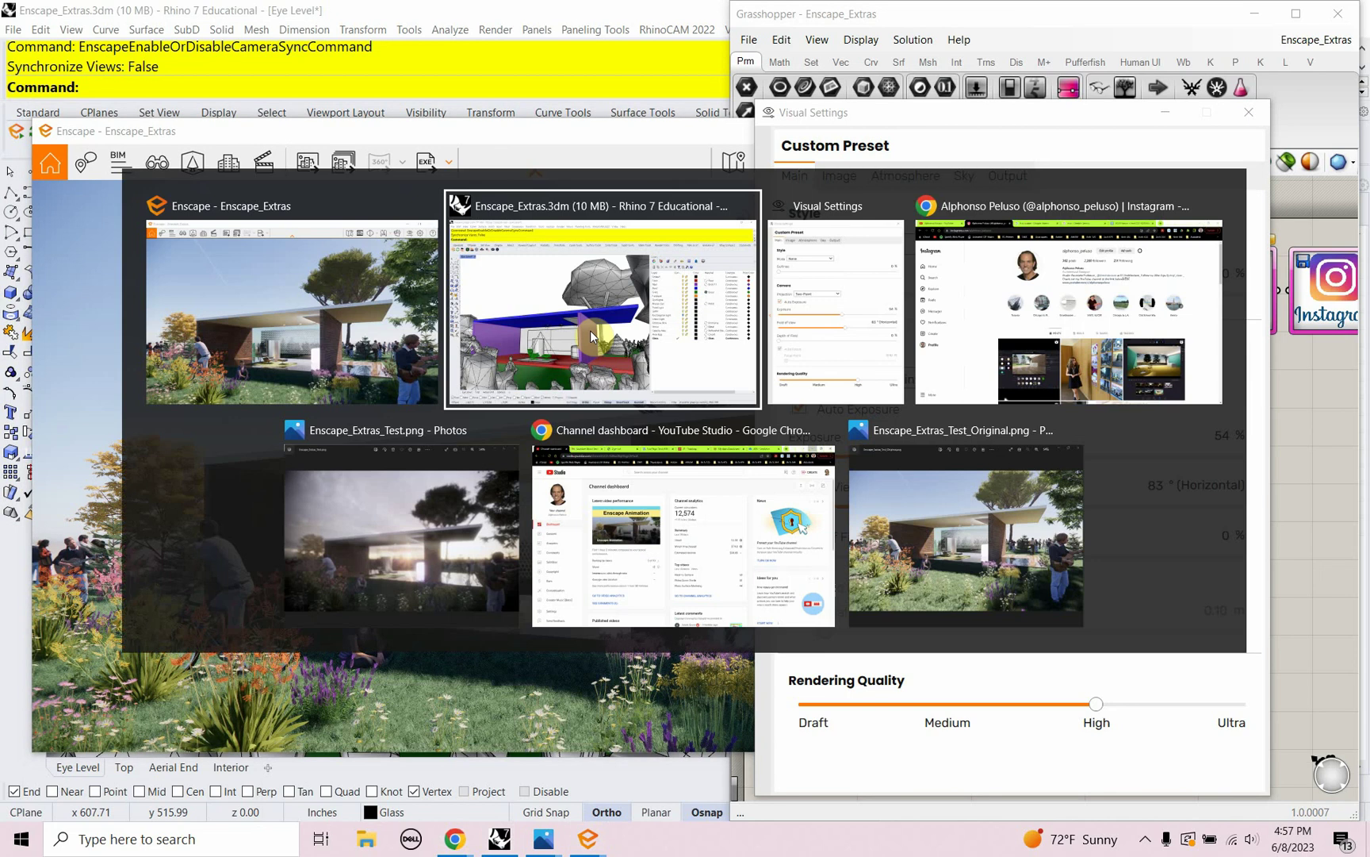
pyautogui.press('Tab')
pyautogui.press('Tab')
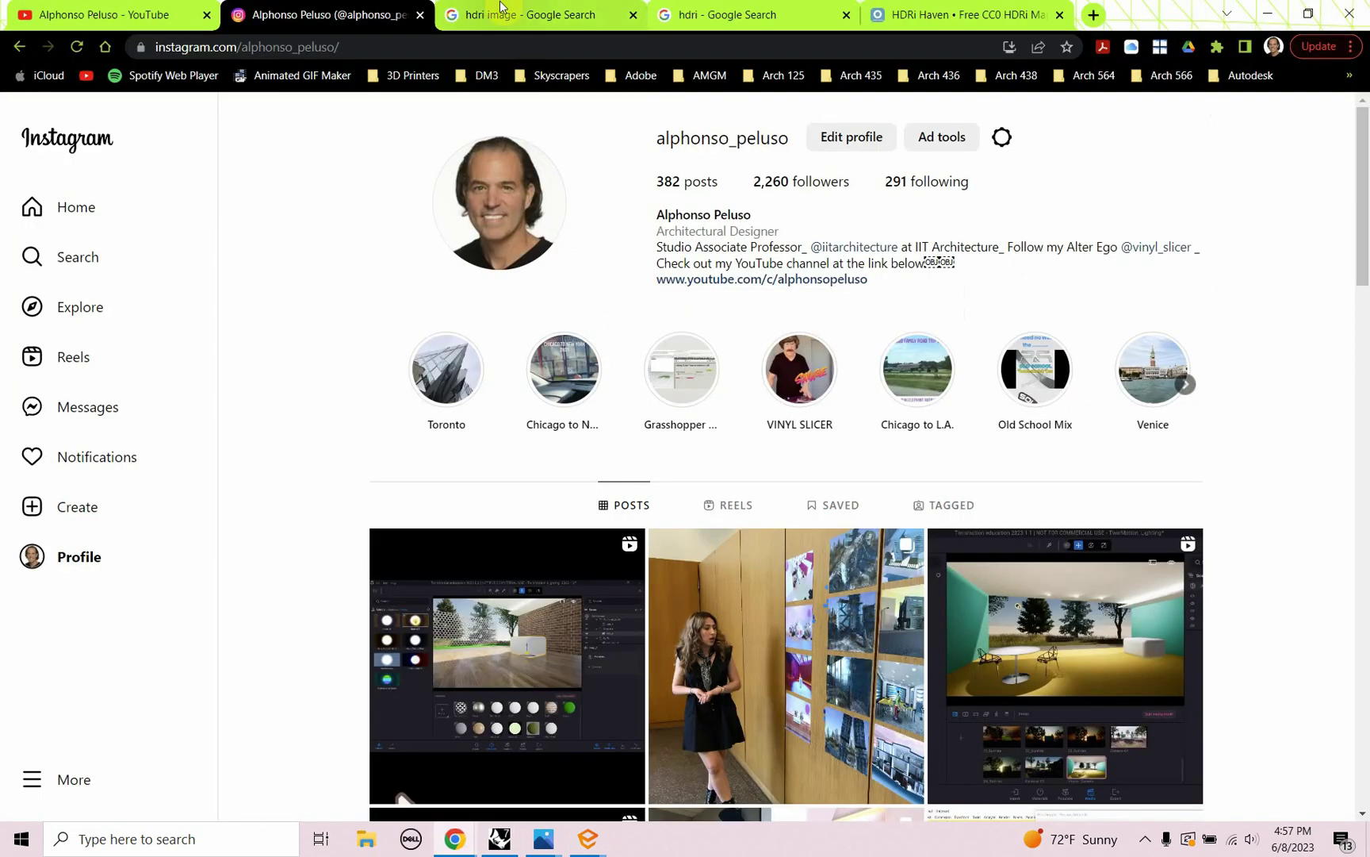
pyautogui.click(500, 9)
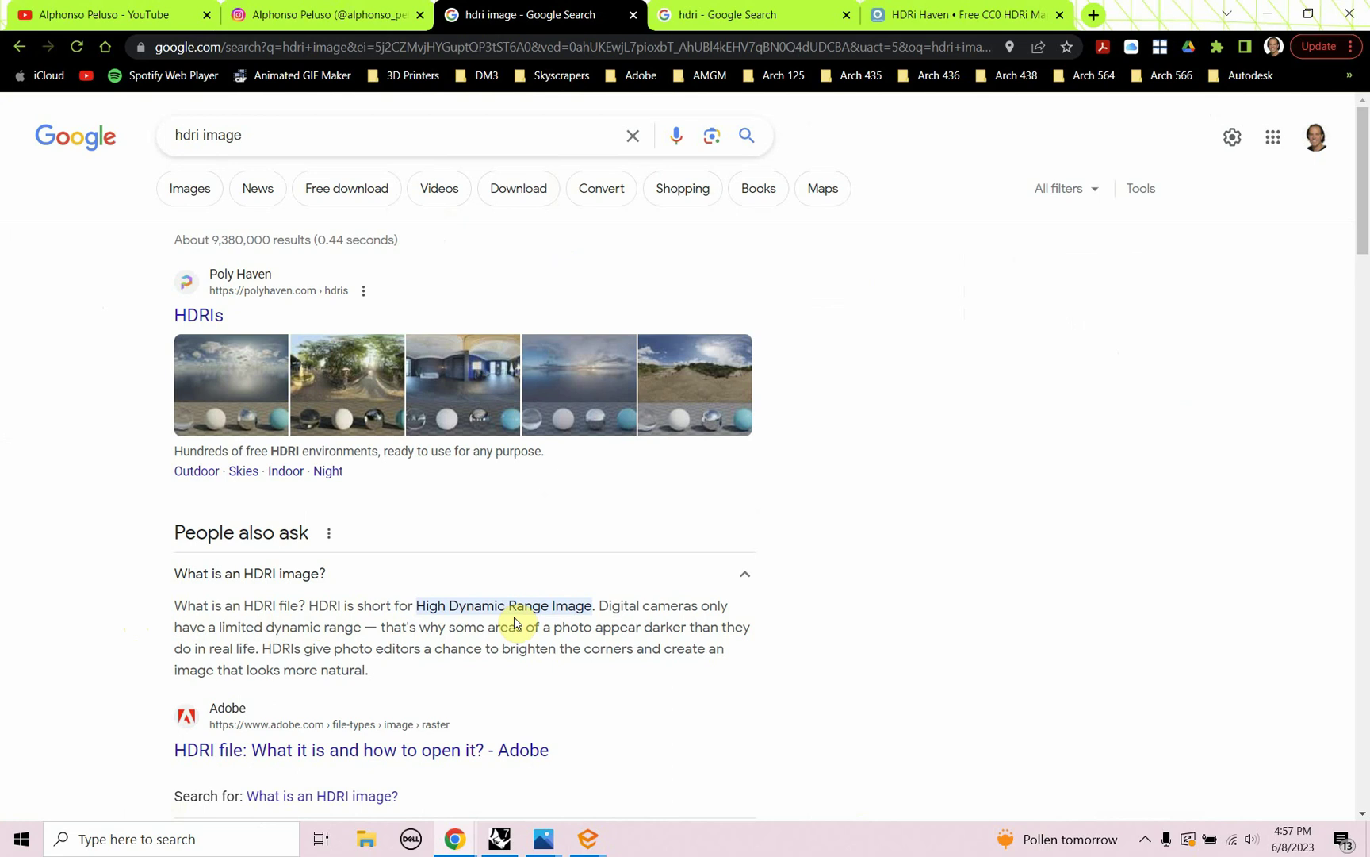
pyautogui.click(732, 25)
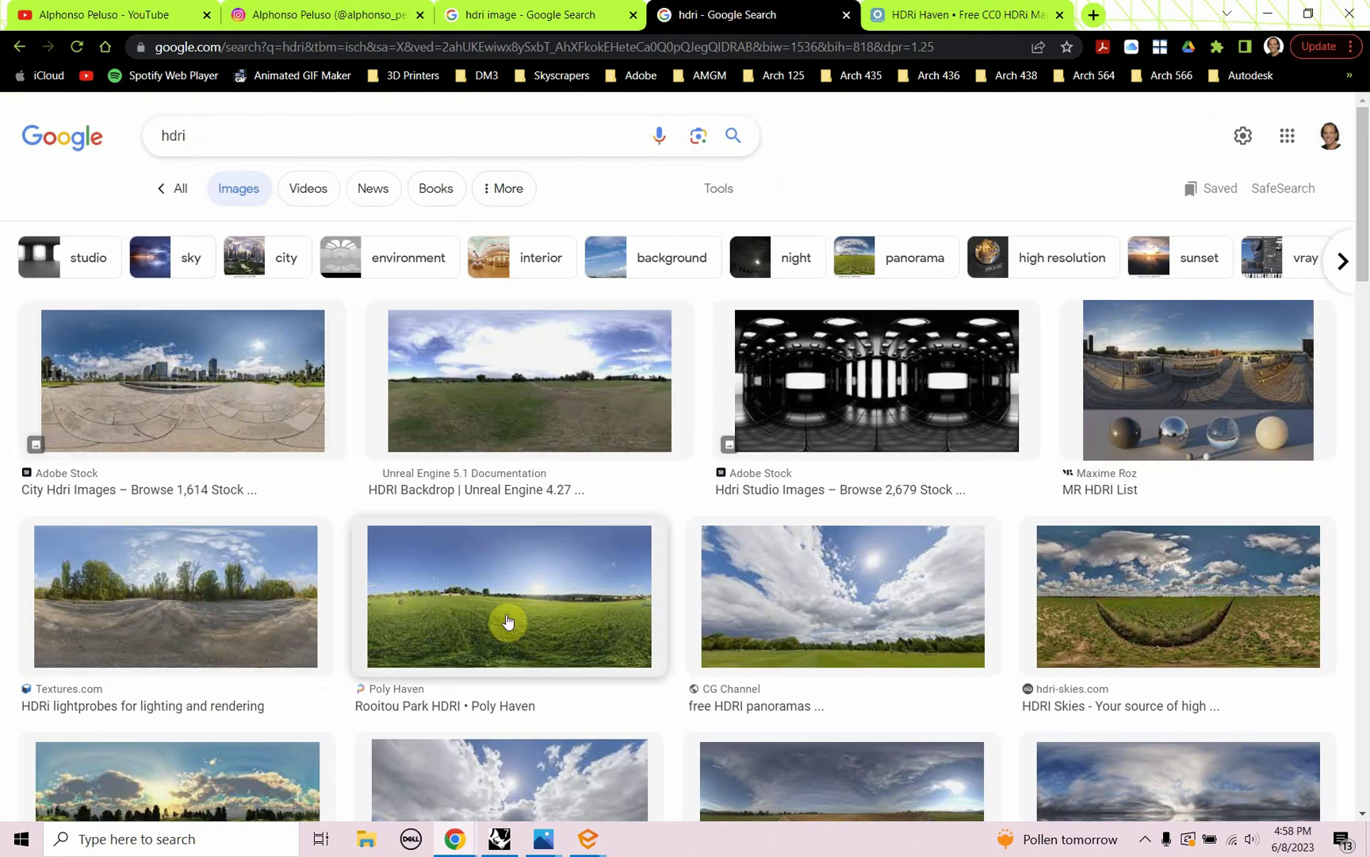
pyautogui.click(186, 613)
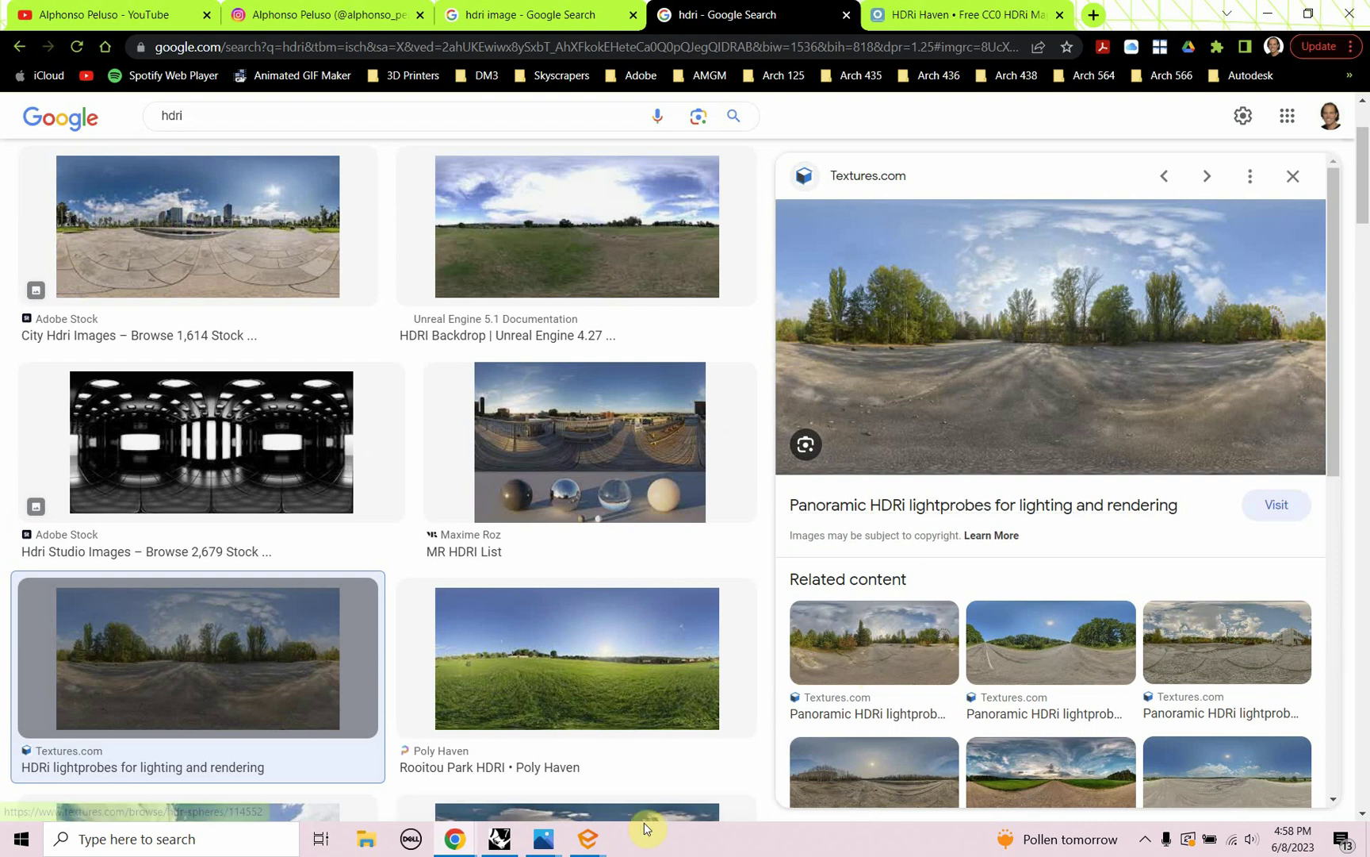
pyautogui.moveTo(587, 843)
pyautogui.click(561, 691)
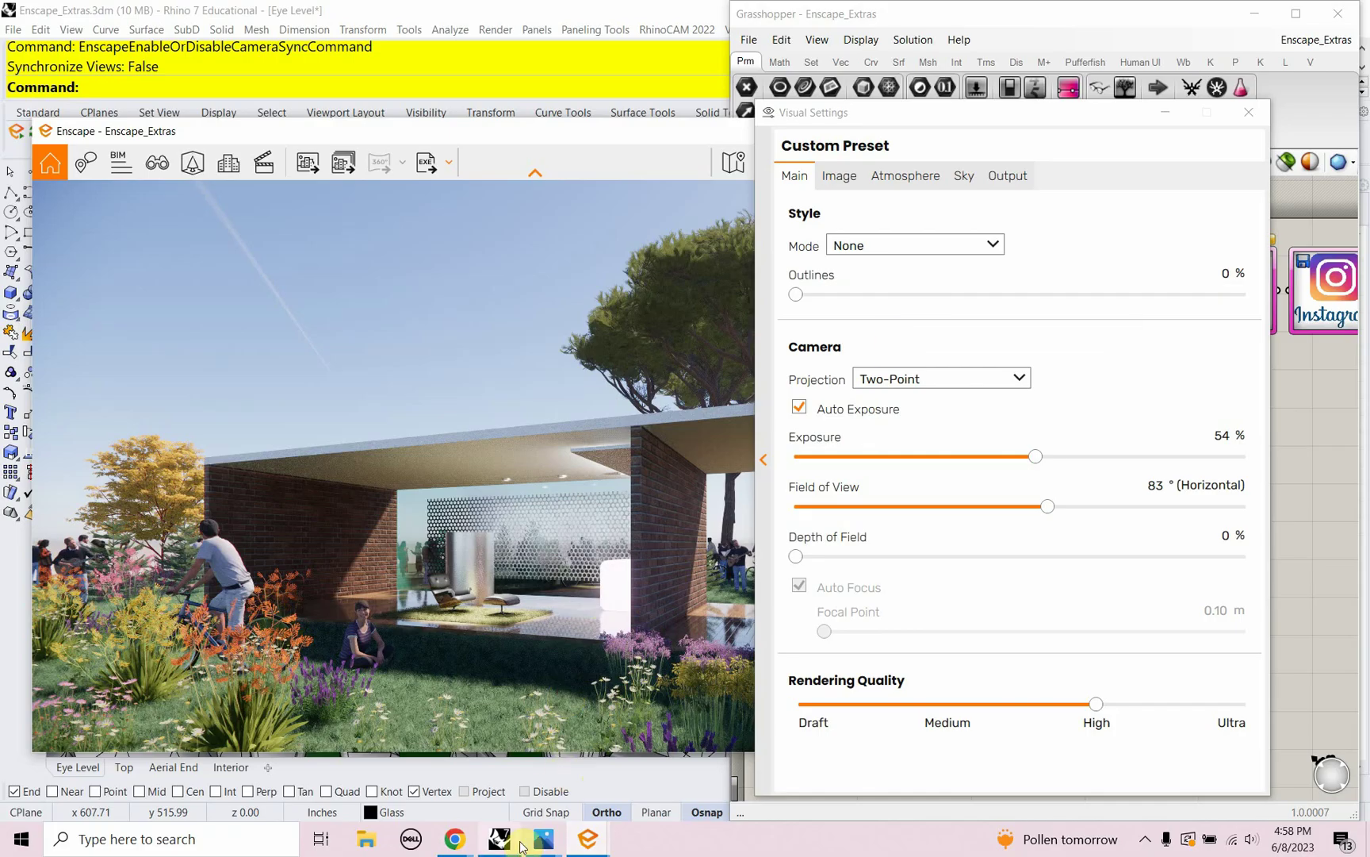
# Switch to Chrome and open the Clean Sky Over Basalt Summit map from the Skies category of HDRI Haven.
pyautogui.hotkey('alt', 'Tab')
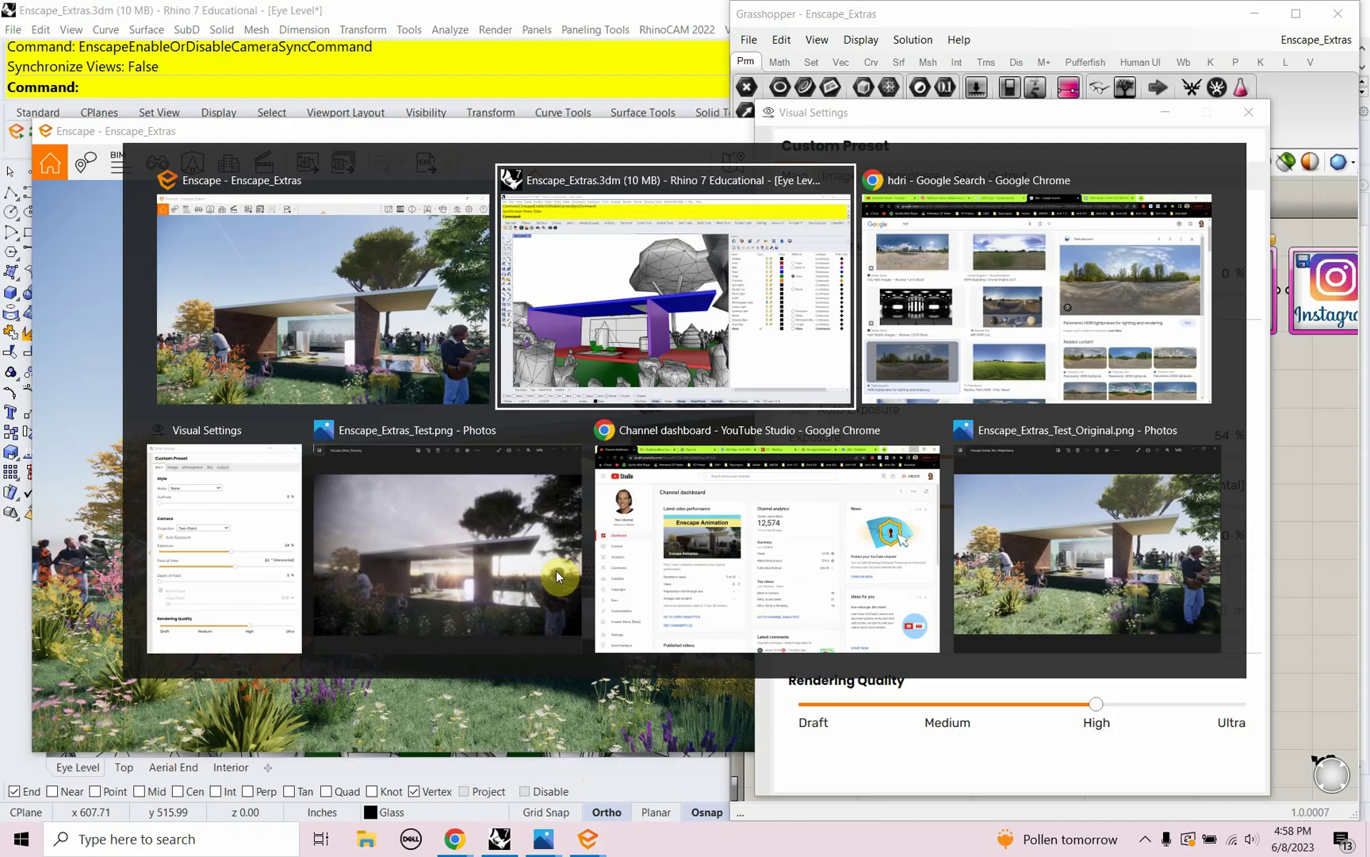
pyautogui.hotkey('alt', 'Tab')
pyautogui.click(940, 15)
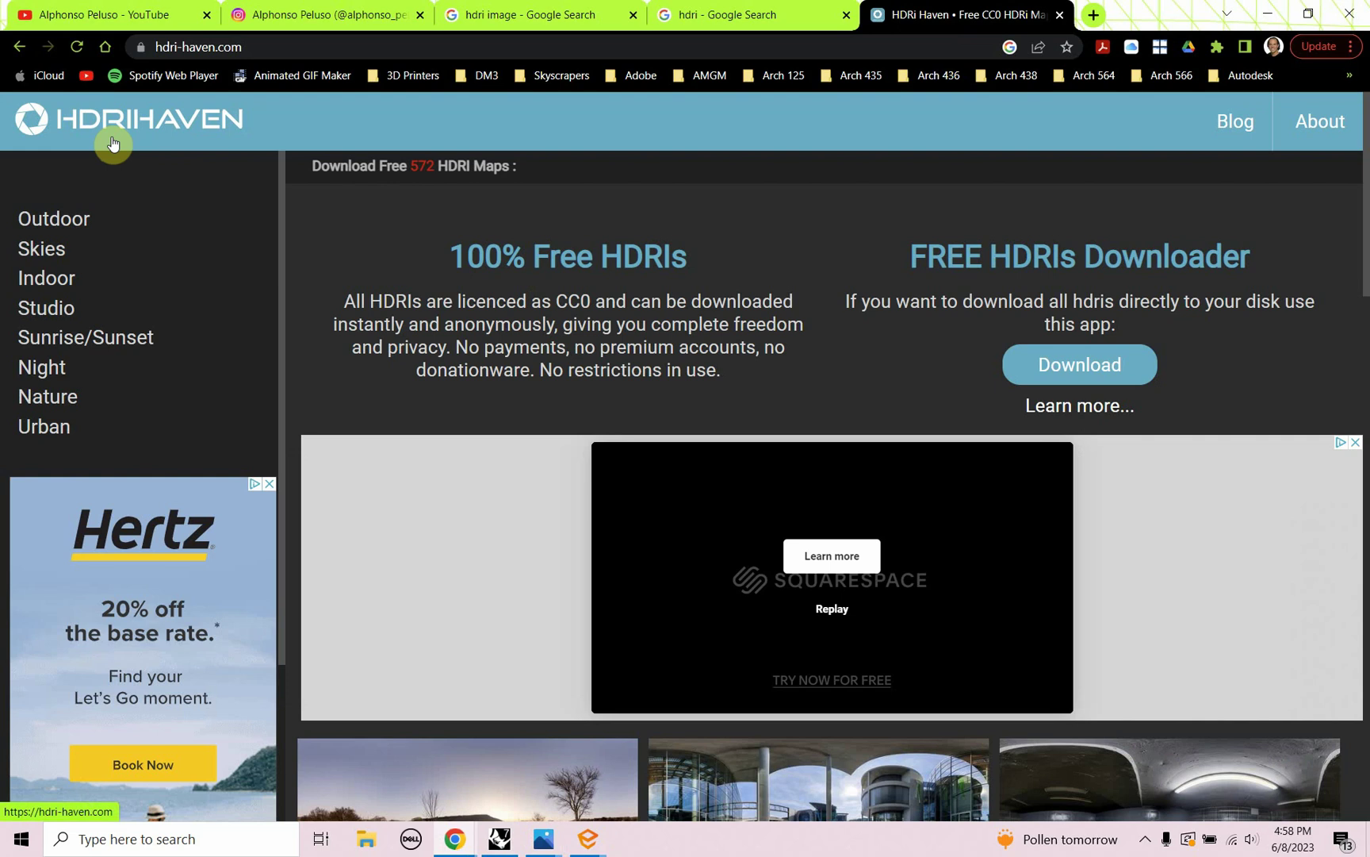
pyautogui.click(24, 242)
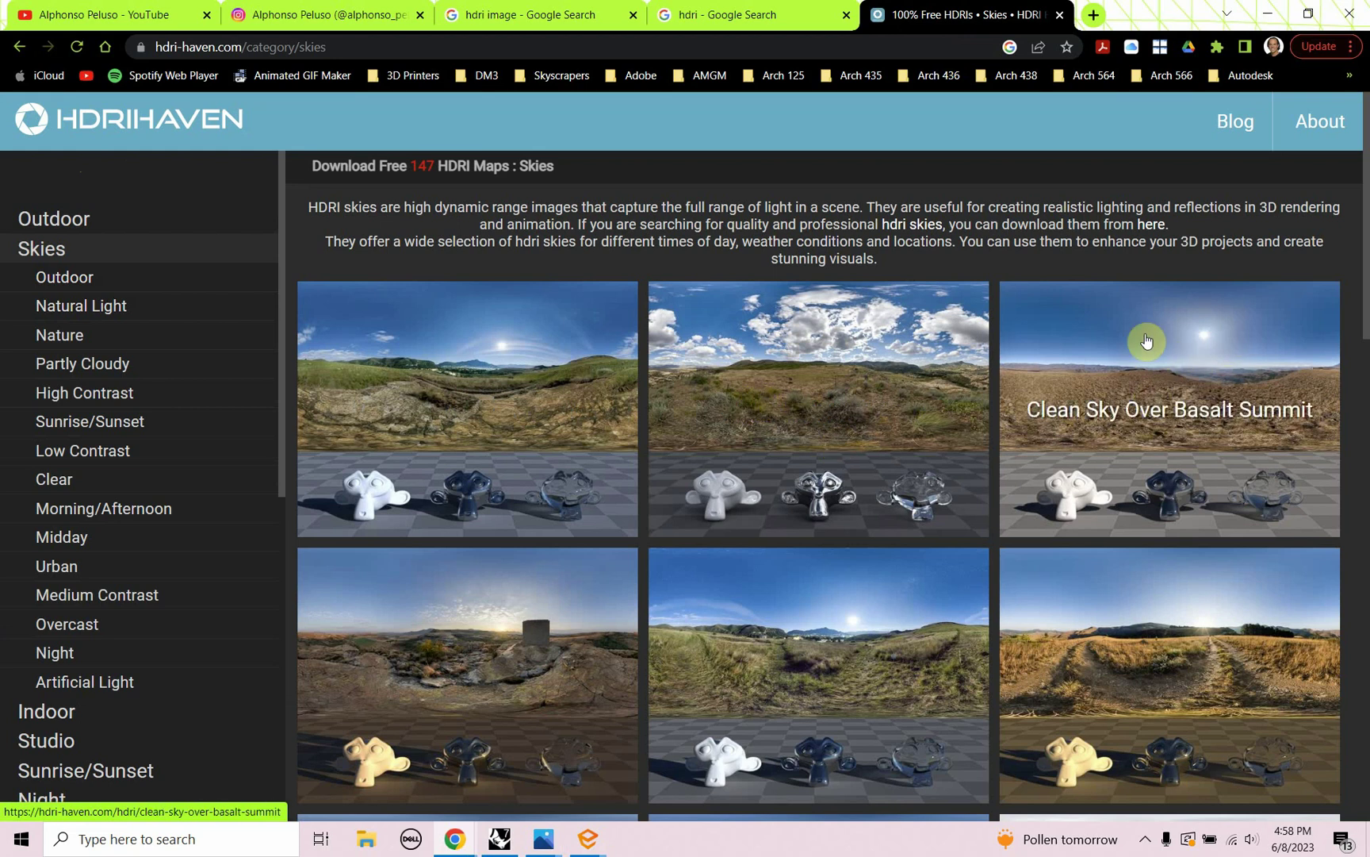
pyautogui.click(1117, 376)
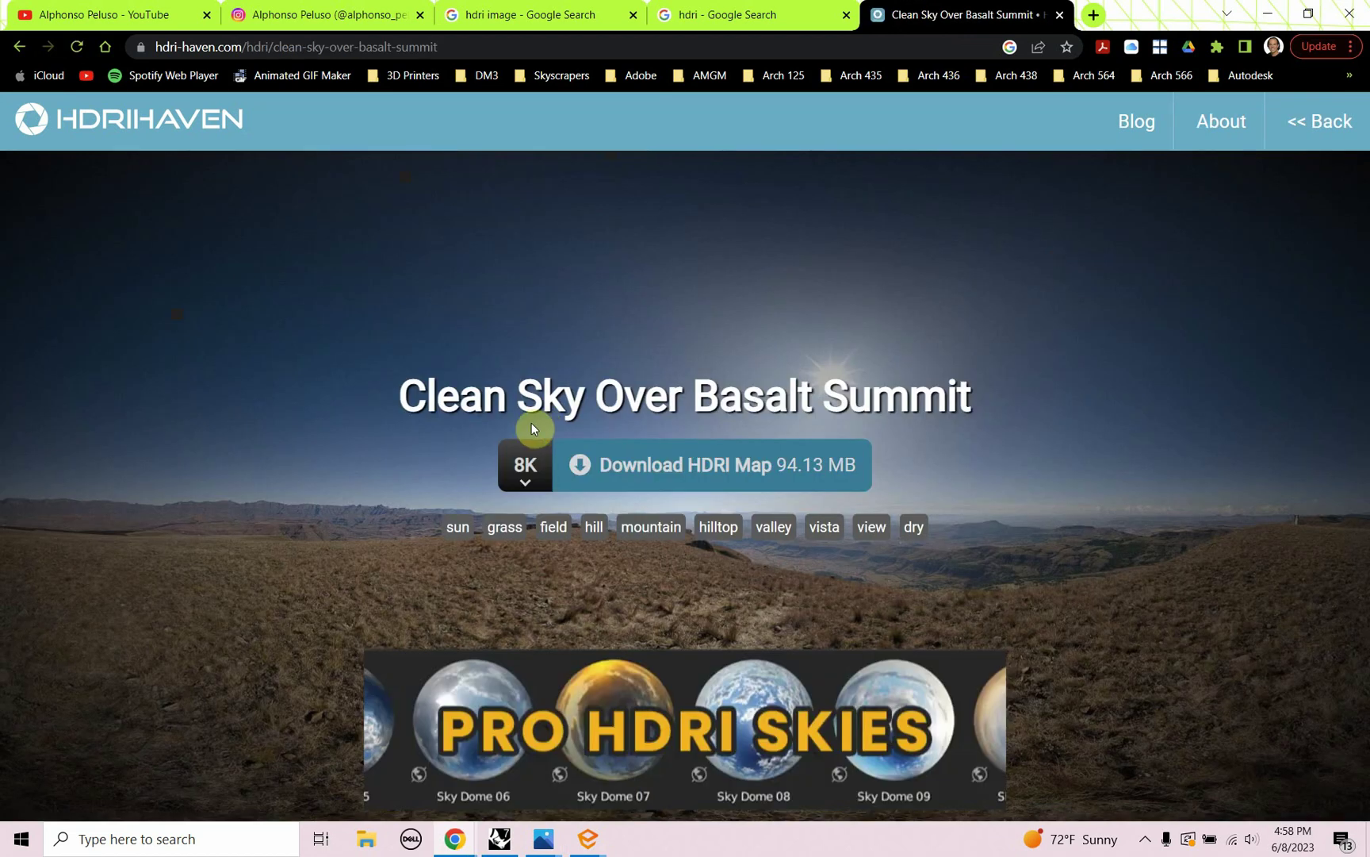
# Download the 1K version of the Clean Sky Over Basalt Summit map into the Enscape_Extras folder as drakensberg_solitary_mountain_1k.
pyautogui.click(524, 481)
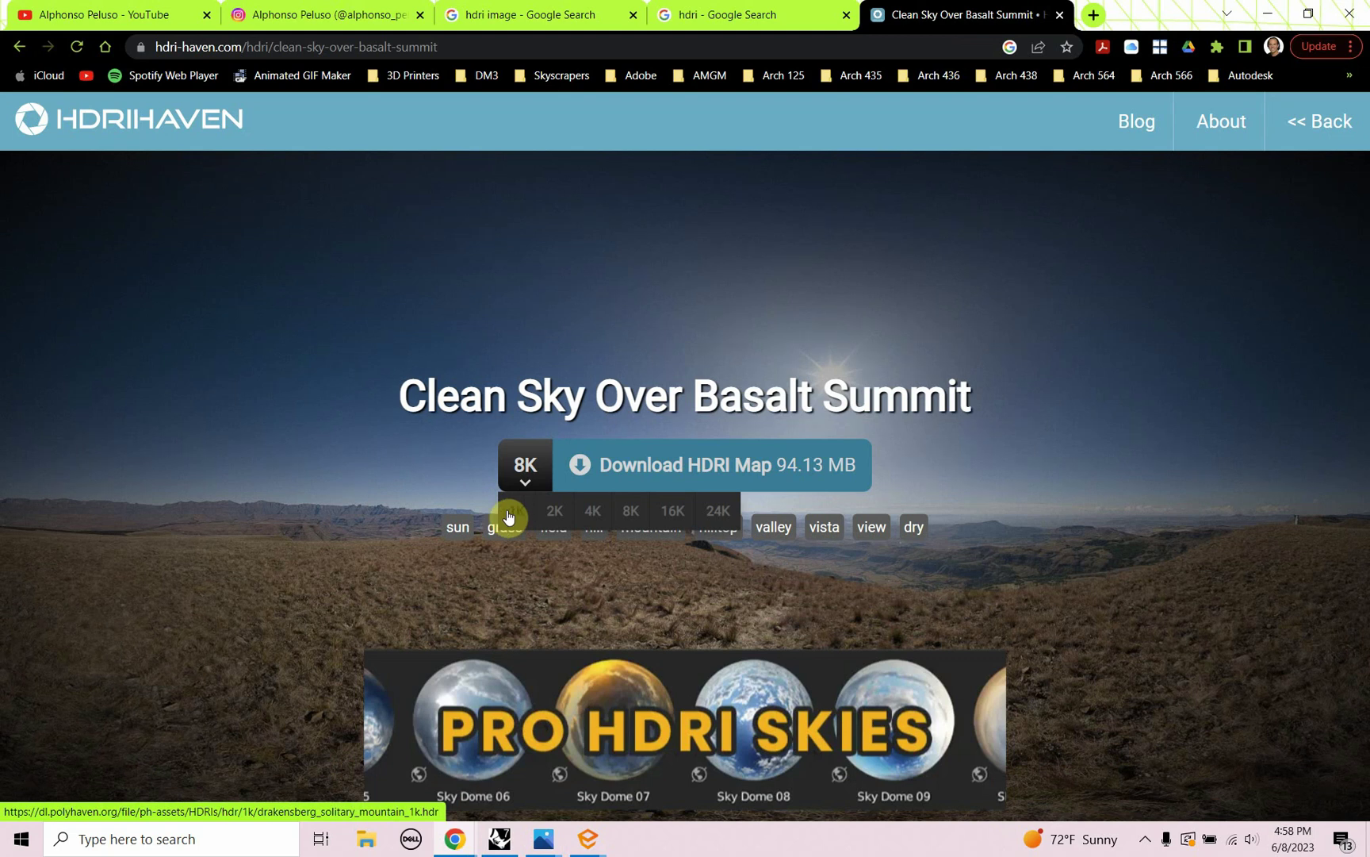
pyautogui.click(517, 512)
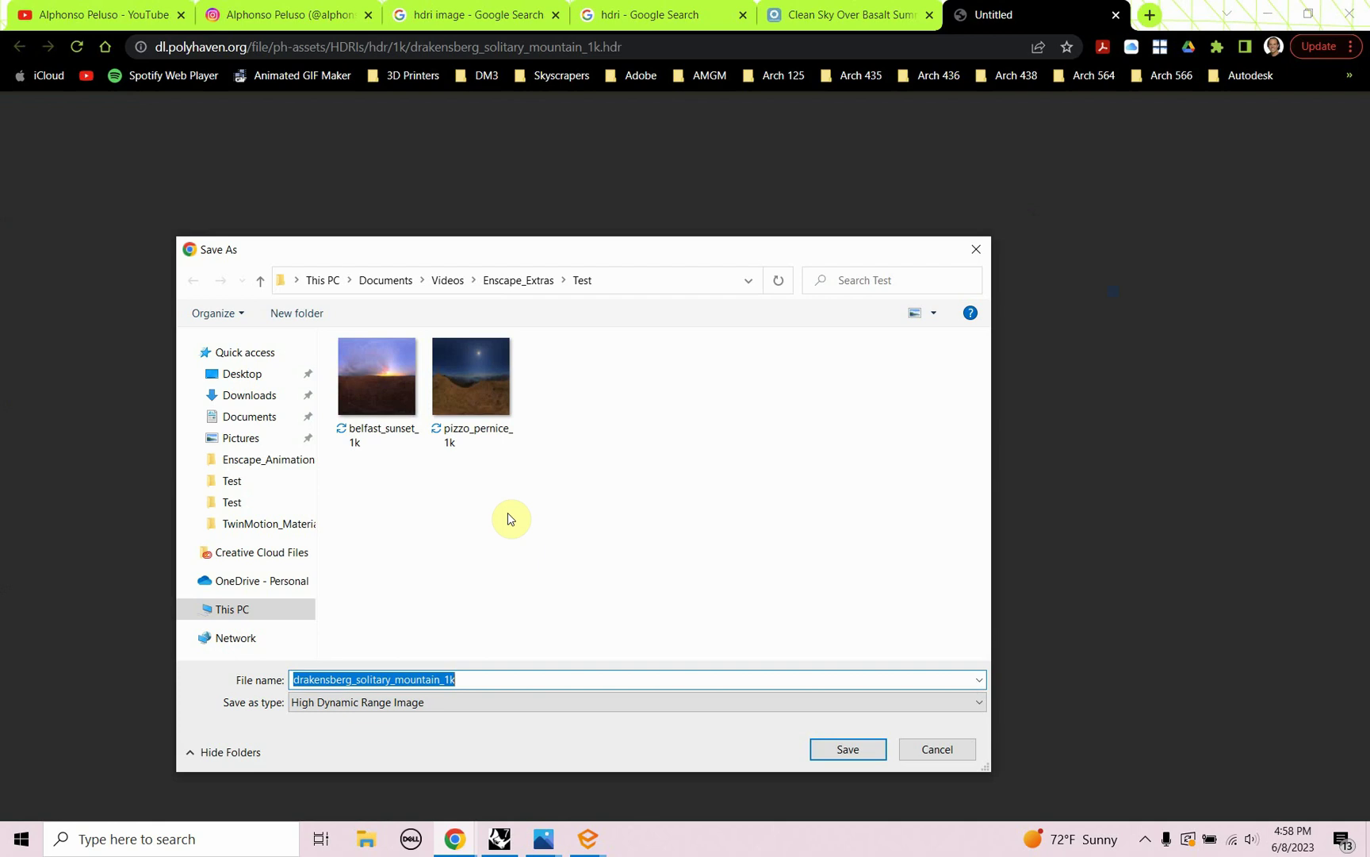
pyautogui.click(533, 278)
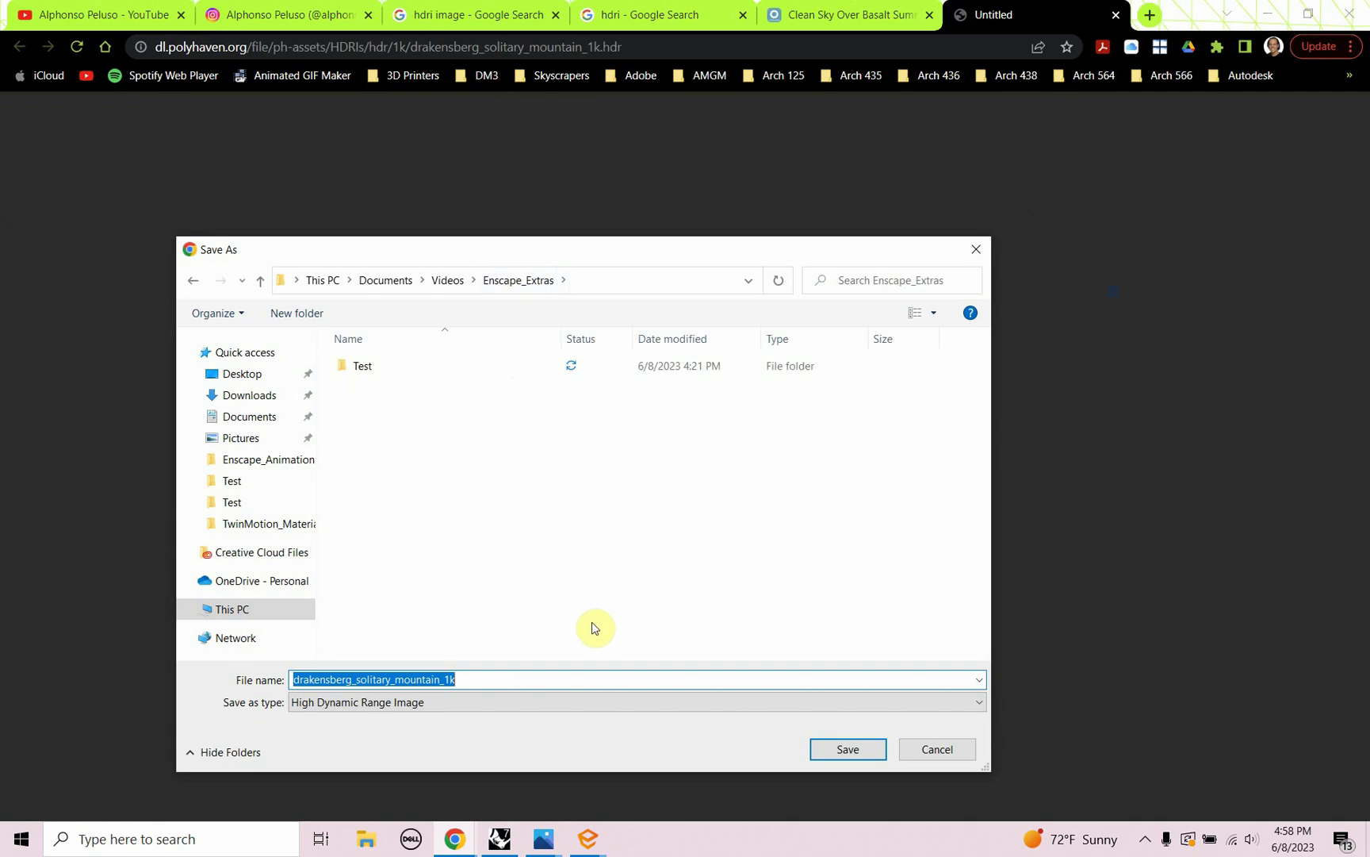
pyautogui.click(844, 749)
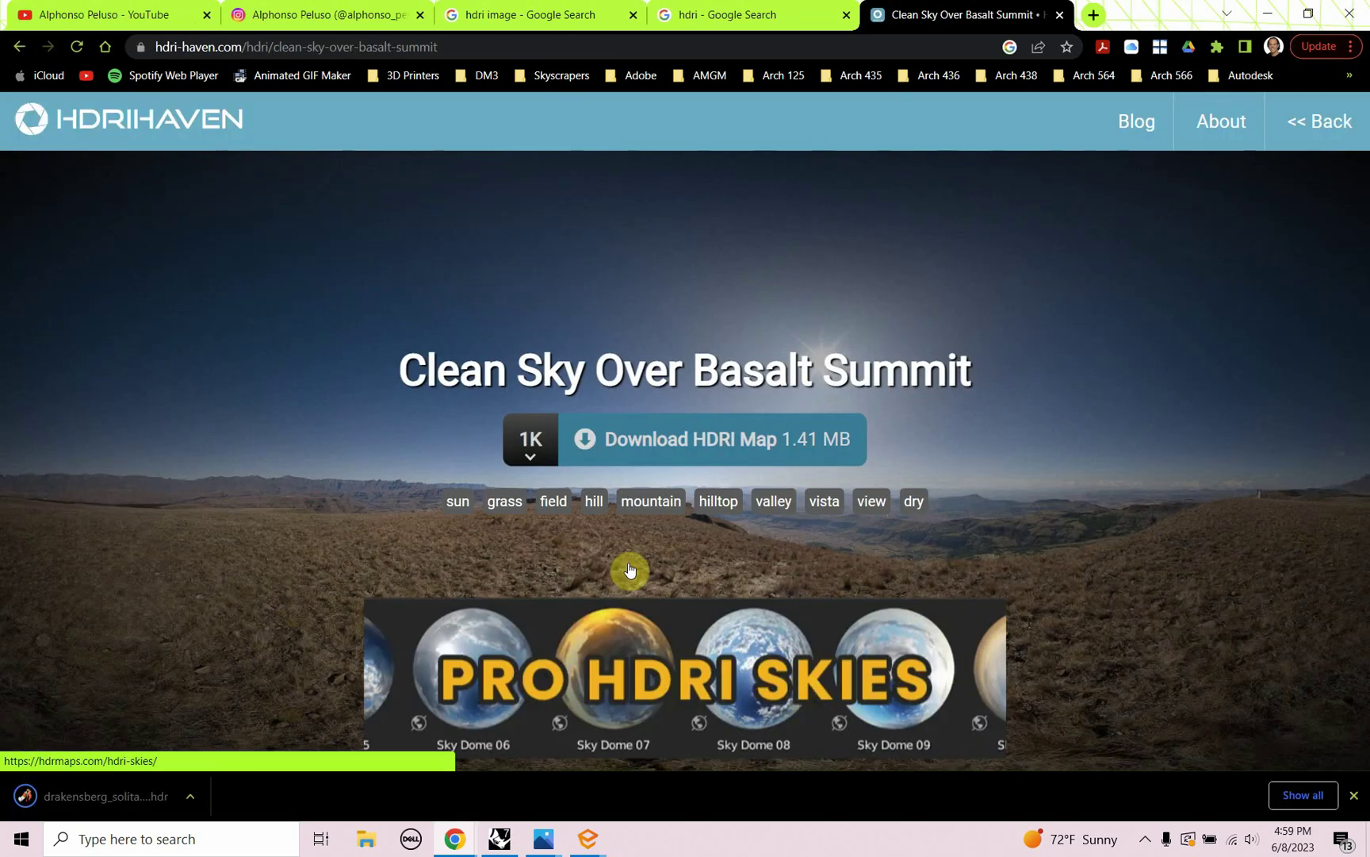
# Go back to the Skies category and save the 1K Pinkish Sunset Meadow map as belfast_sunset_1k in the Enscape_Extras folder.
pyautogui.click(19, 46)
pyautogui.scroll(-6, 777, 499)
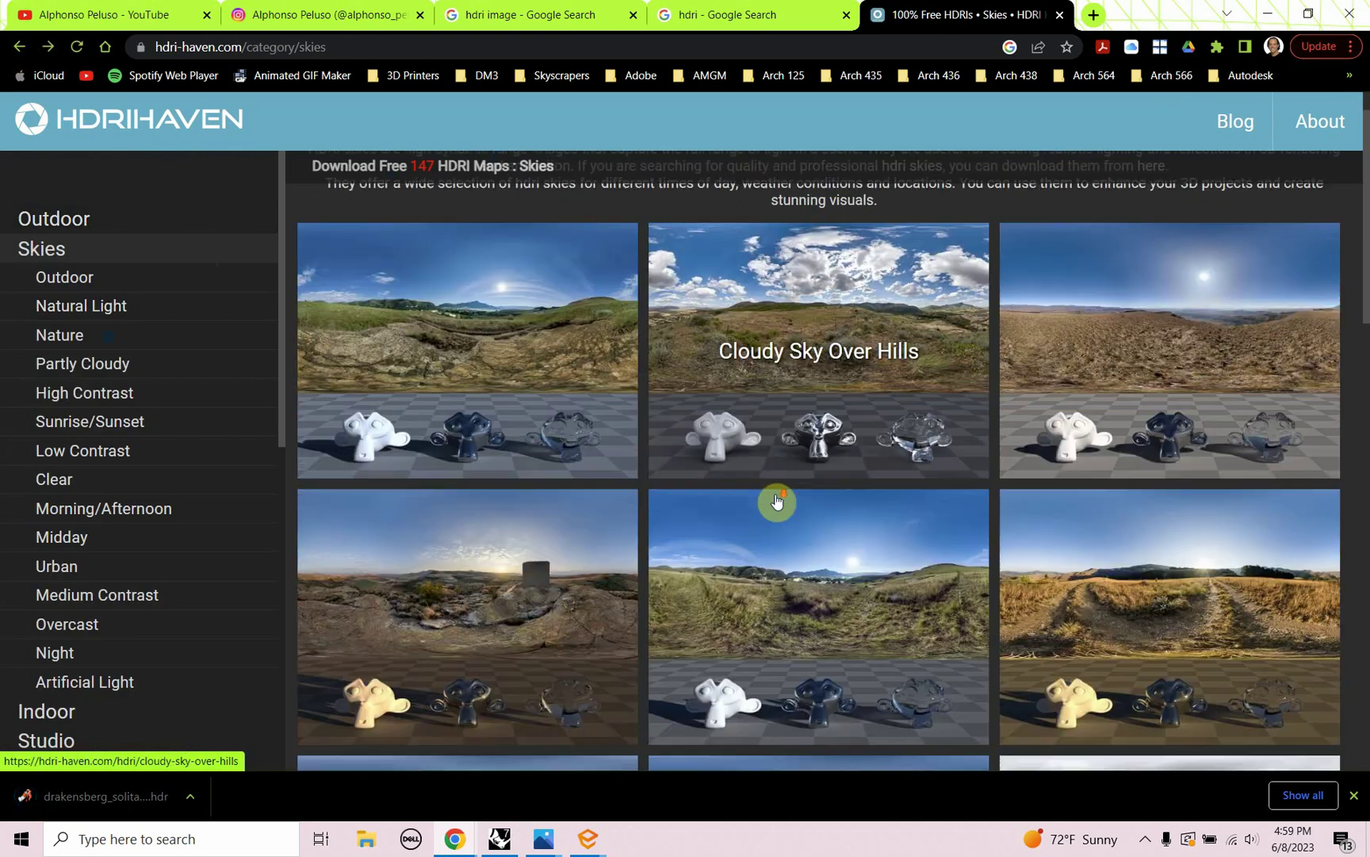
pyautogui.scroll(-5, 777, 497)
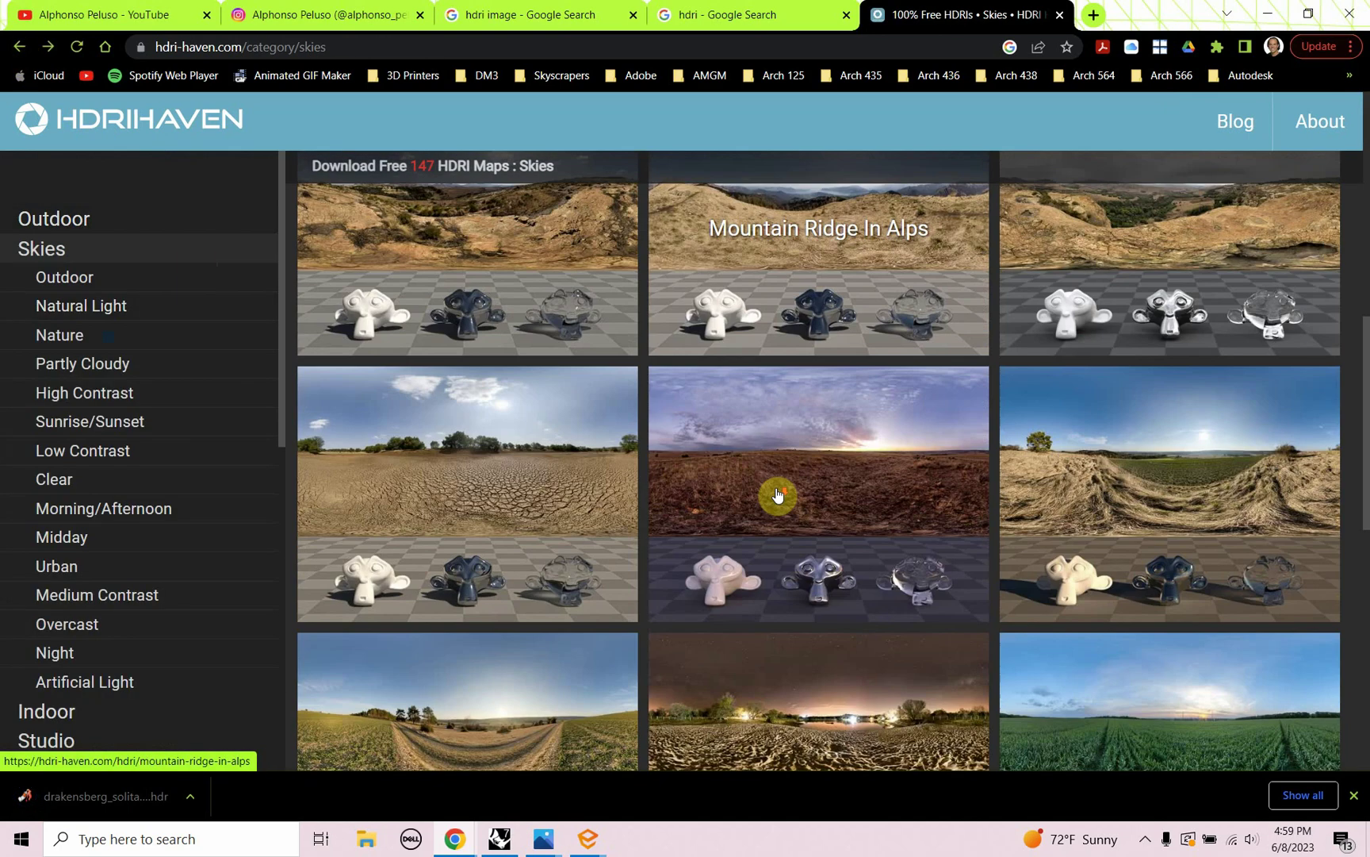
pyautogui.scroll(2, 773, 476)
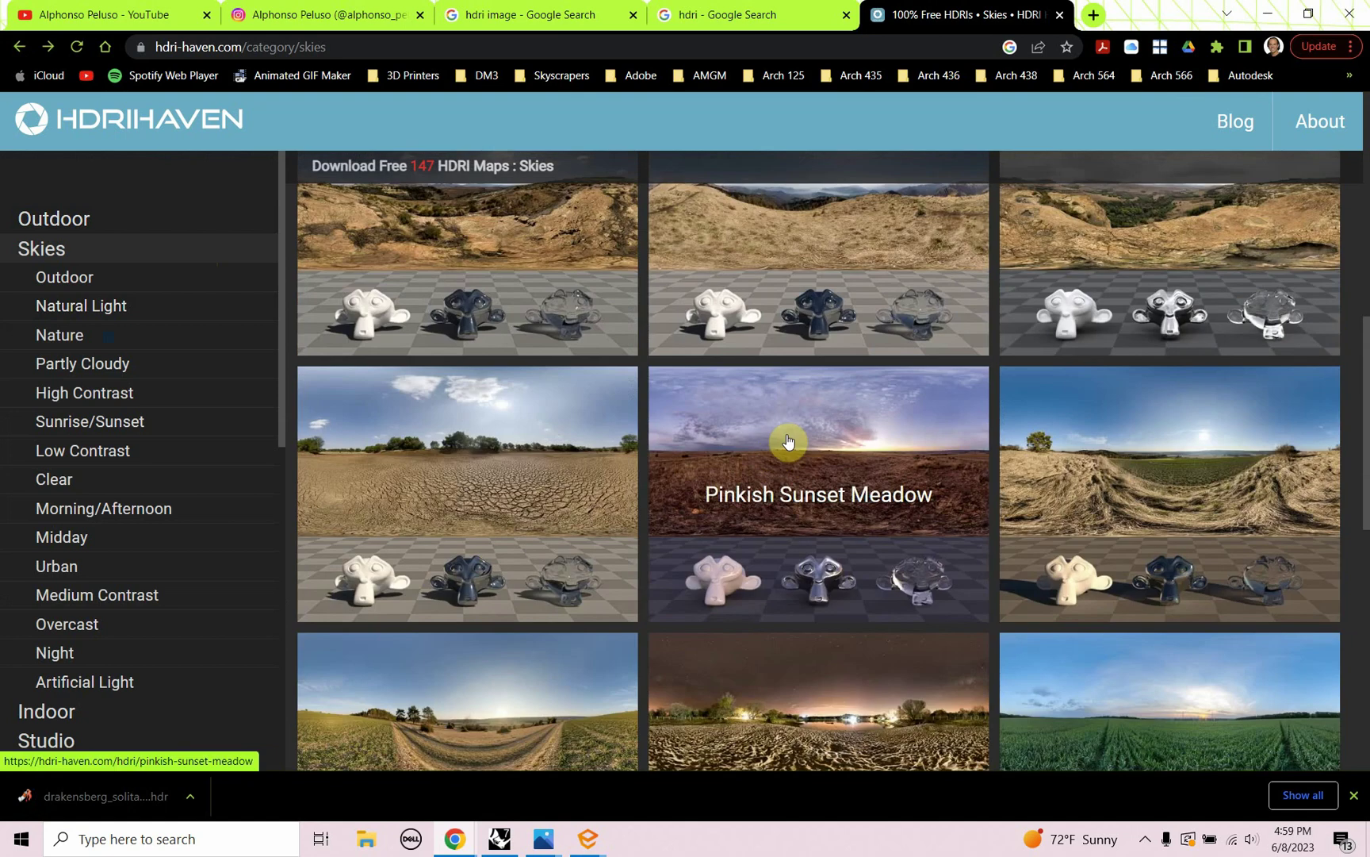
pyautogui.click(787, 440)
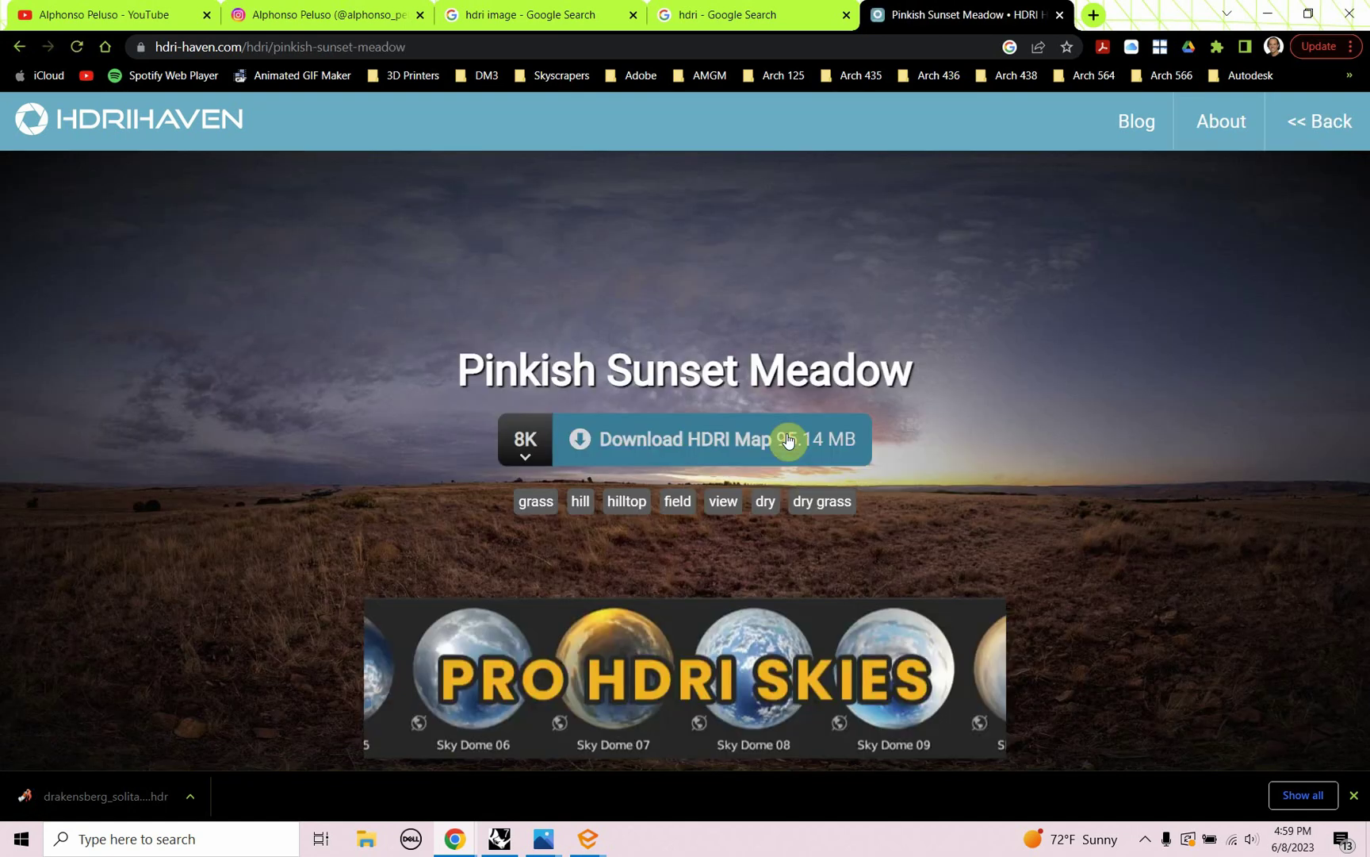
pyautogui.click(525, 444)
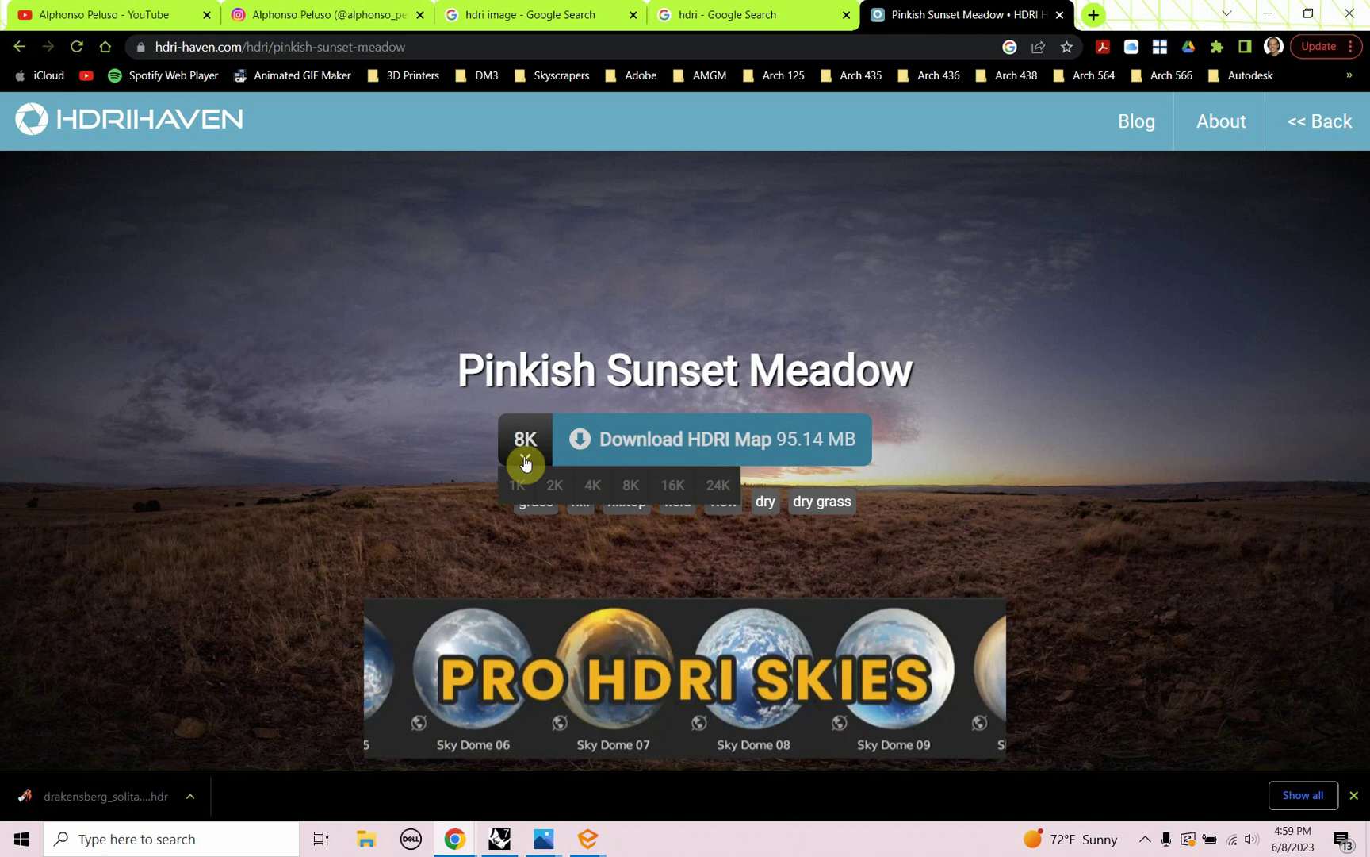
pyautogui.click(521, 486)
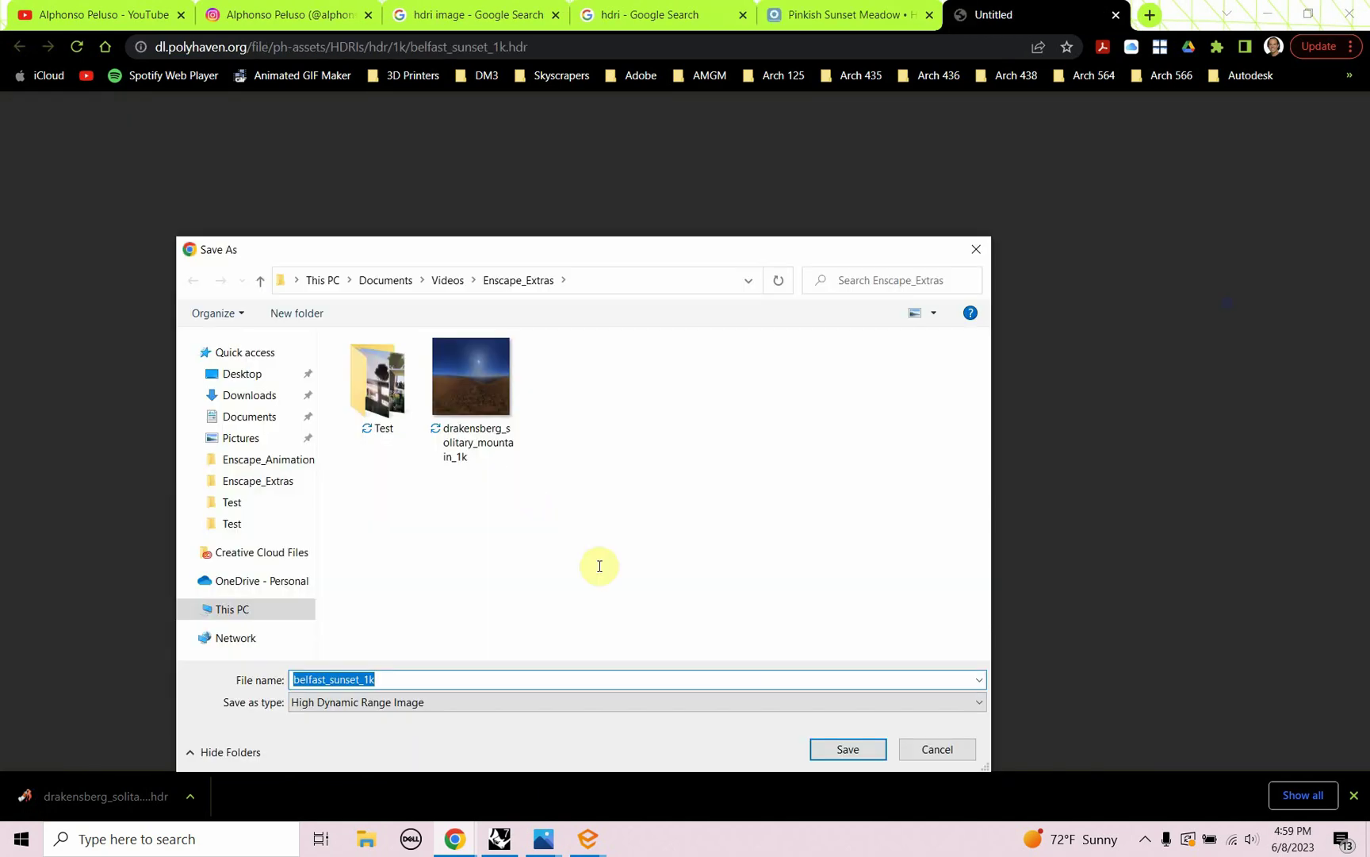
pyautogui.click(847, 754)
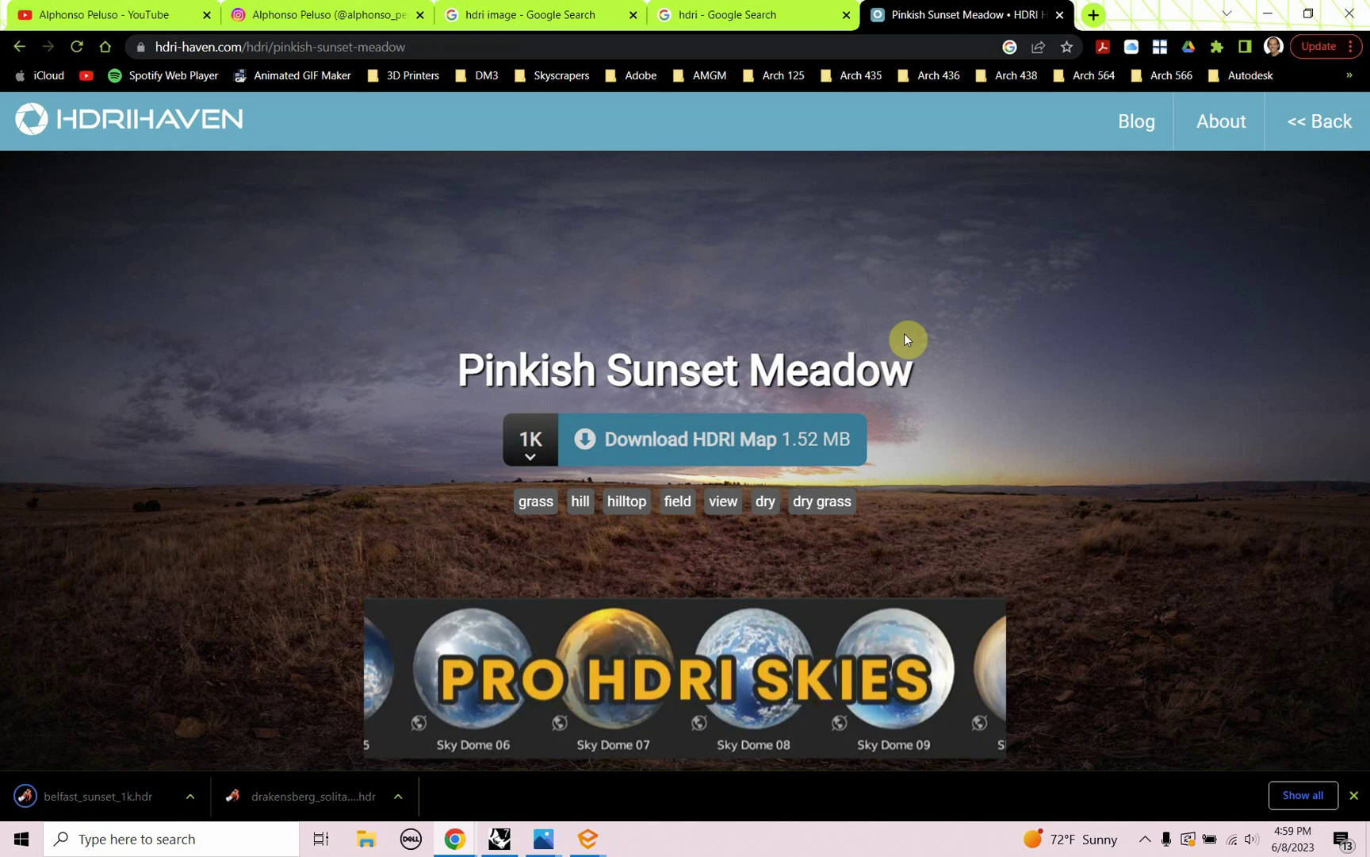
# Switch back to Enscape and review the Main, Image, Atmosphere and Sky visual settings.
pyautogui.hotkey('alt', 'Tab')
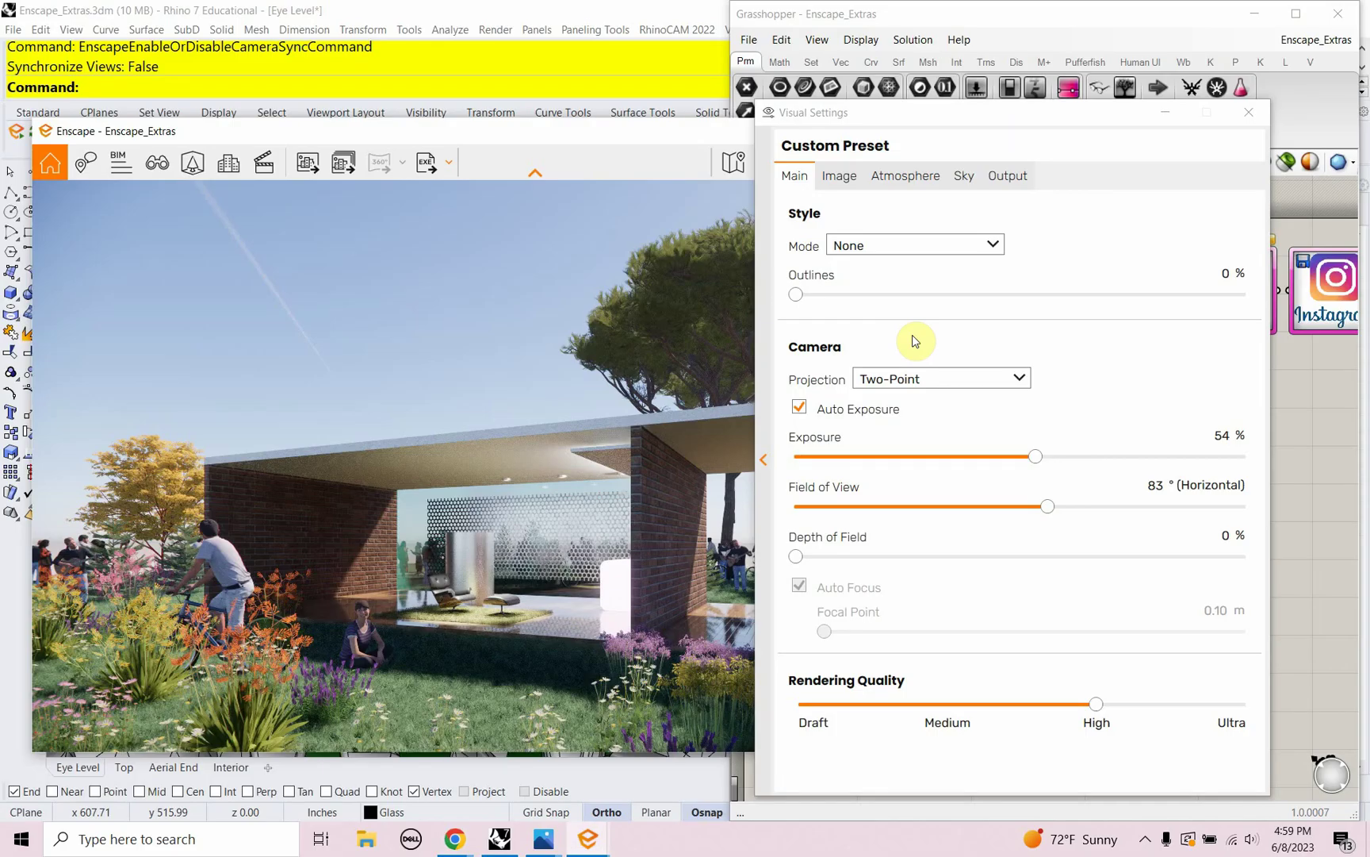
pyautogui.click(963, 176)
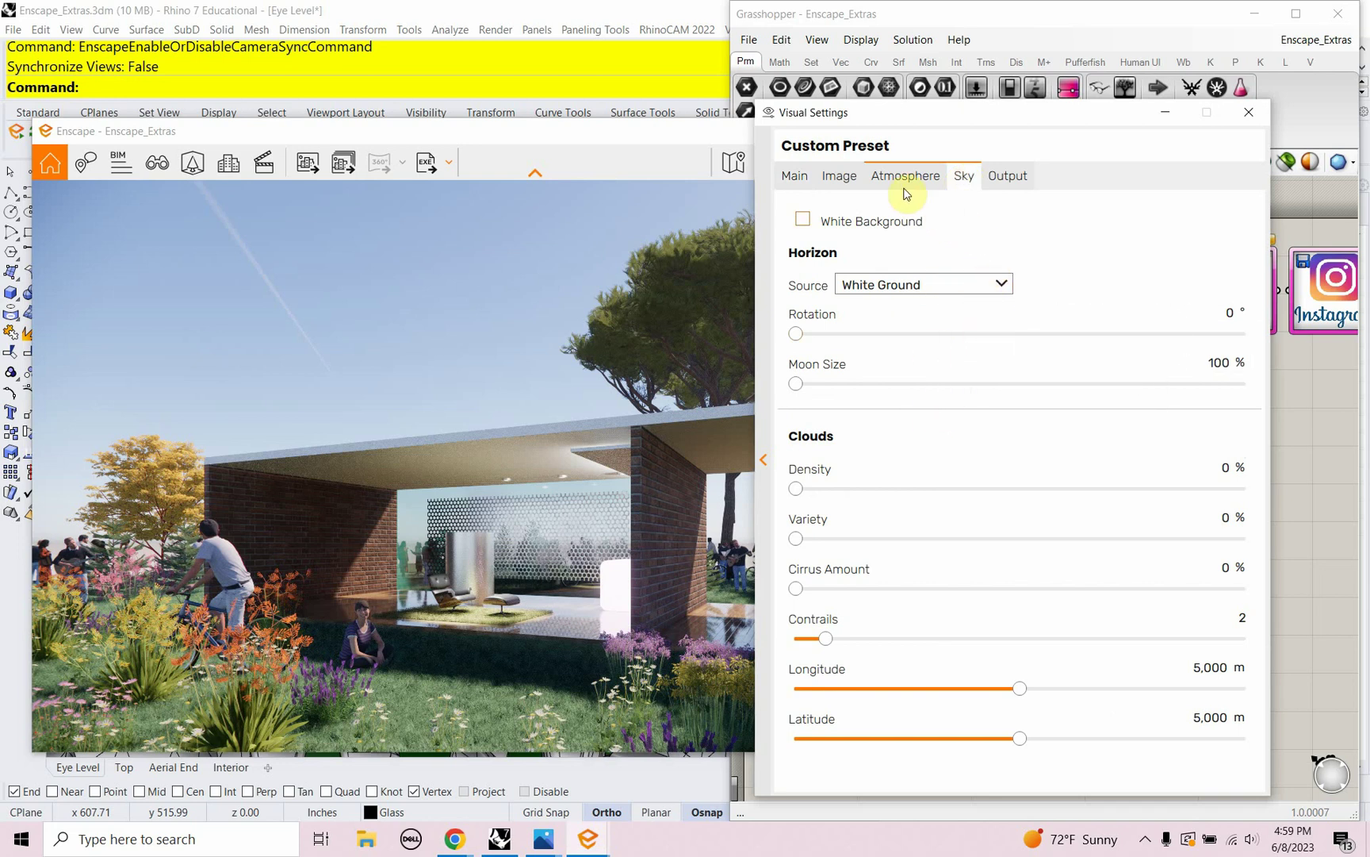
pyautogui.click(796, 178)
pyautogui.click(839, 181)
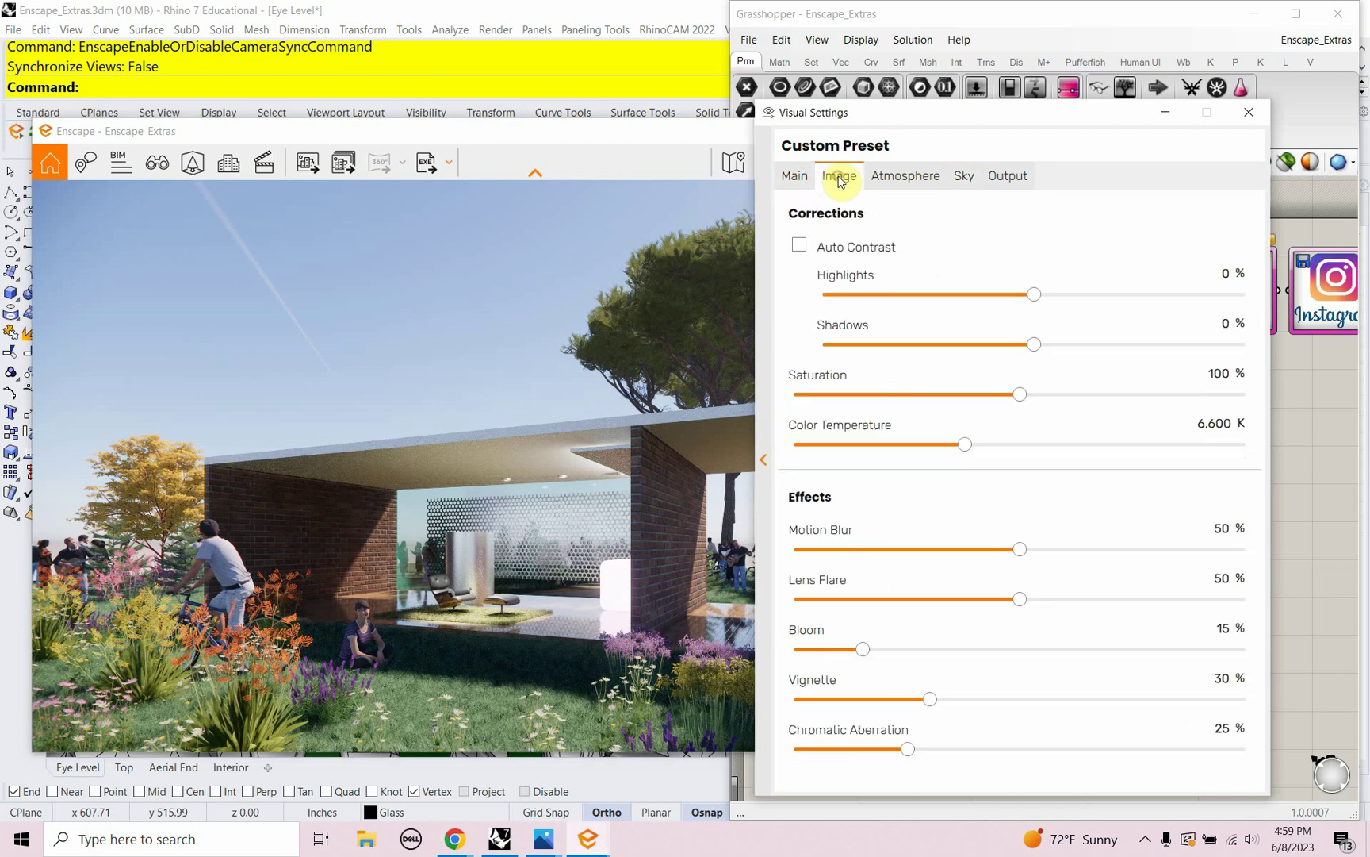
pyautogui.click(925, 177)
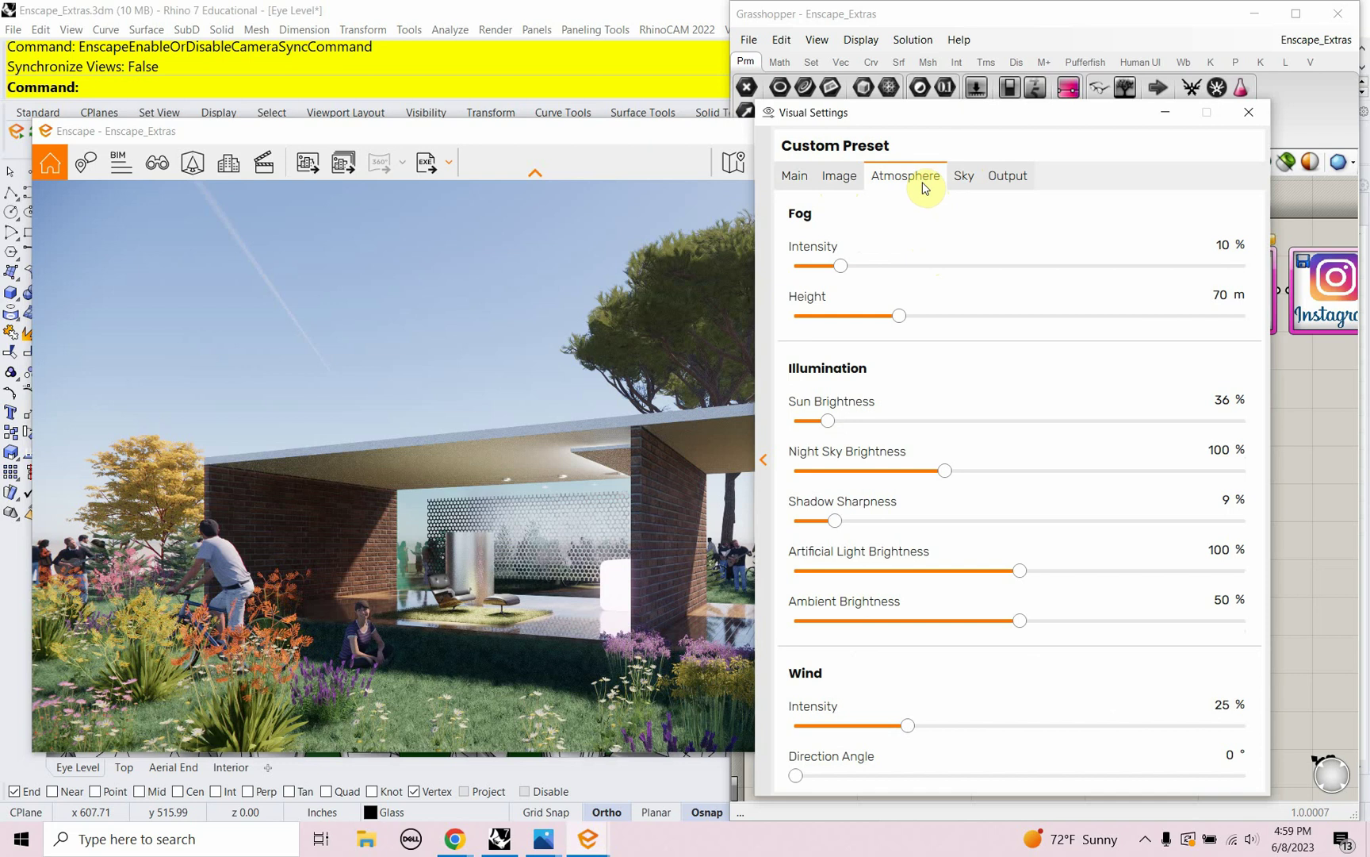
pyautogui.click(966, 178)
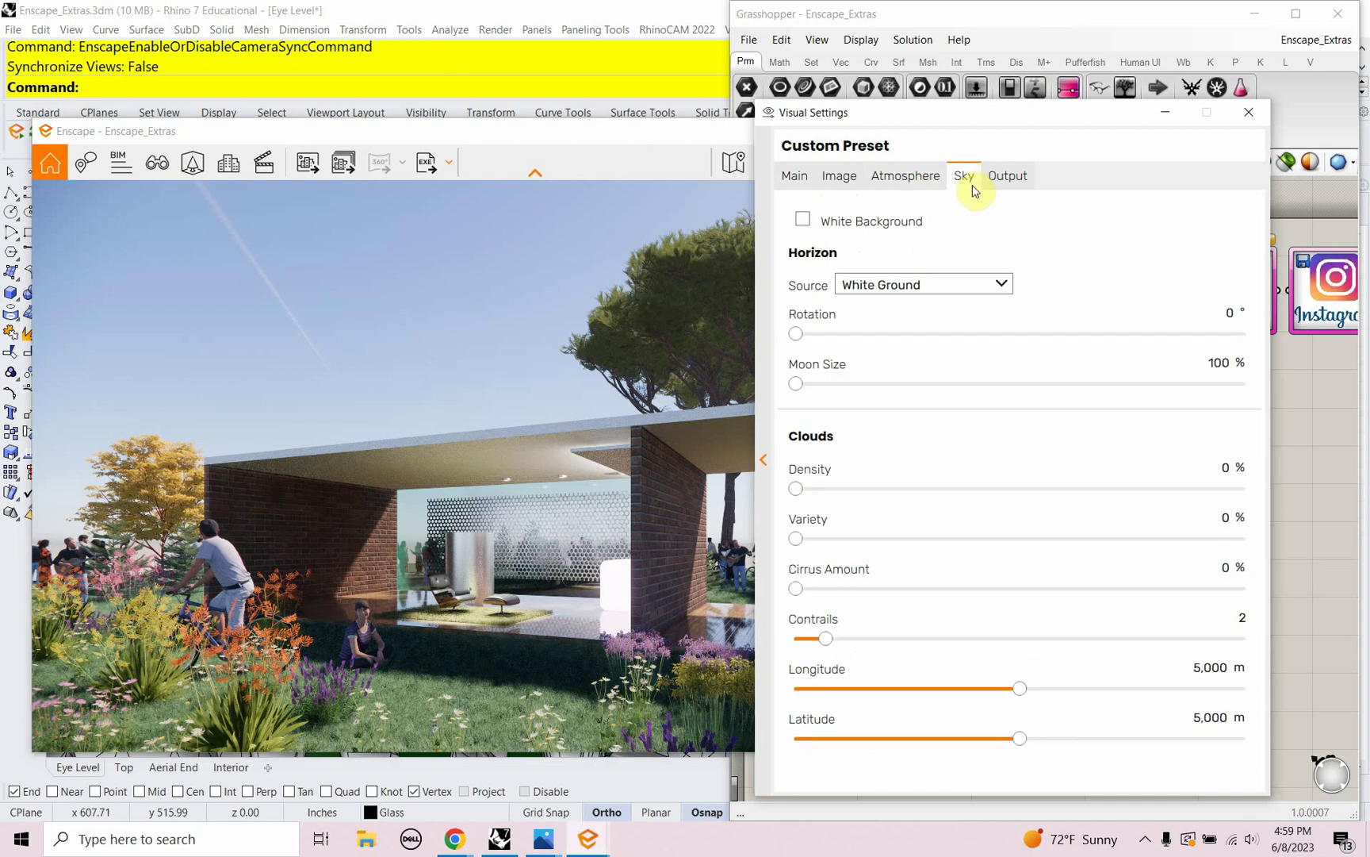
# Set the horizon source to Skybox and load belfast_sunset_1k from the Enscape_Extras folder.
pyautogui.click(1016, 292)
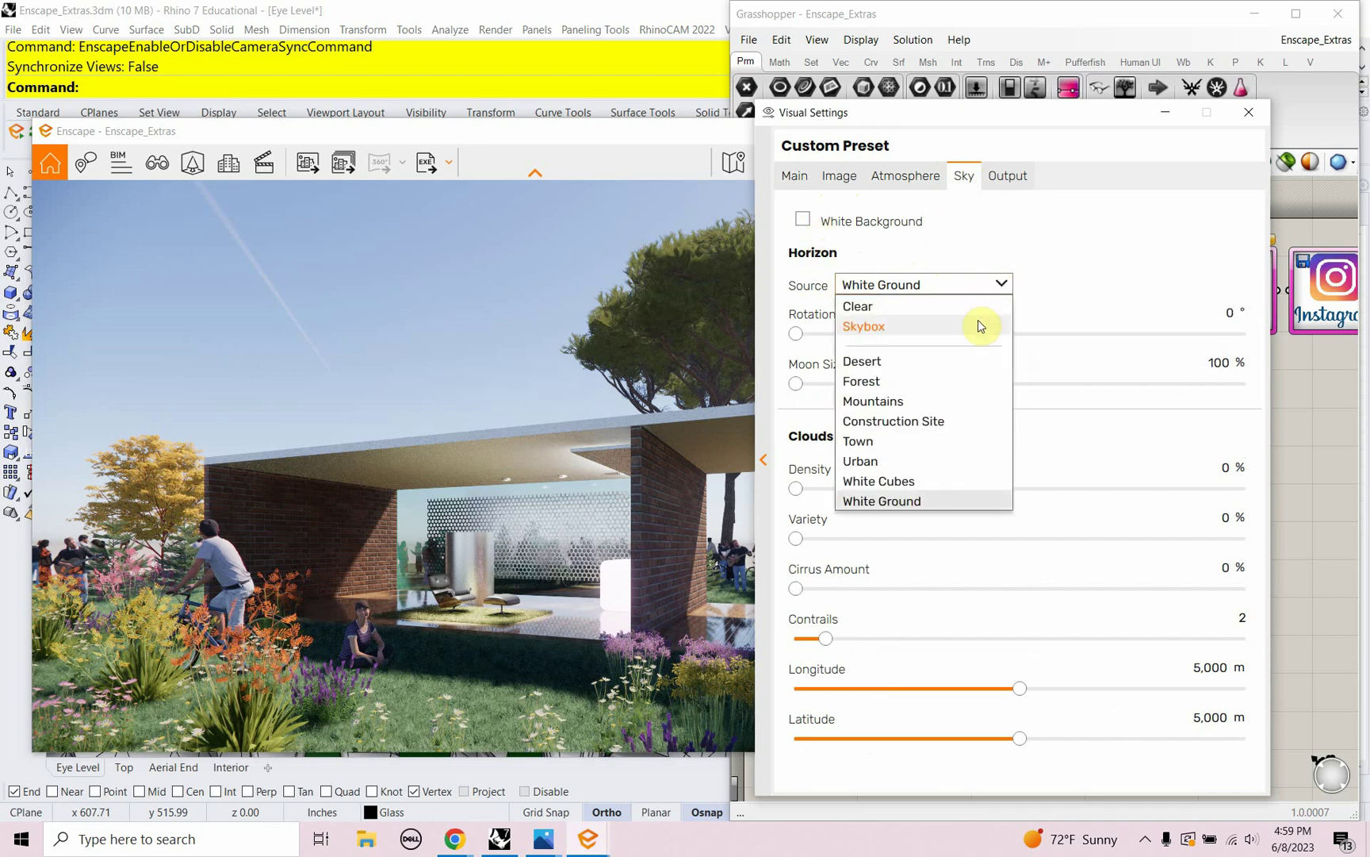
pyautogui.click(978, 322)
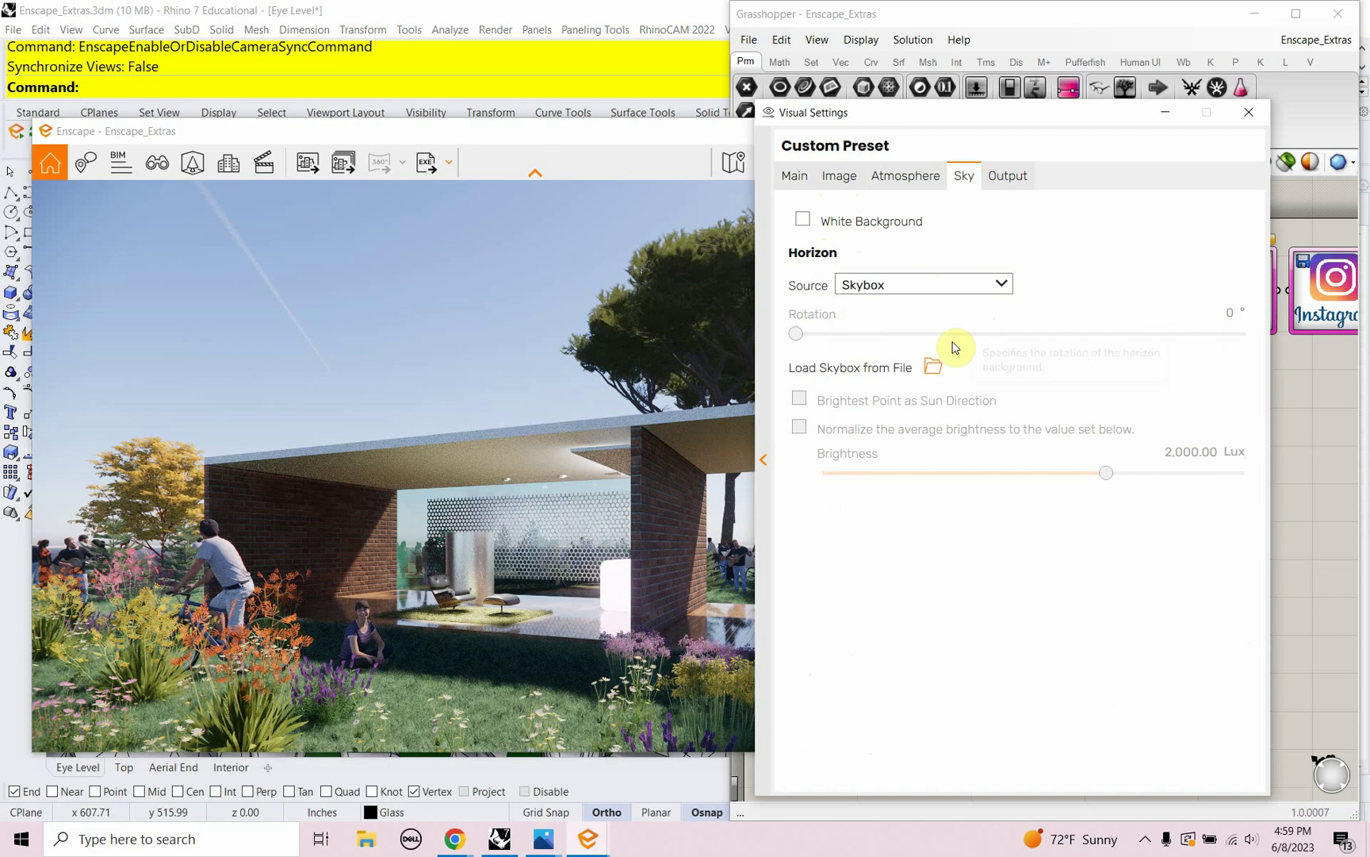
pyautogui.click(933, 366)
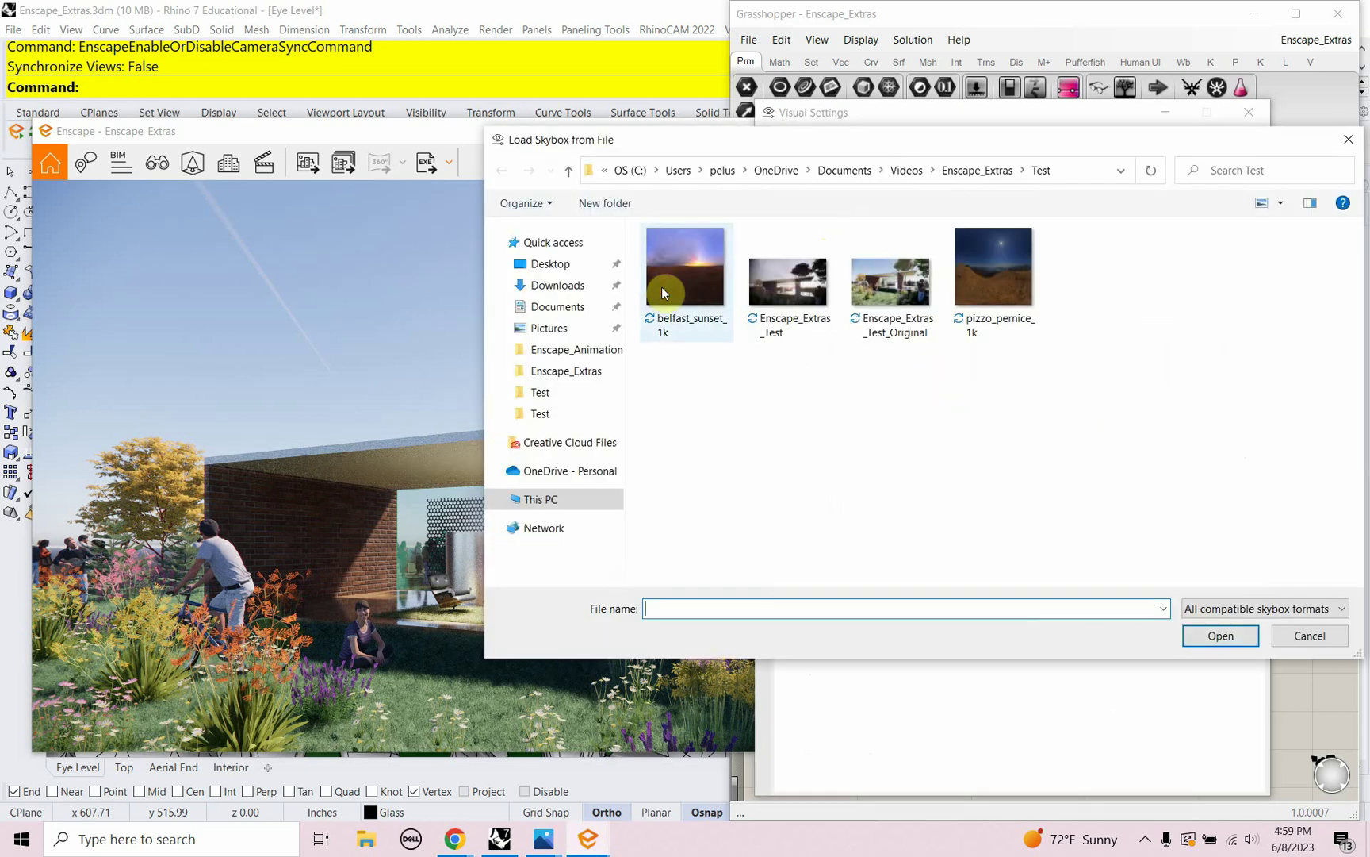
pyautogui.click(685, 270)
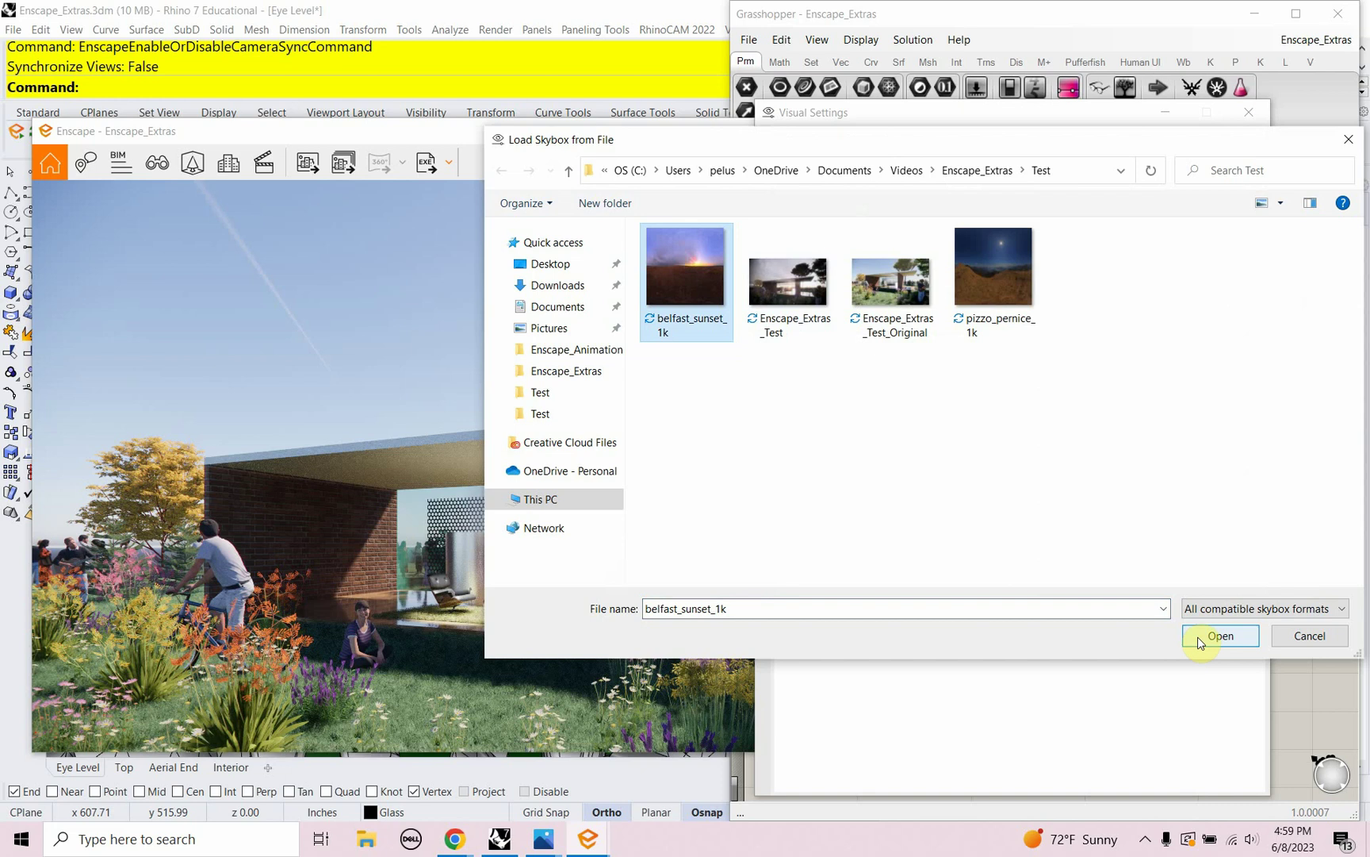
pyautogui.click(964, 169)
pyautogui.click(770, 270)
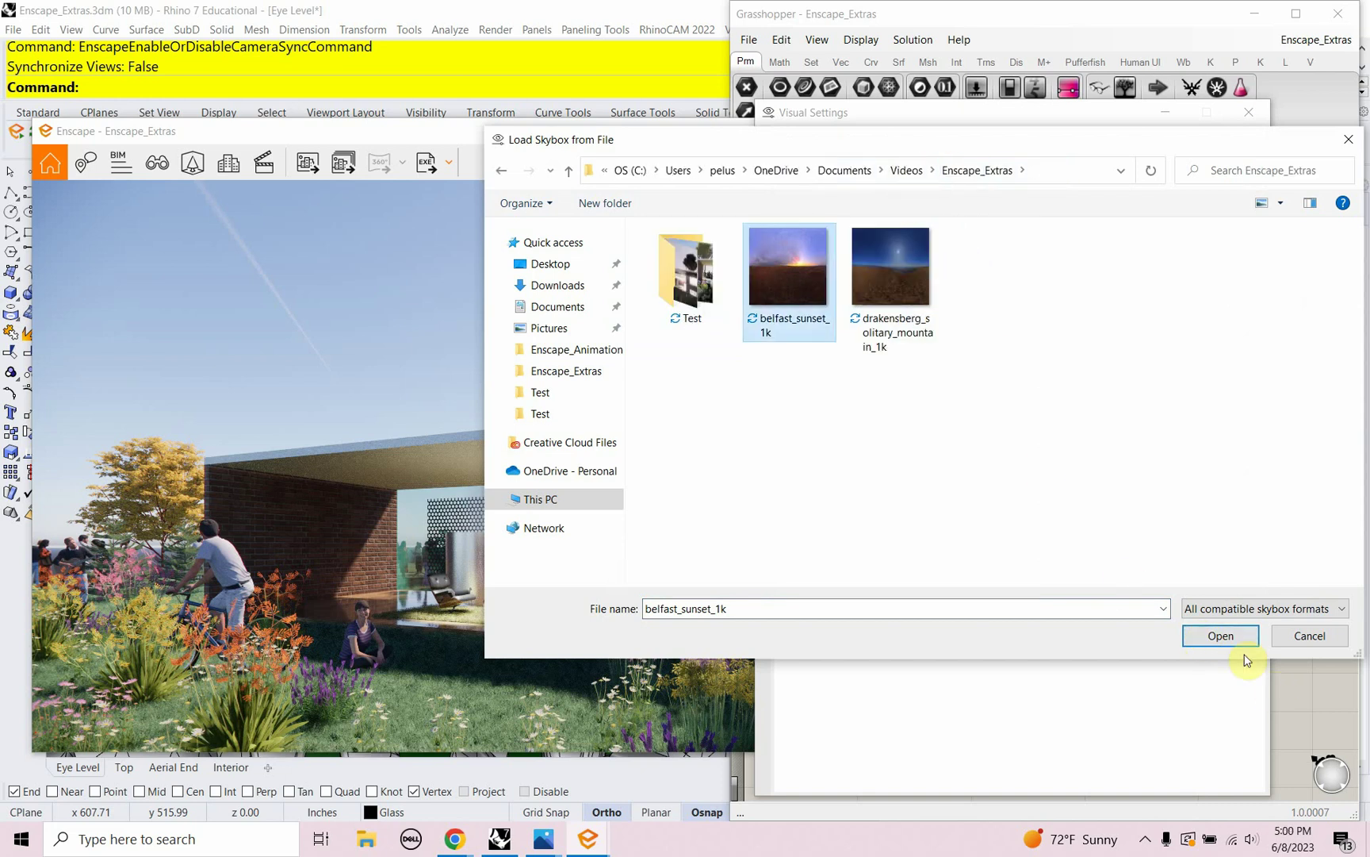
pyautogui.click(1220, 635)
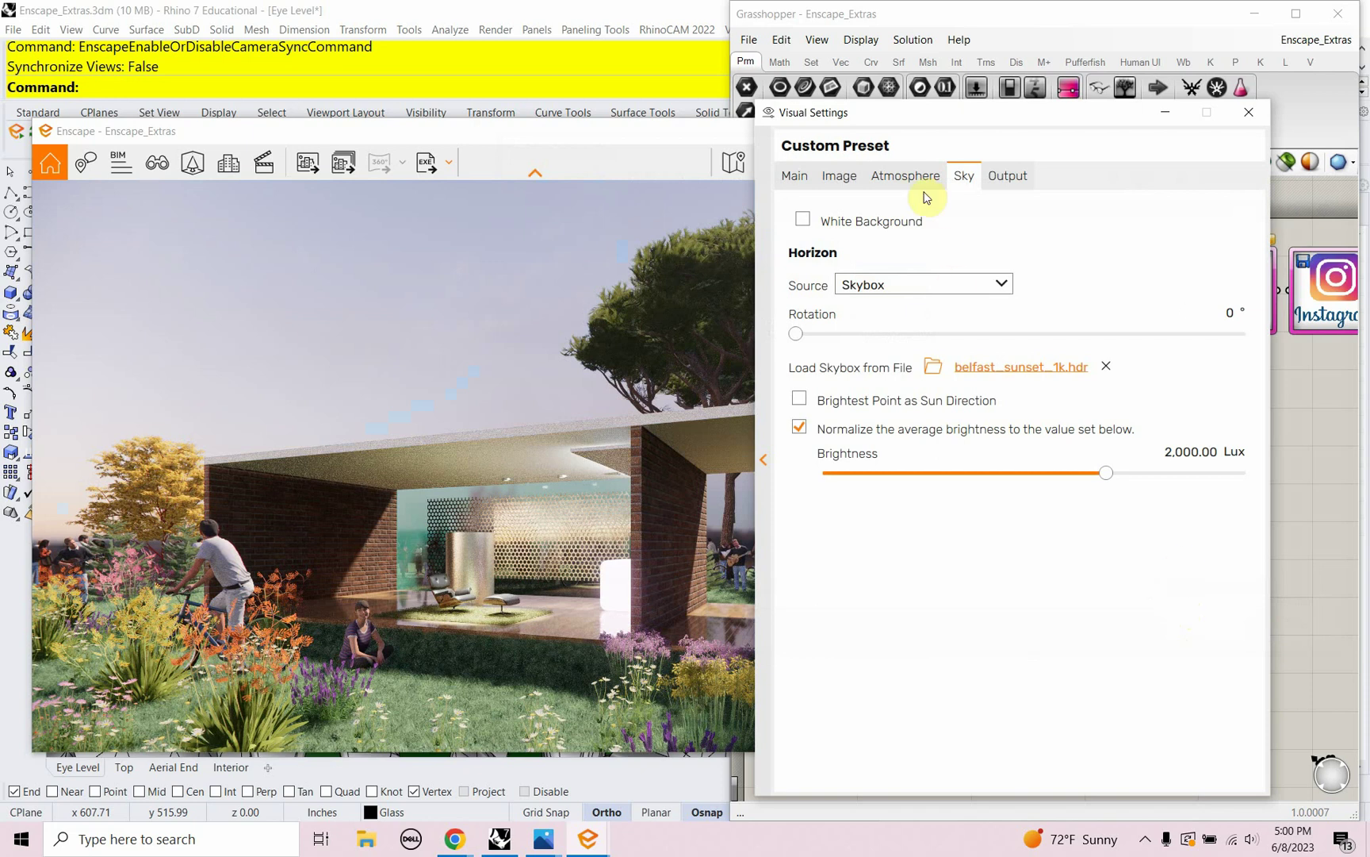
# Move the Visual Settings window off the render view and swap the skybox for drakensberg_solitary_mountain_1k.
pyautogui.moveTo(895, 120); pyautogui.dragTo(1016, 134)
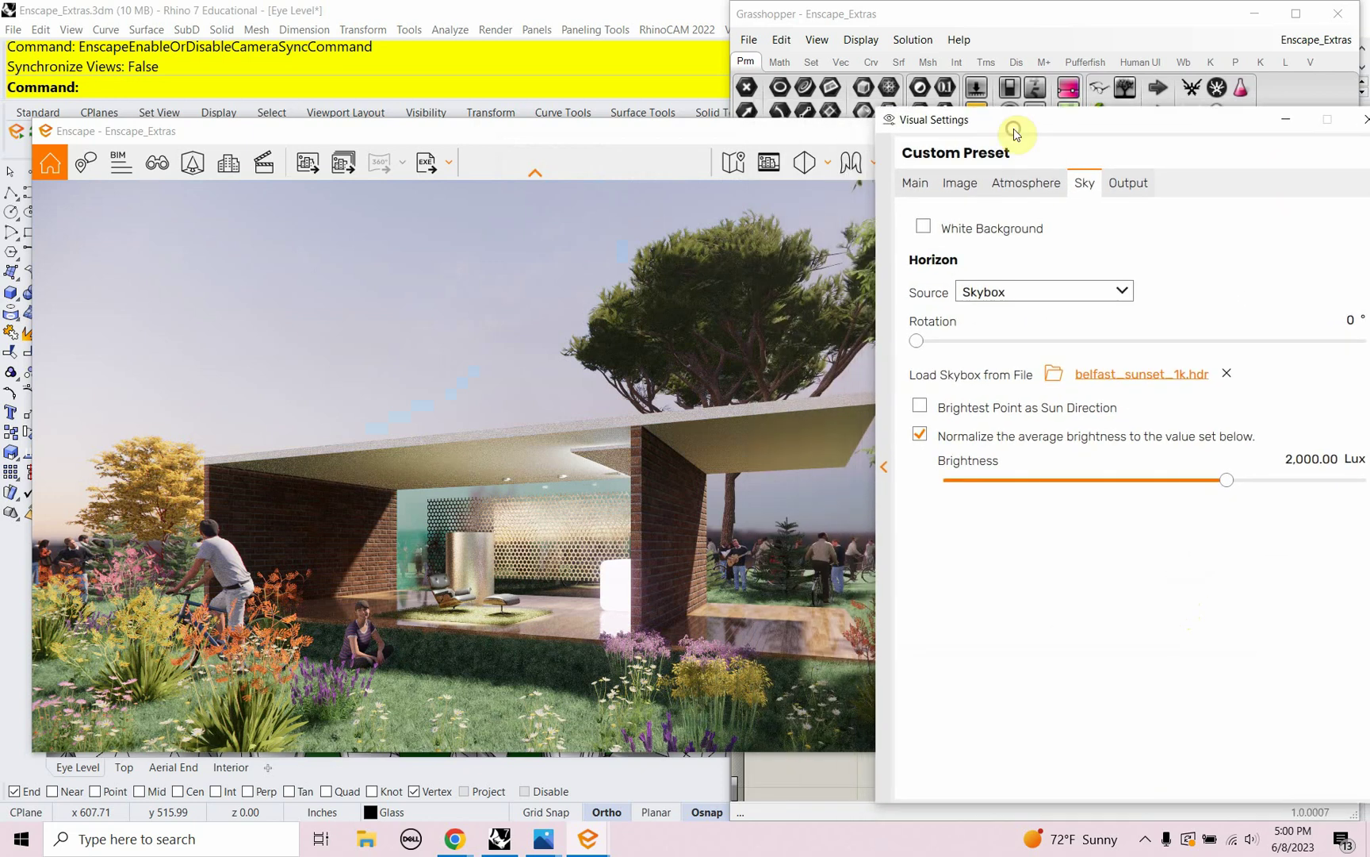
pyautogui.click(544, 495)
pyautogui.click(1130, 384)
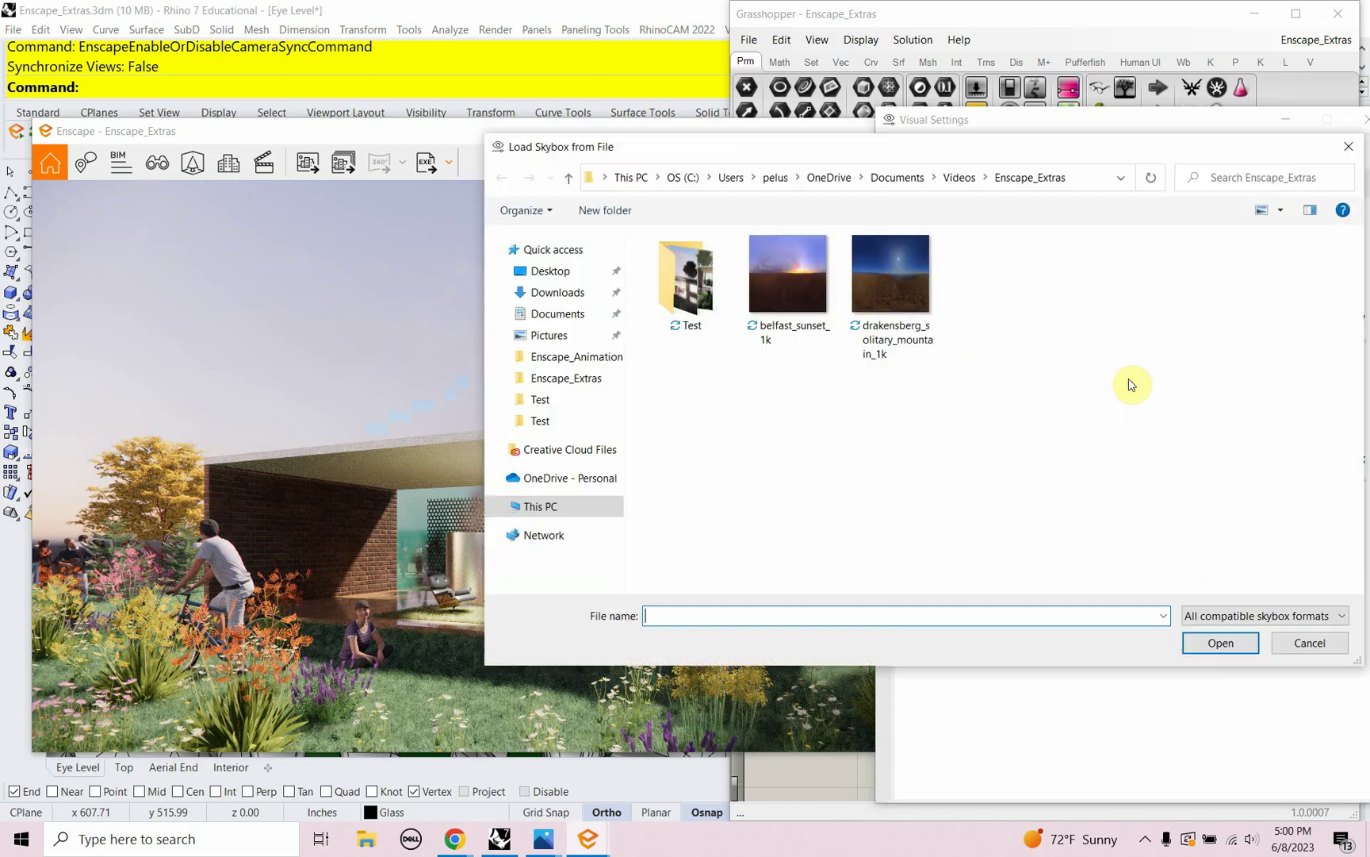
pyautogui.click(905, 306)
pyautogui.click(1217, 643)
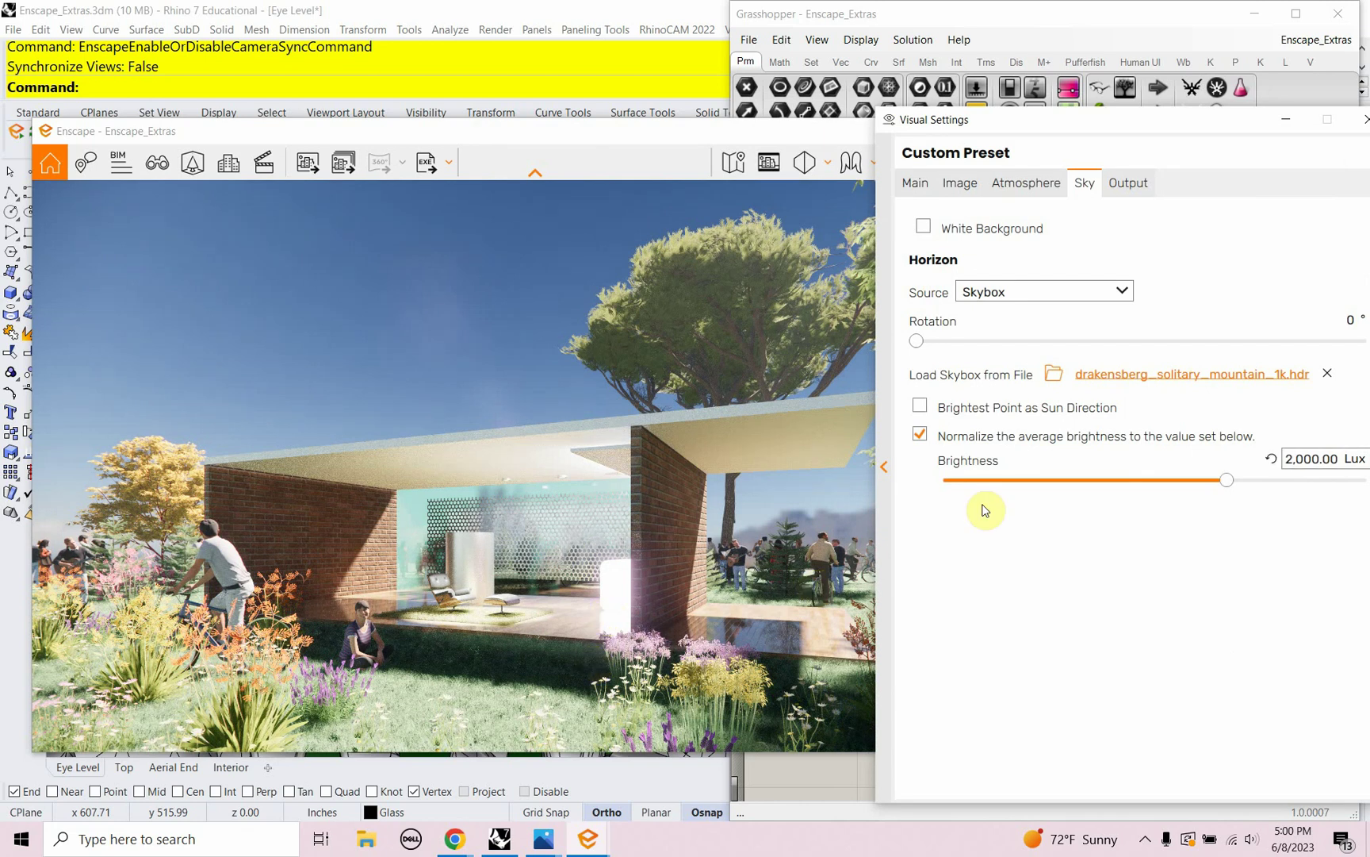
# Load belfast_sunset_1k as the skybox again in place of the drakensberg map.
pyautogui.click(1193, 374)
pyautogui.click(785, 293)
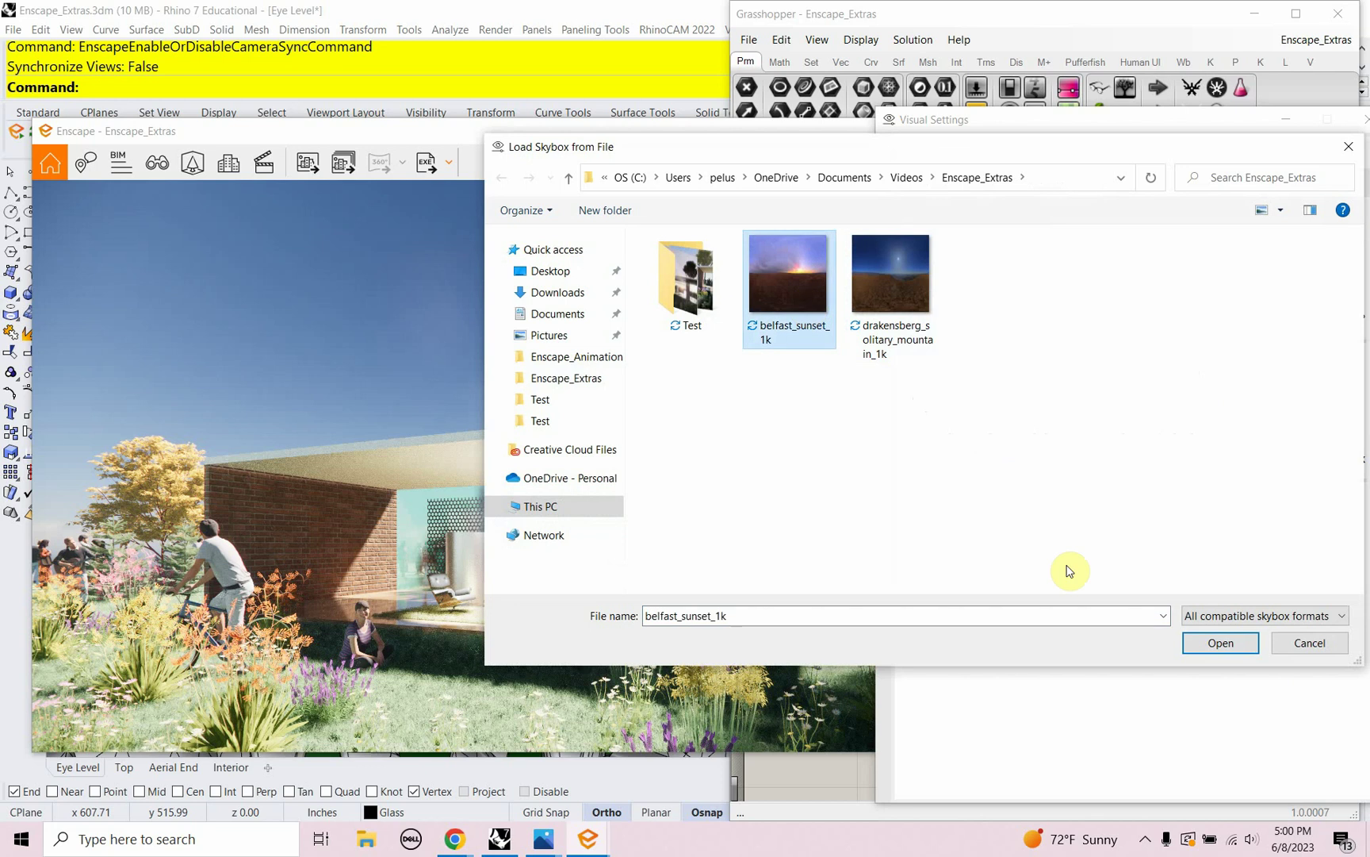
pyautogui.click(1219, 643)
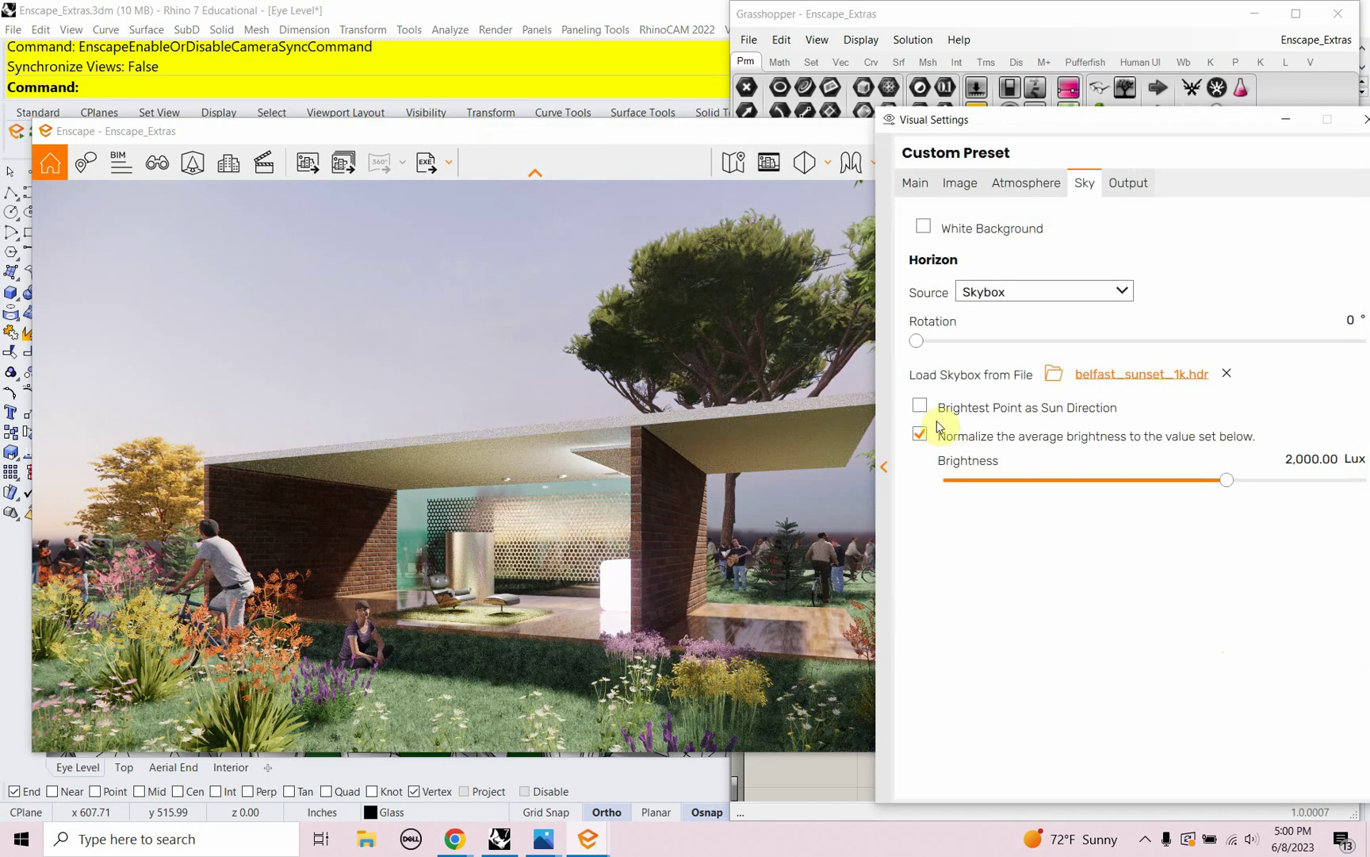
# Use the skybox's brightest point as the sun direction and rotate the skybox to 115°.
pyautogui.moveTo(1086, 411)
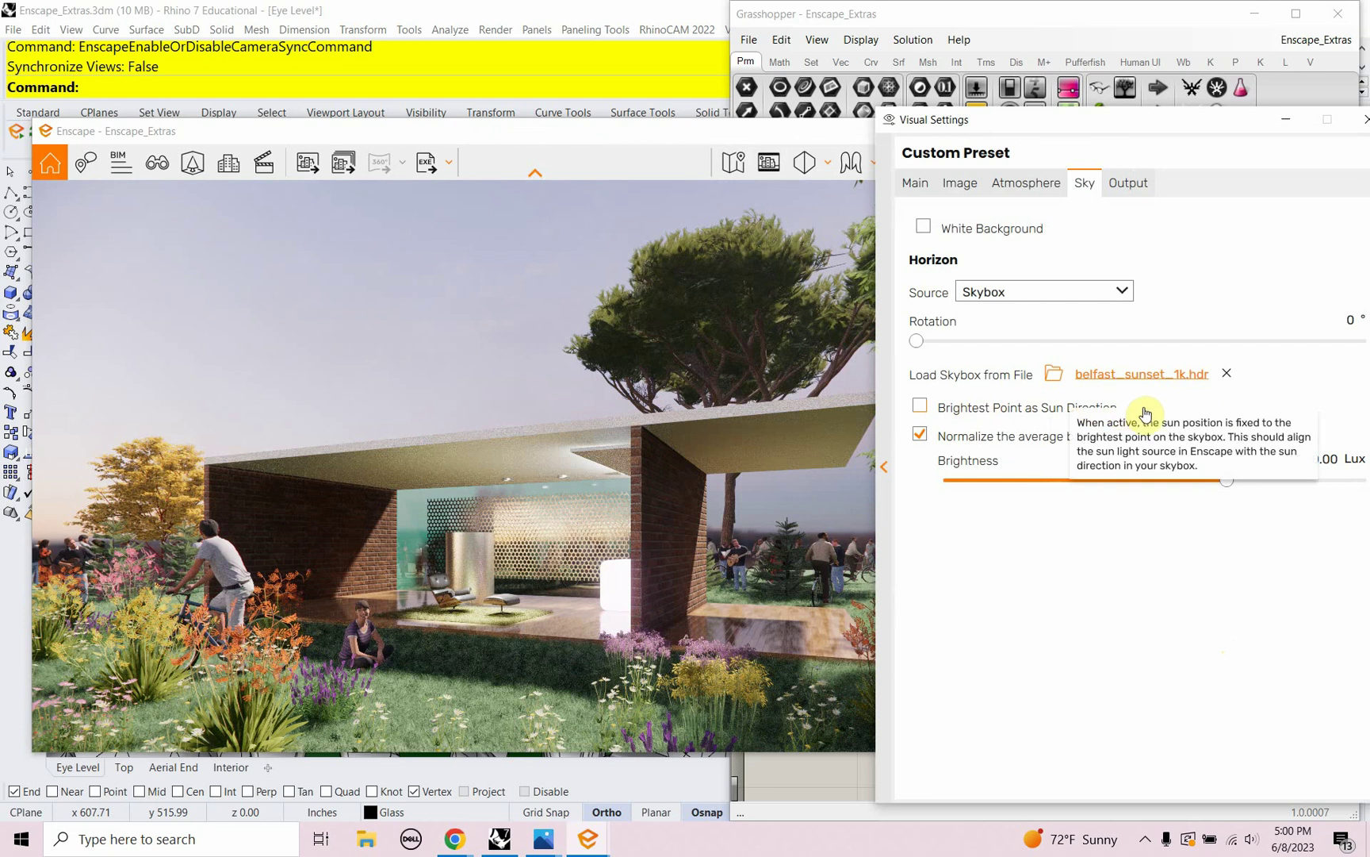
pyautogui.click(920, 406)
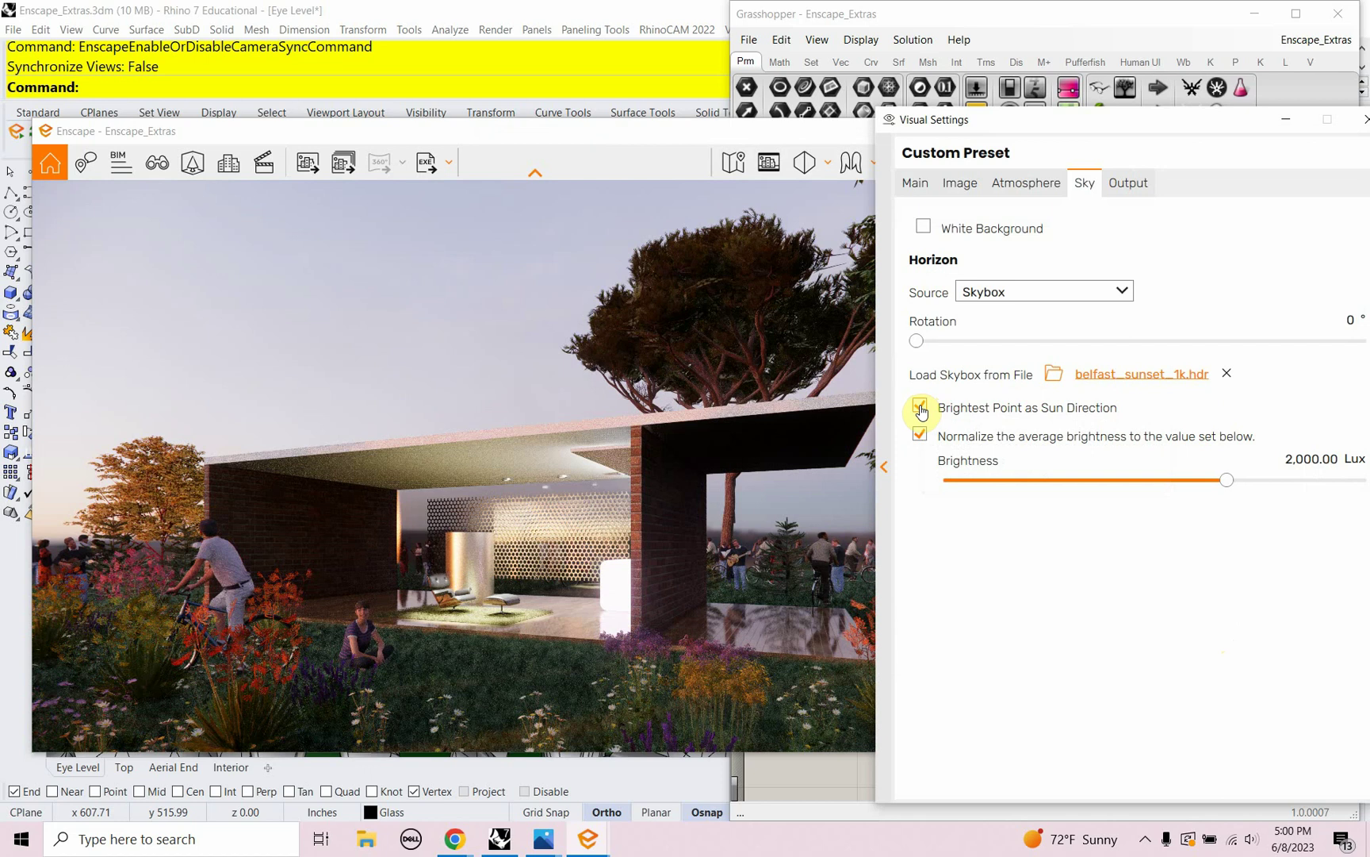
pyautogui.moveTo(916, 341); pyautogui.dragTo(1064, 310)
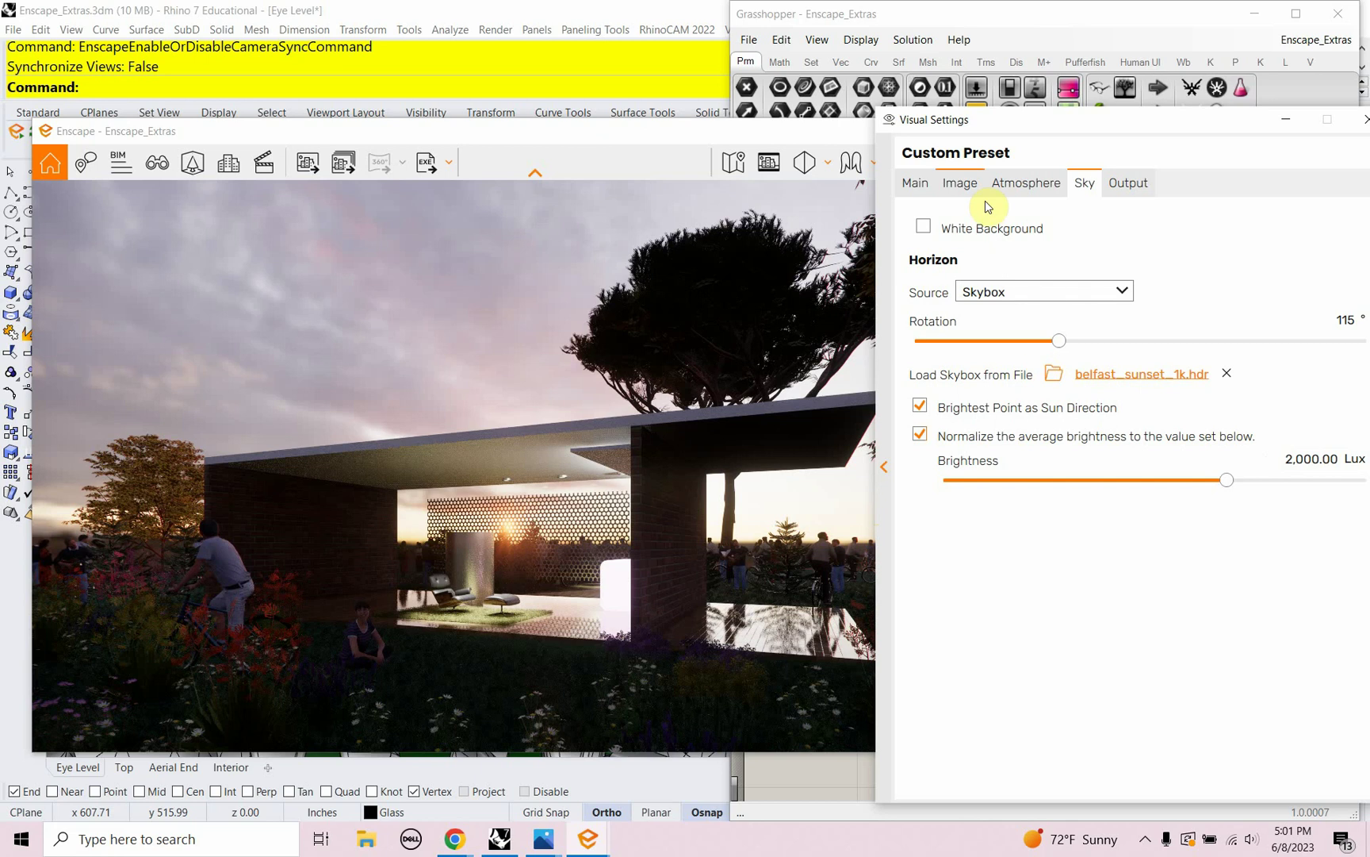
# Set the image corrections to -81% highlights and -100% shadows.
pyautogui.click(960, 189)
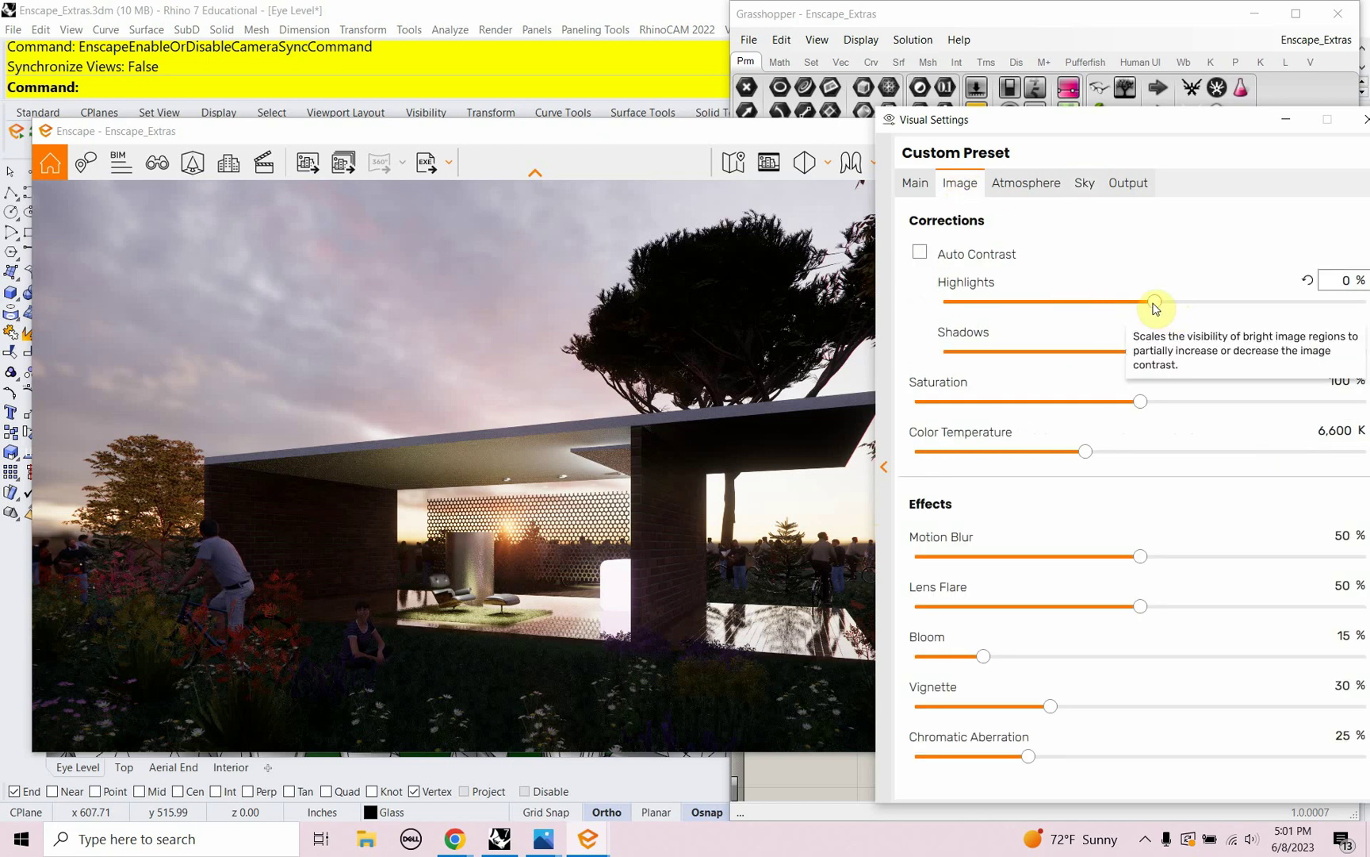
pyautogui.moveTo(1155, 307); pyautogui.dragTo(985, 292)
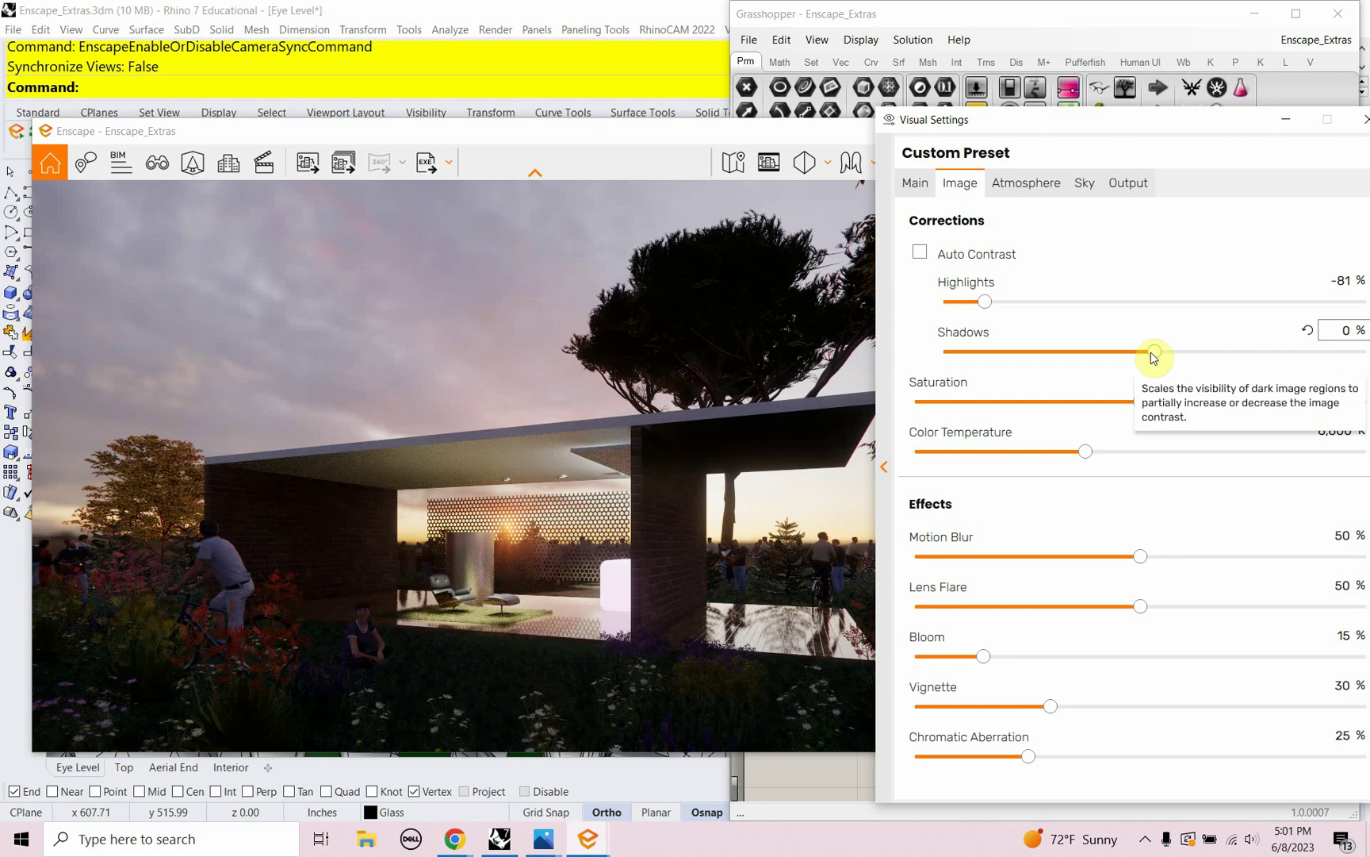
pyautogui.moveTo(1152, 353); pyautogui.dragTo(1363, 404)
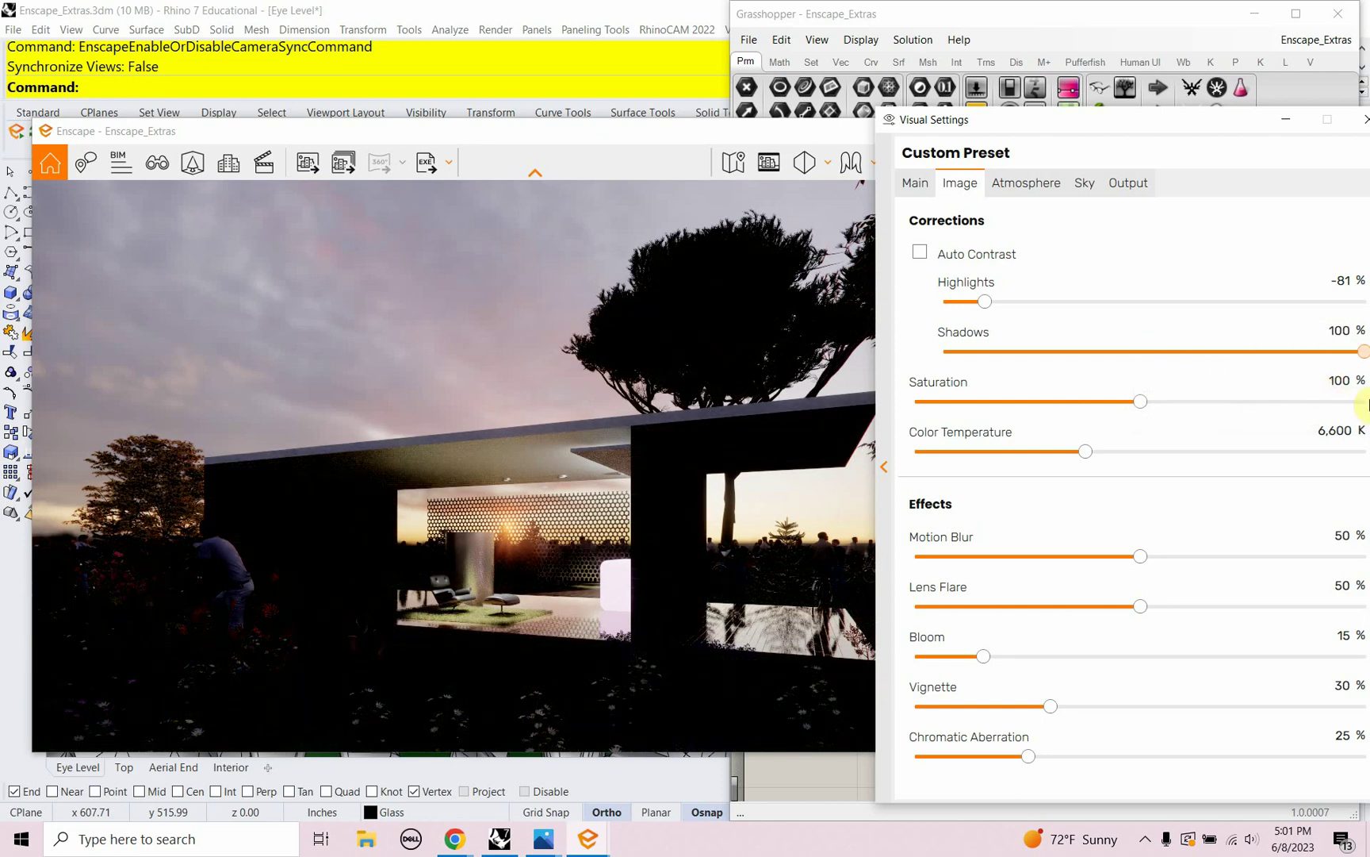
pyautogui.moveTo(993, 369); pyautogui.dragTo(920, 364)
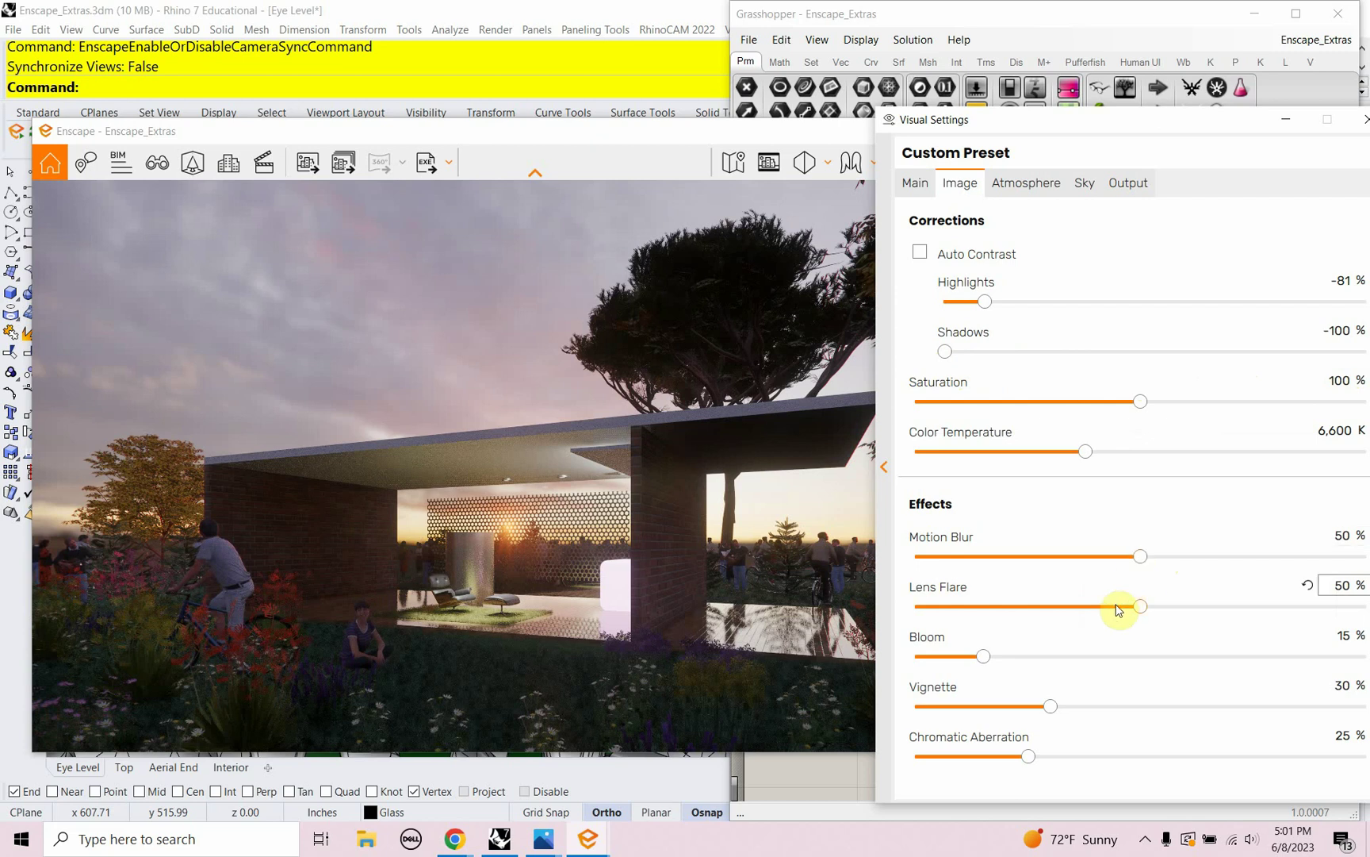
# Raise the lens flare to 100% and set the skybox rotation to 118°.
pyautogui.moveTo(1140, 608); pyautogui.dragTo(1365, 641)
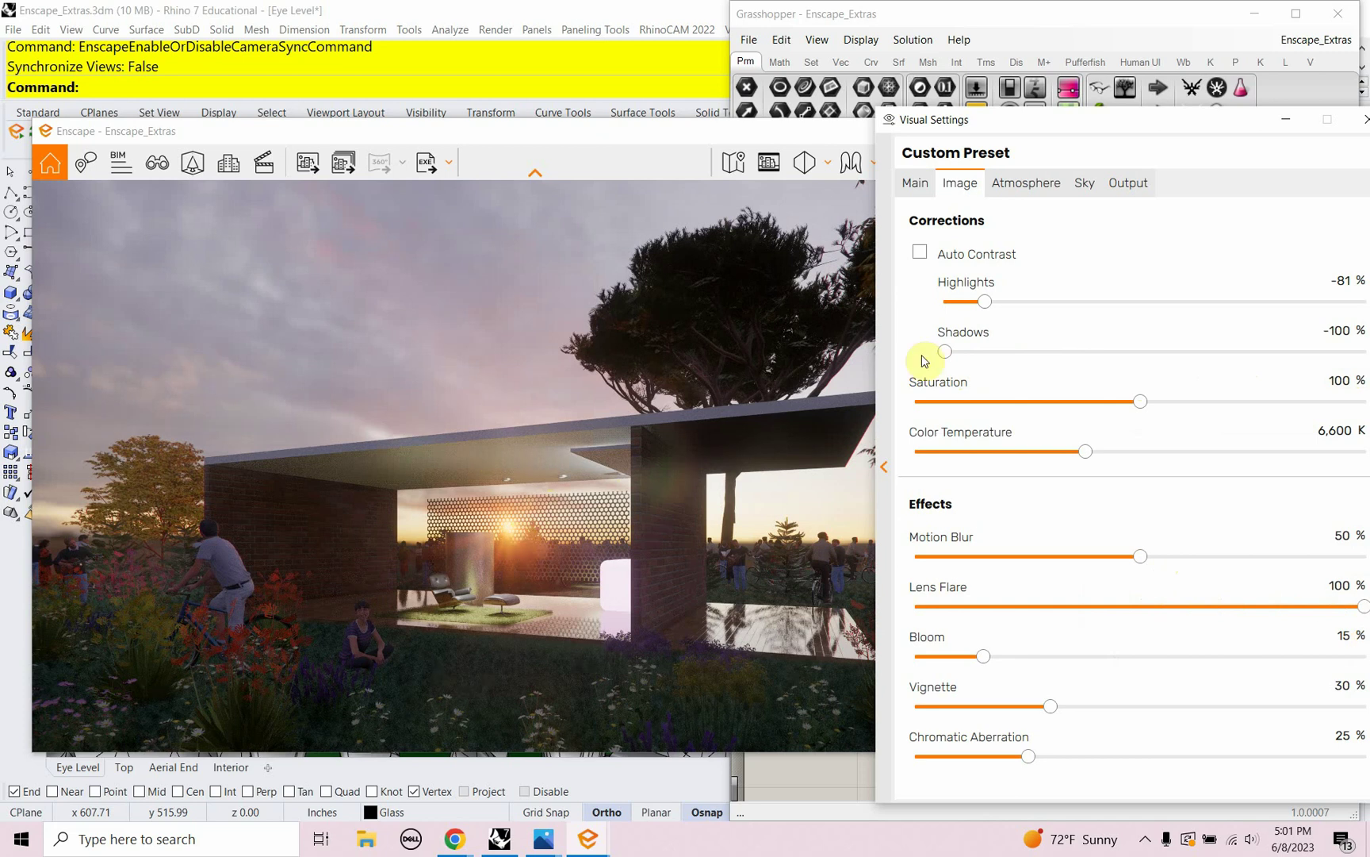
pyautogui.click(1078, 183)
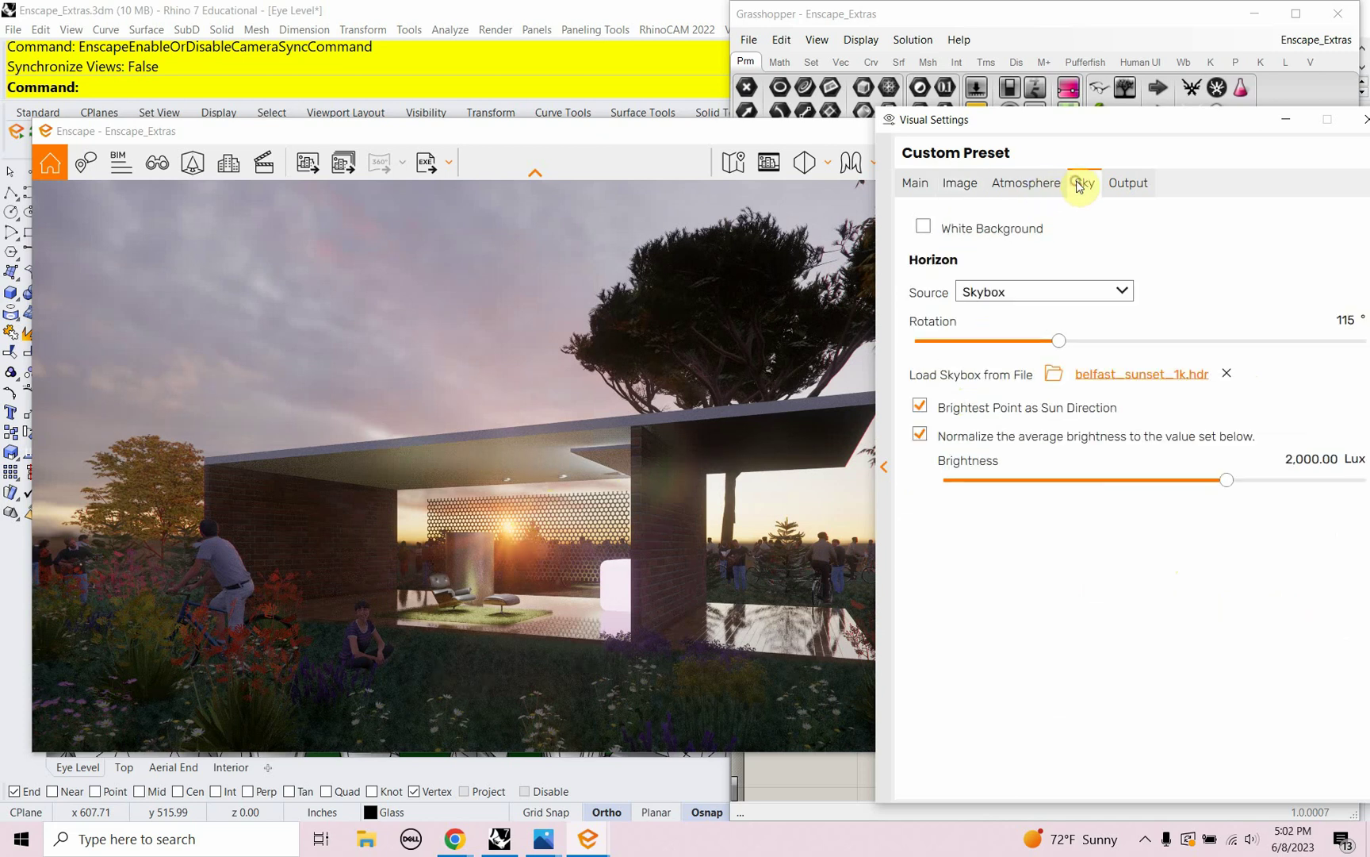
pyautogui.moveTo(1064, 355); pyautogui.dragTo(1071, 324)
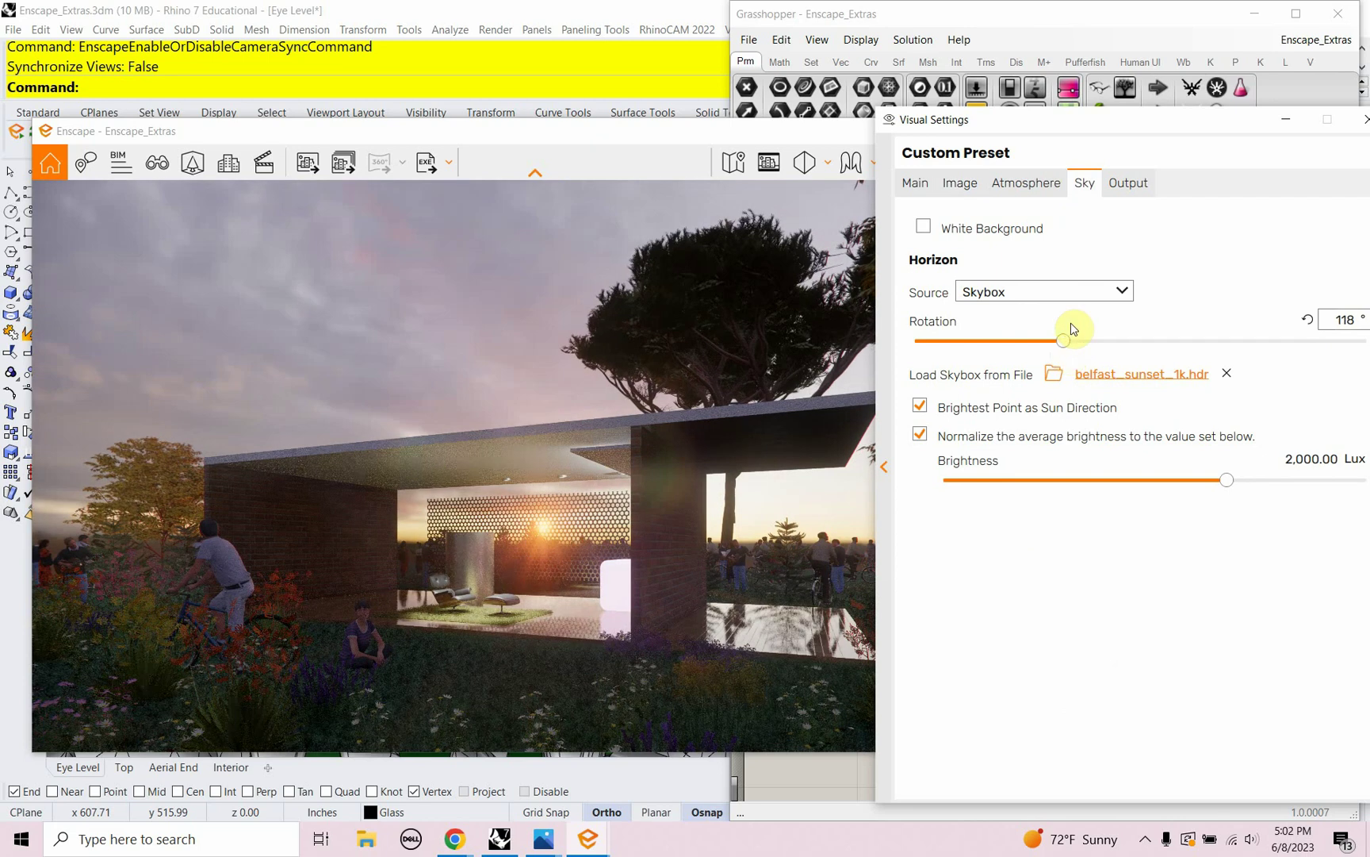
# Increase the bloom effect of the image to 86%.
pyautogui.click(962, 190)
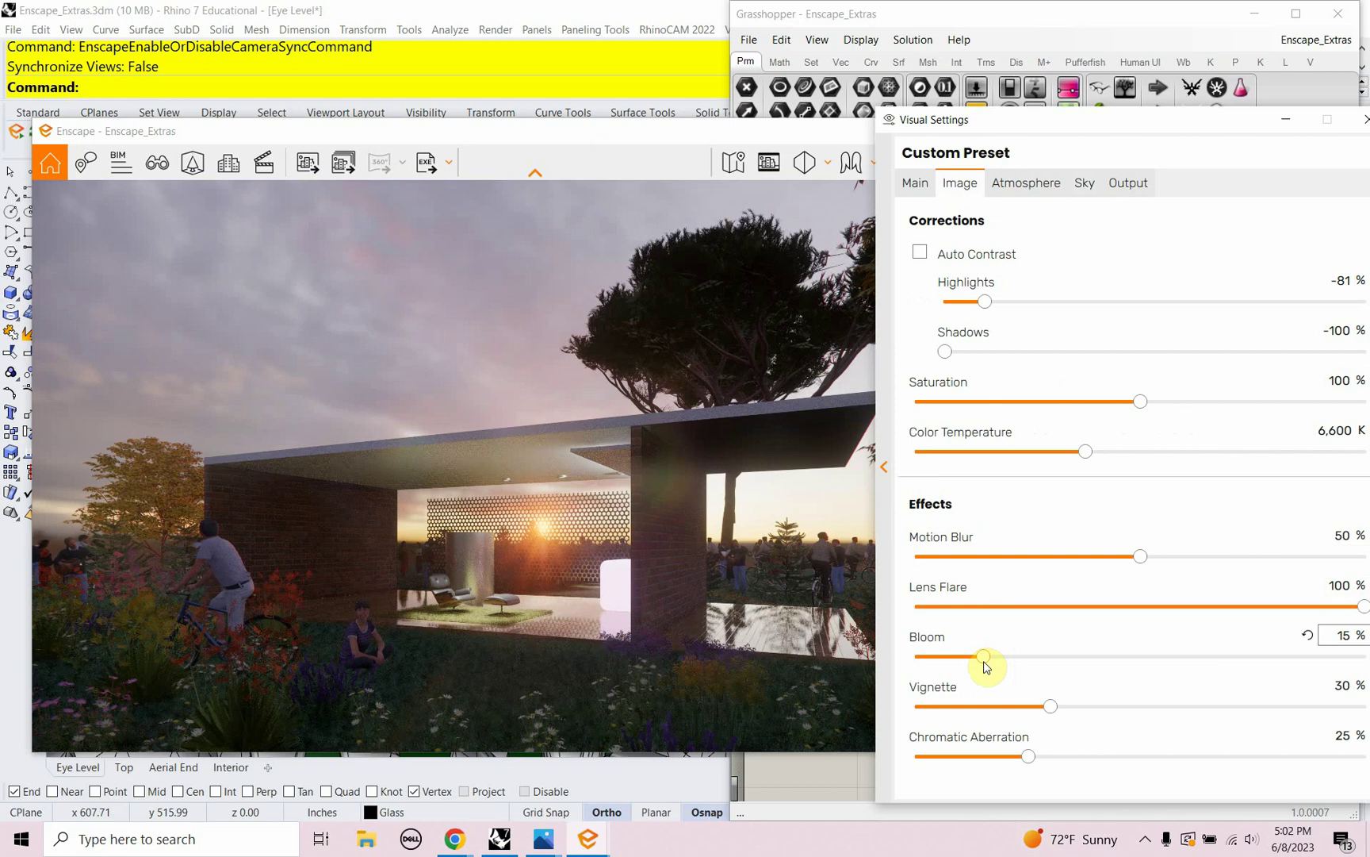
pyautogui.moveTo(986, 663); pyautogui.dragTo(1300, 709)
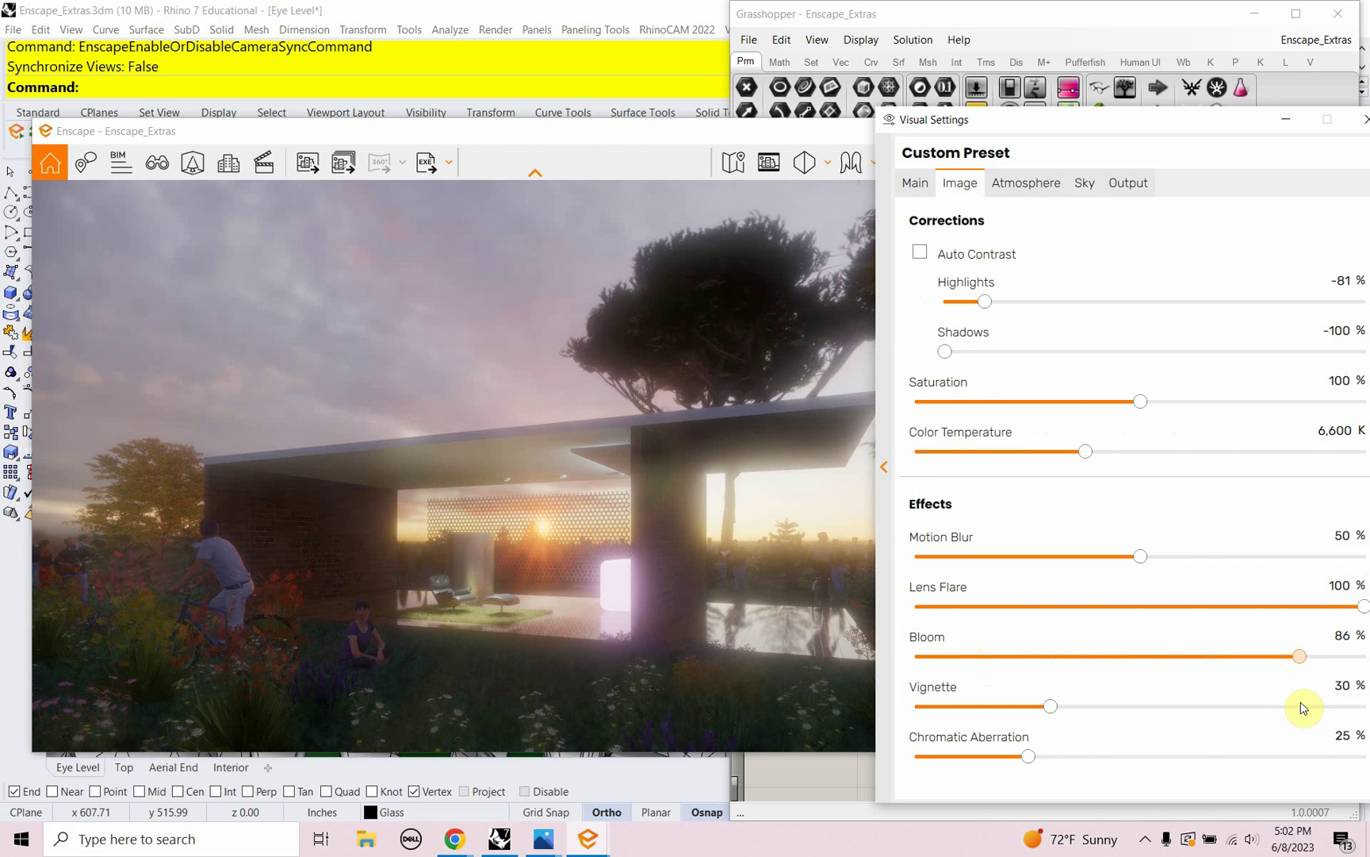
pyautogui.moveTo(1302, 705); pyautogui.dragTo(1302, 706)
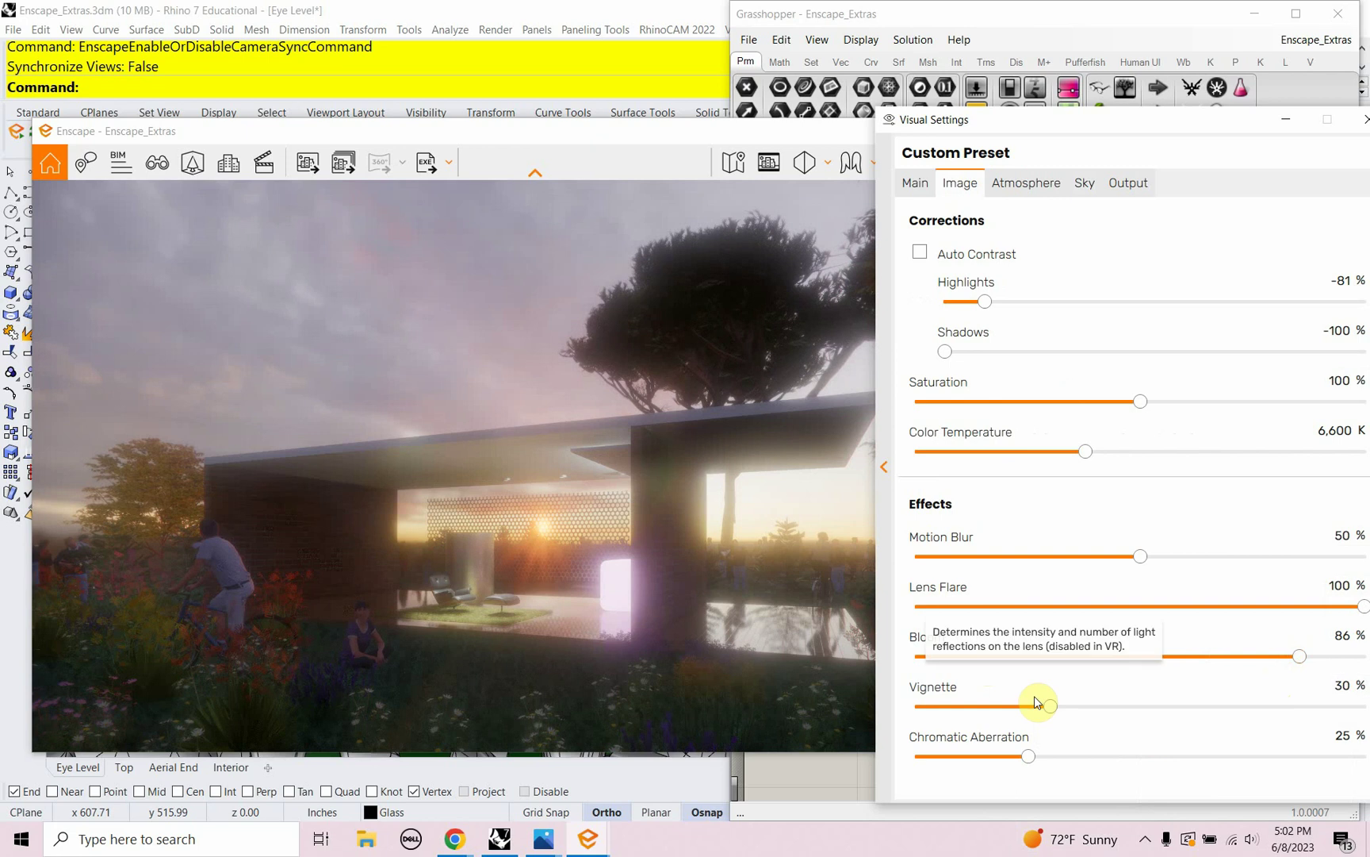
# Reposition the Enscape render window, then set the vignette to 84% and the chromatic aberration to 62%.
pyautogui.moveTo(496, 134); pyautogui.dragTo(474, 143)
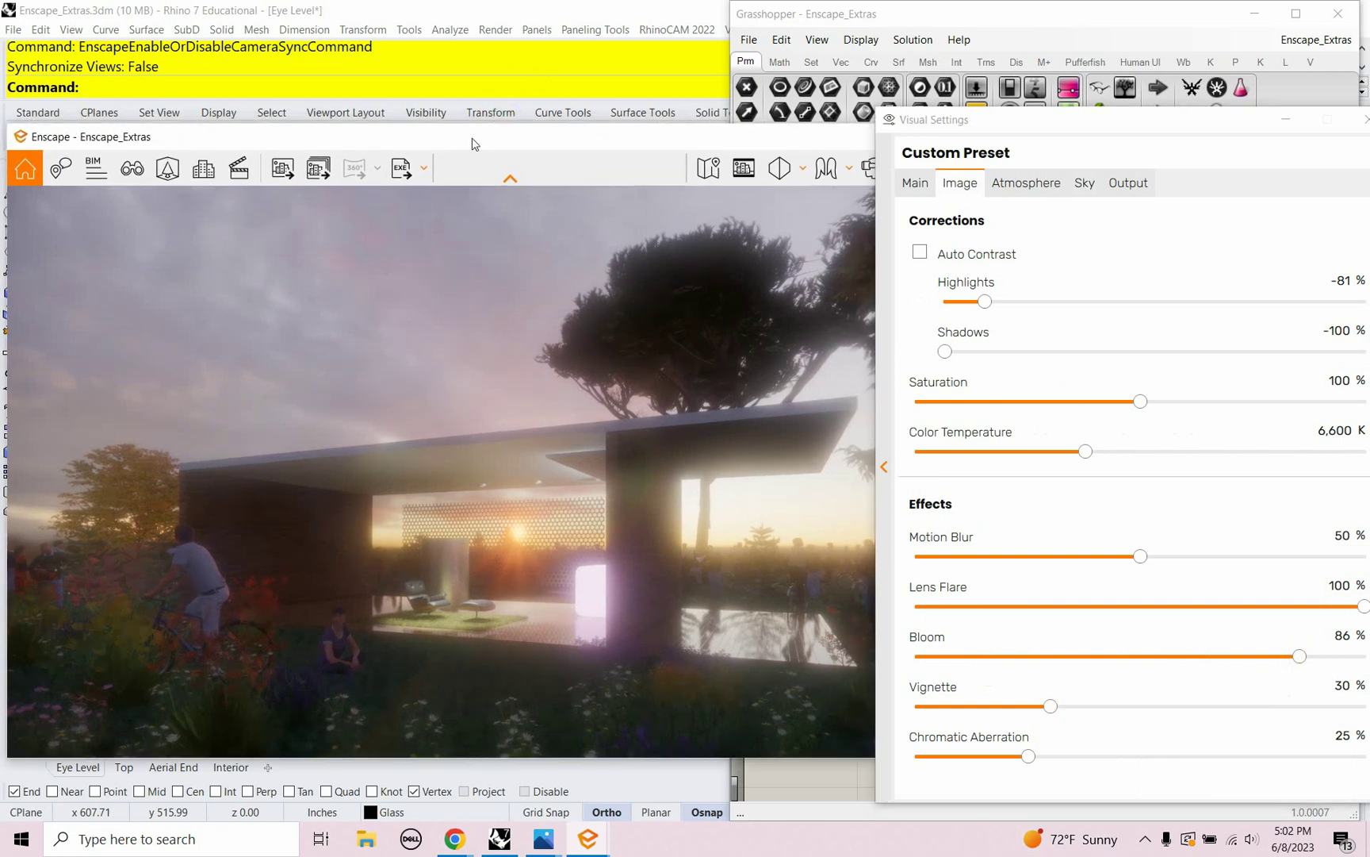
pyautogui.moveTo(1053, 712); pyautogui.dragTo(1246, 710)
pyautogui.moveTo(1190, 749); pyautogui.dragTo(1293, 765)
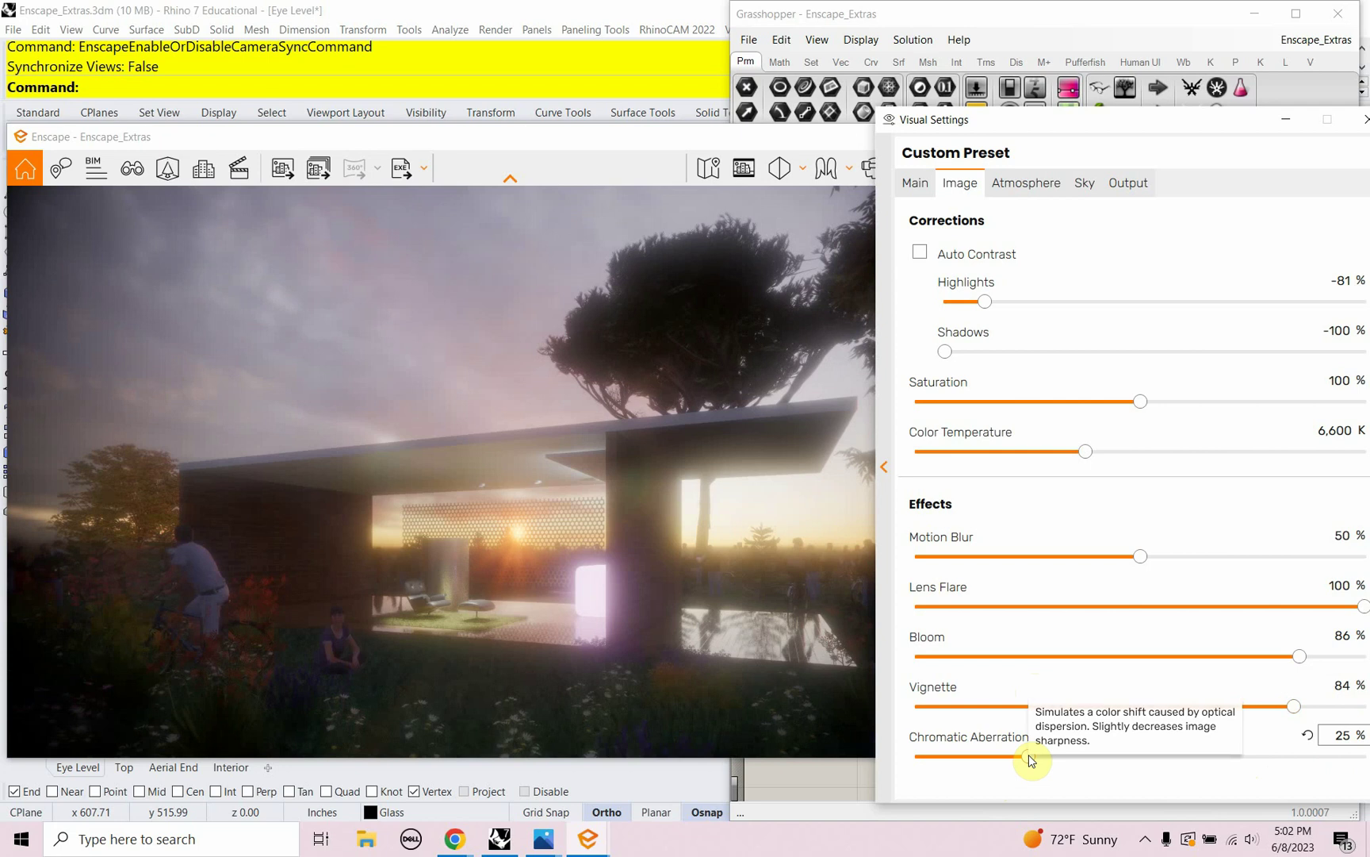
pyautogui.moveTo(1029, 753); pyautogui.dragTo(1366, 757)
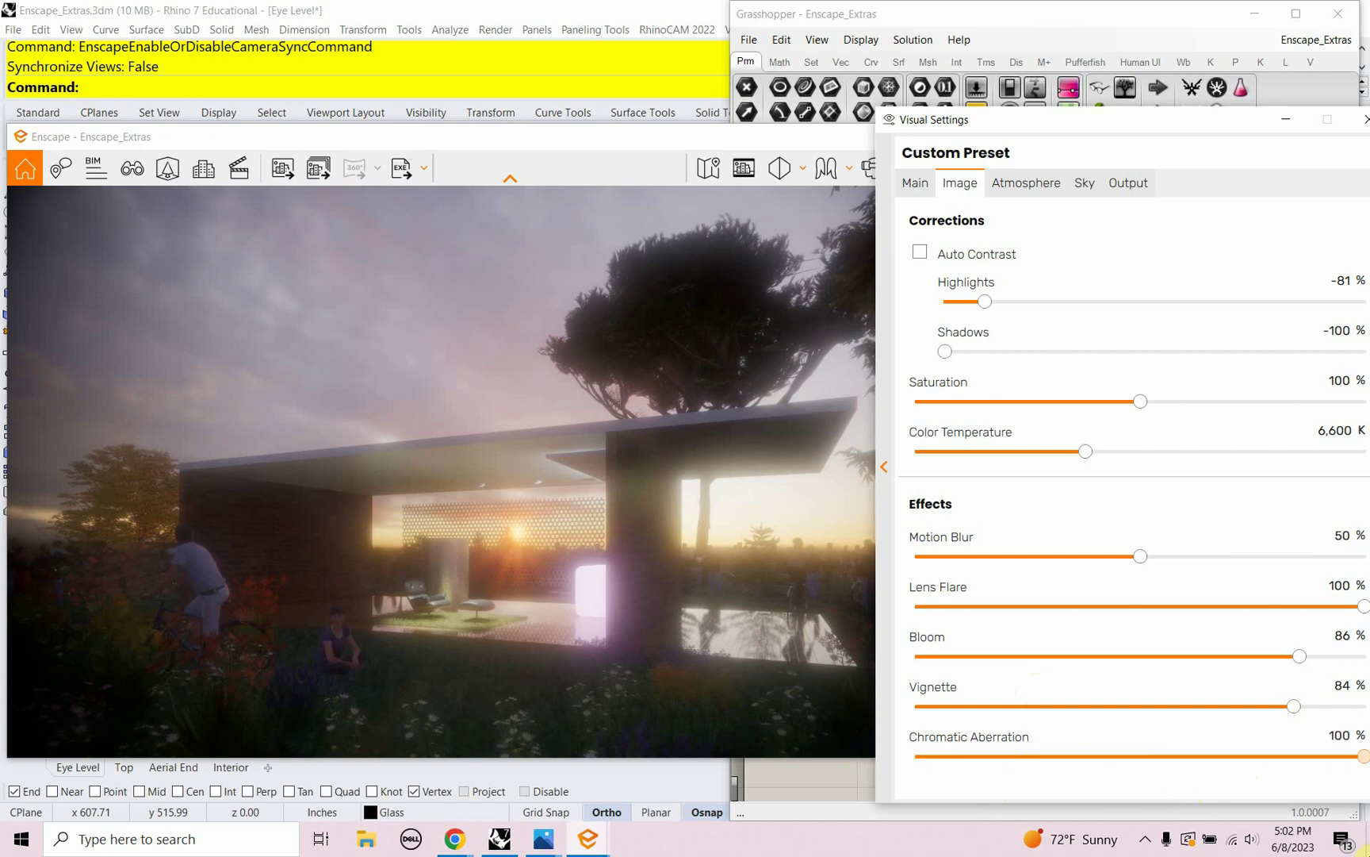
pyautogui.moveTo(1369, 852); pyautogui.dragTo(1196, 847)
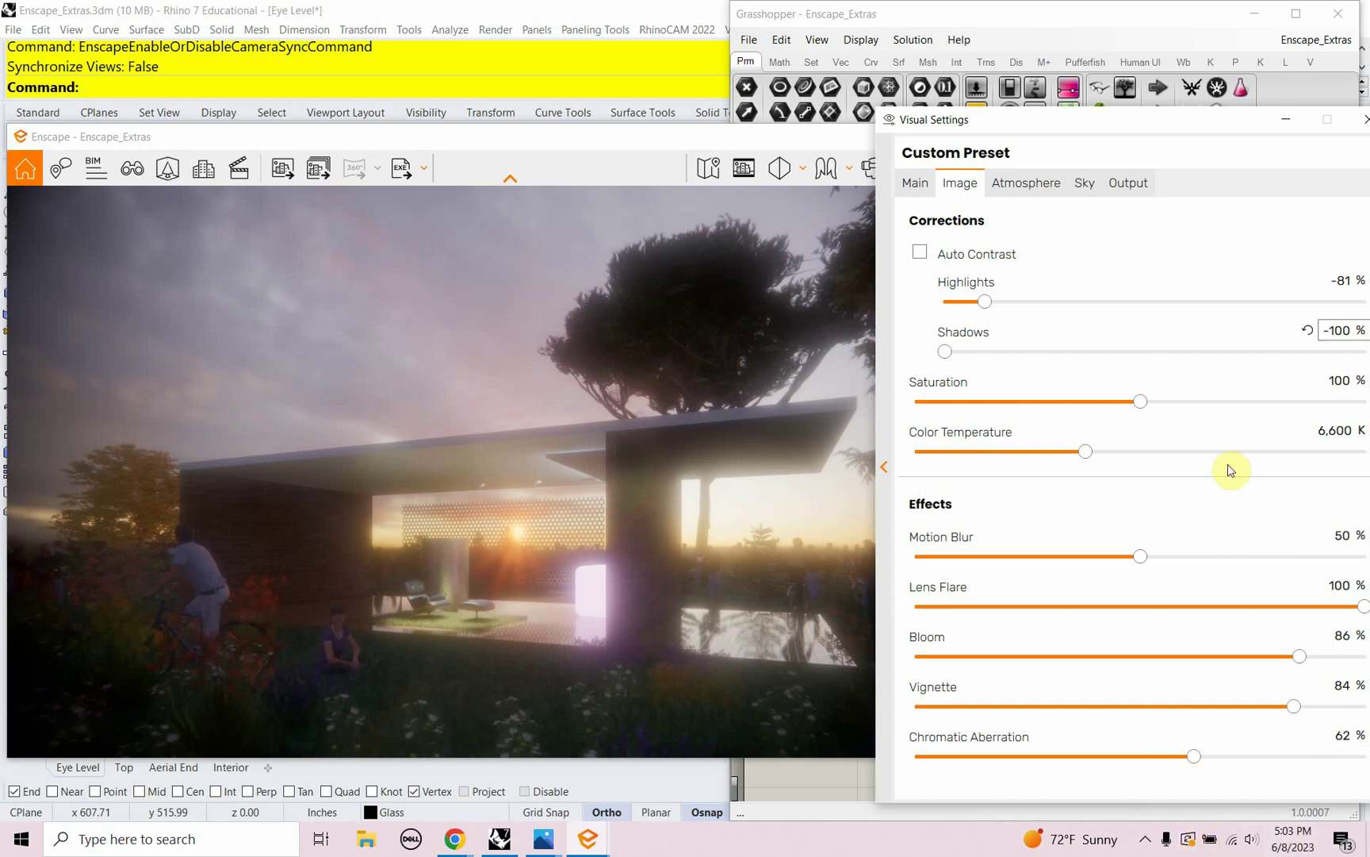
# Set the camera's depth of field to 64%, disable Auto Focus and set the focal point to 11.51 m.
pyautogui.click(916, 184)
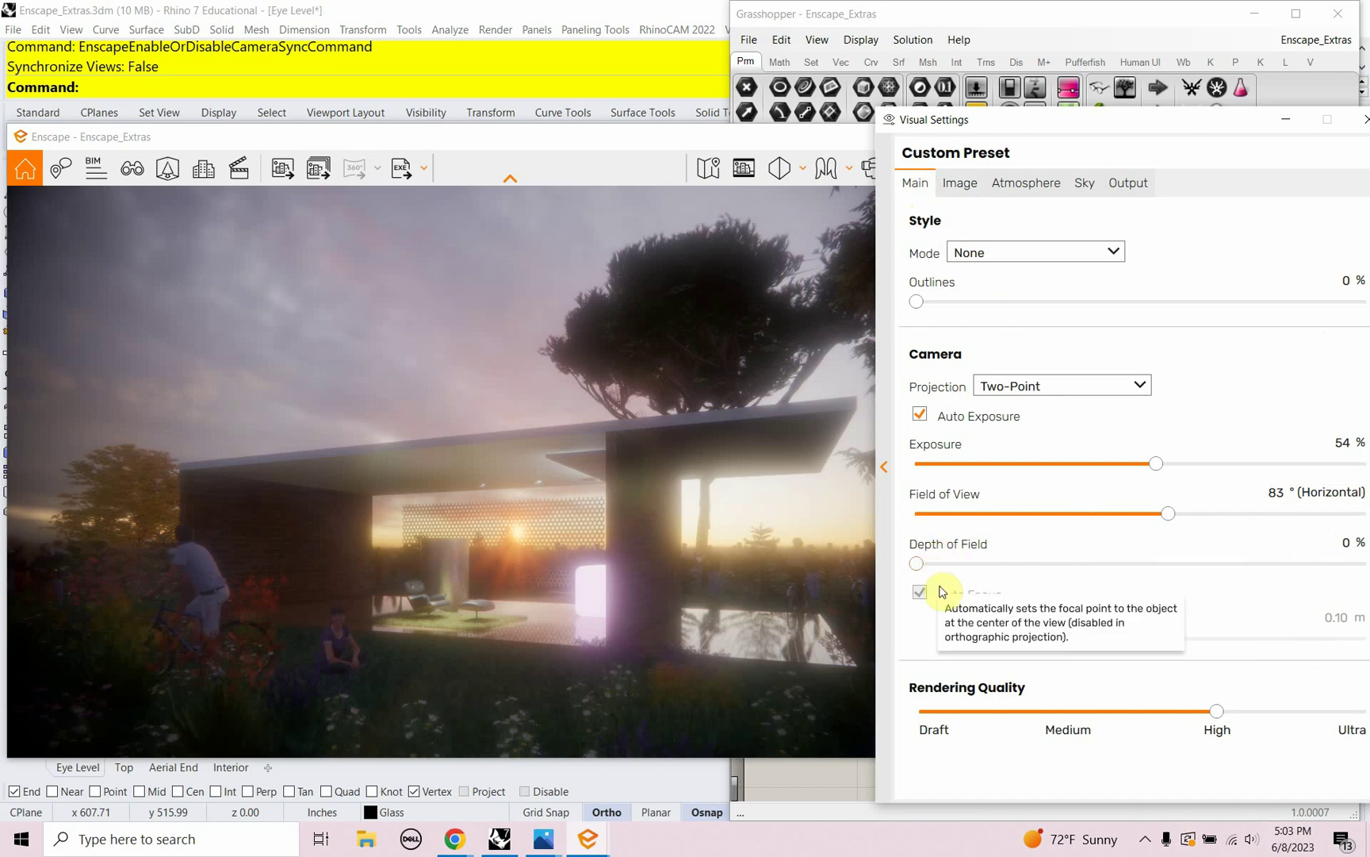
pyautogui.moveTo(920, 564); pyautogui.dragTo(1236, 653)
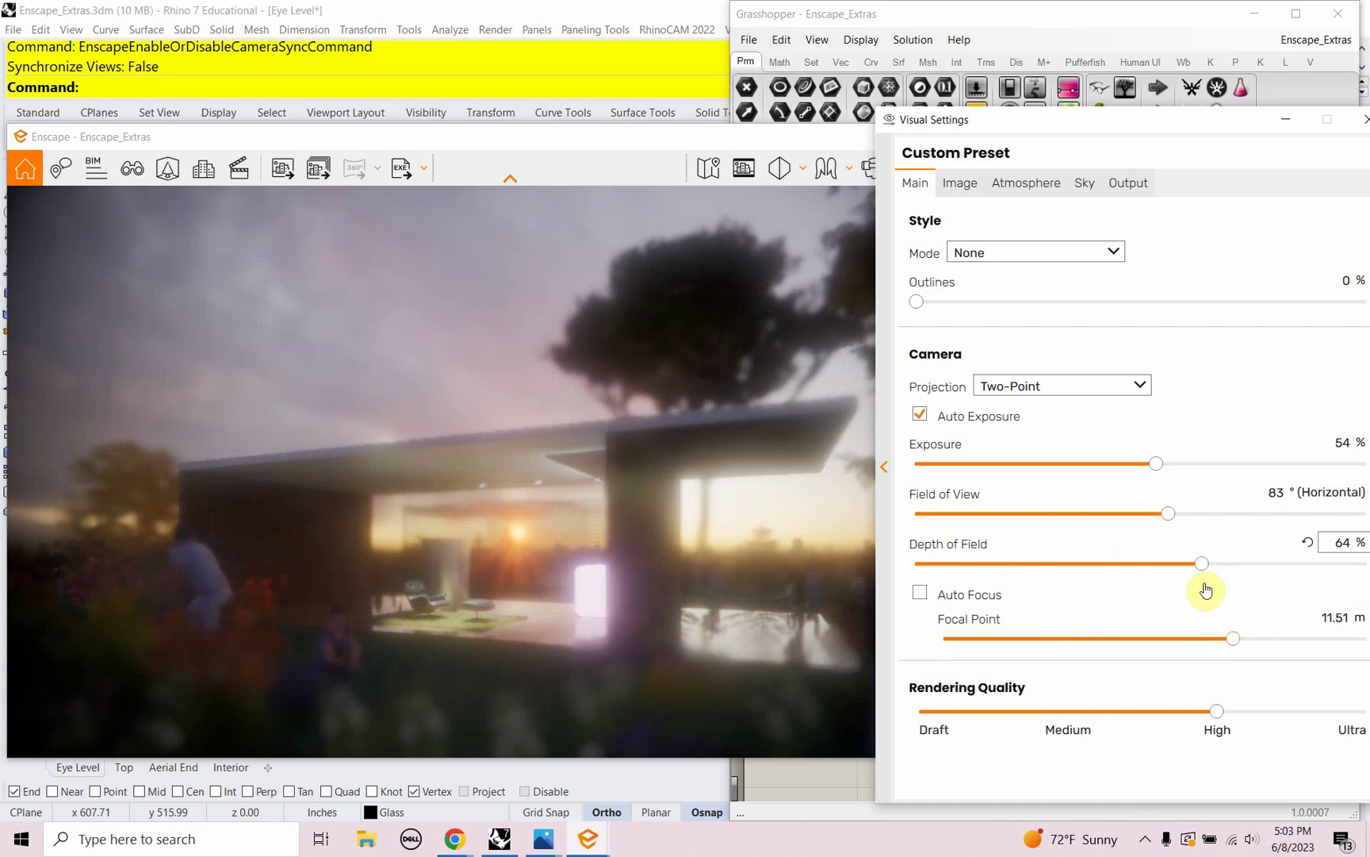
# Set the camera's depth of field to 43%, the field of view to 84° and the focal point to 4.34 m.
pyautogui.moveTo(1201, 563); pyautogui.dragTo(1108, 565)
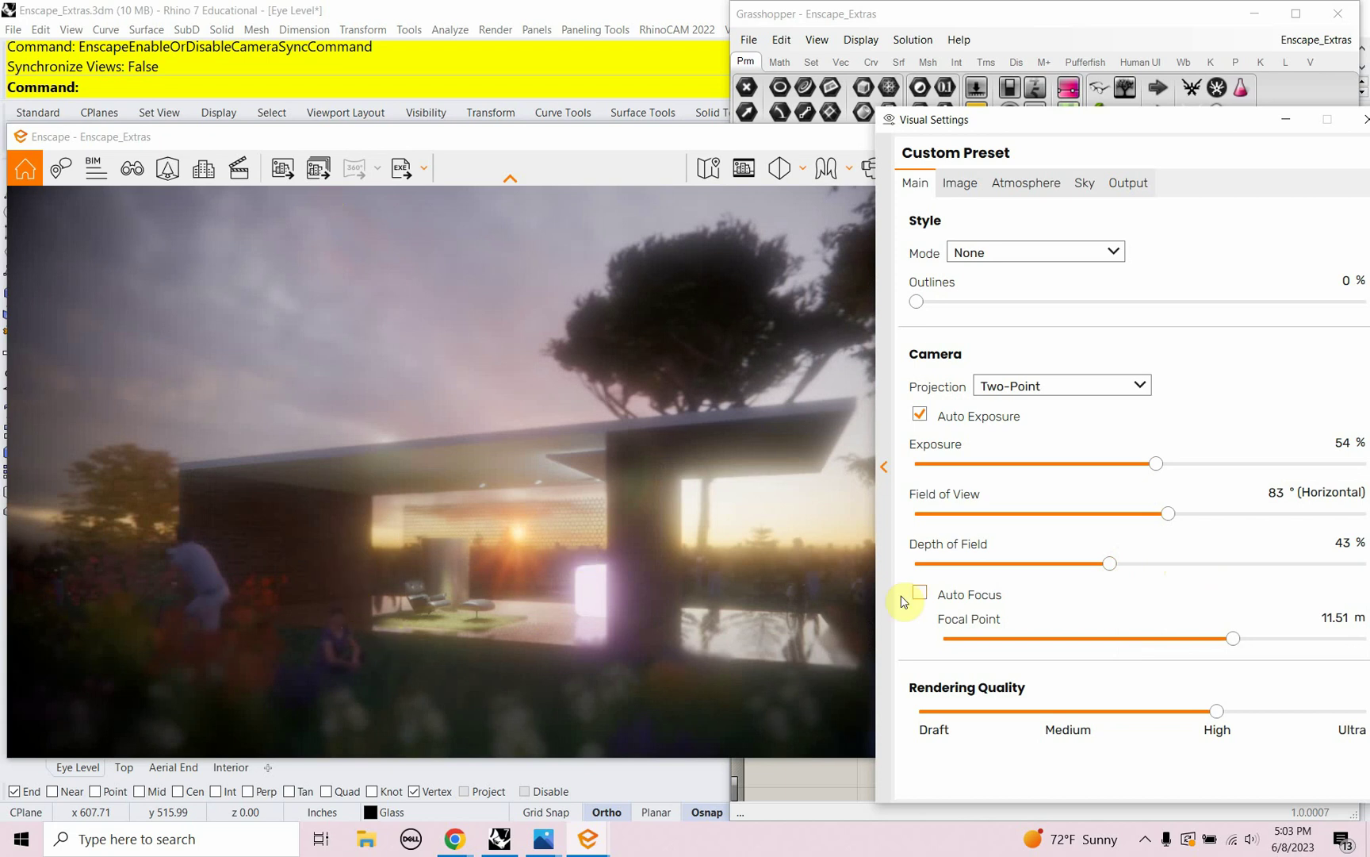
pyautogui.moveTo(1166, 514)
pyautogui.mouseDown()
pyautogui.moveTo(1150, 516)
pyautogui.moveTo(1170, 517)
pyautogui.mouseUp()
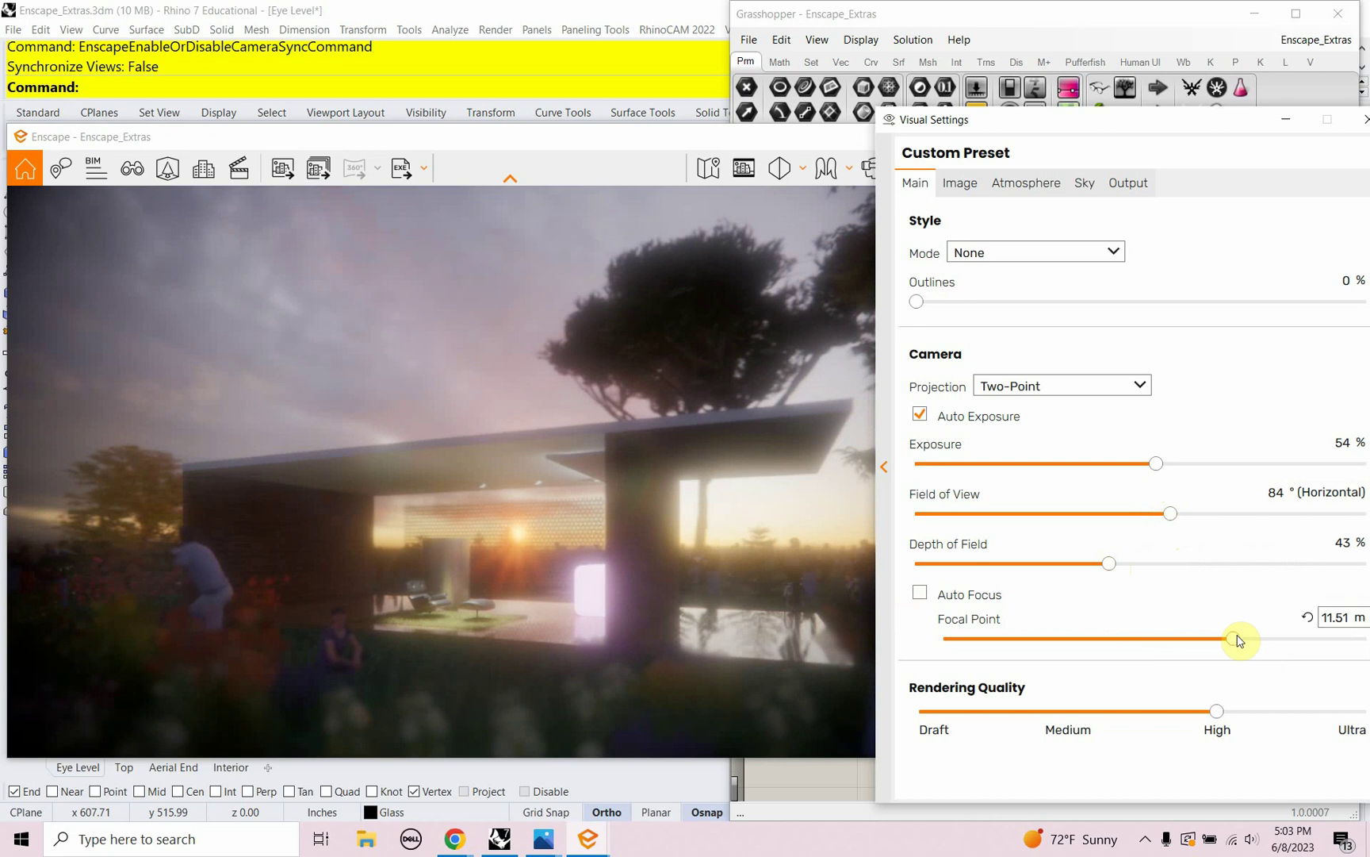
pyautogui.moveTo(1233, 638); pyautogui.dragTo(1176, 639)
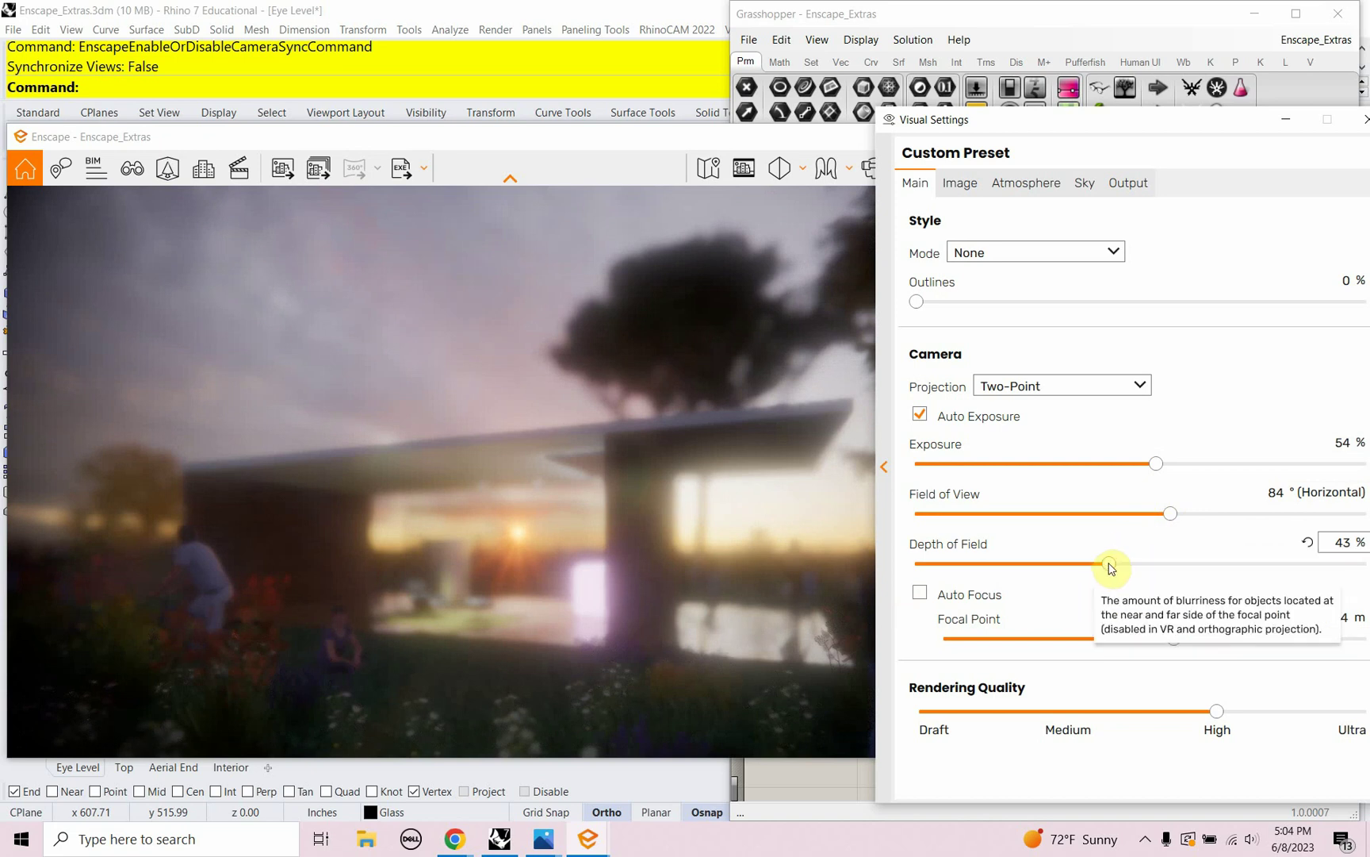
# Reduce the depth of field to 26% and reposition the Enscape render window to check the scene.
pyautogui.moveTo(1113, 563); pyautogui.dragTo(1096, 571)
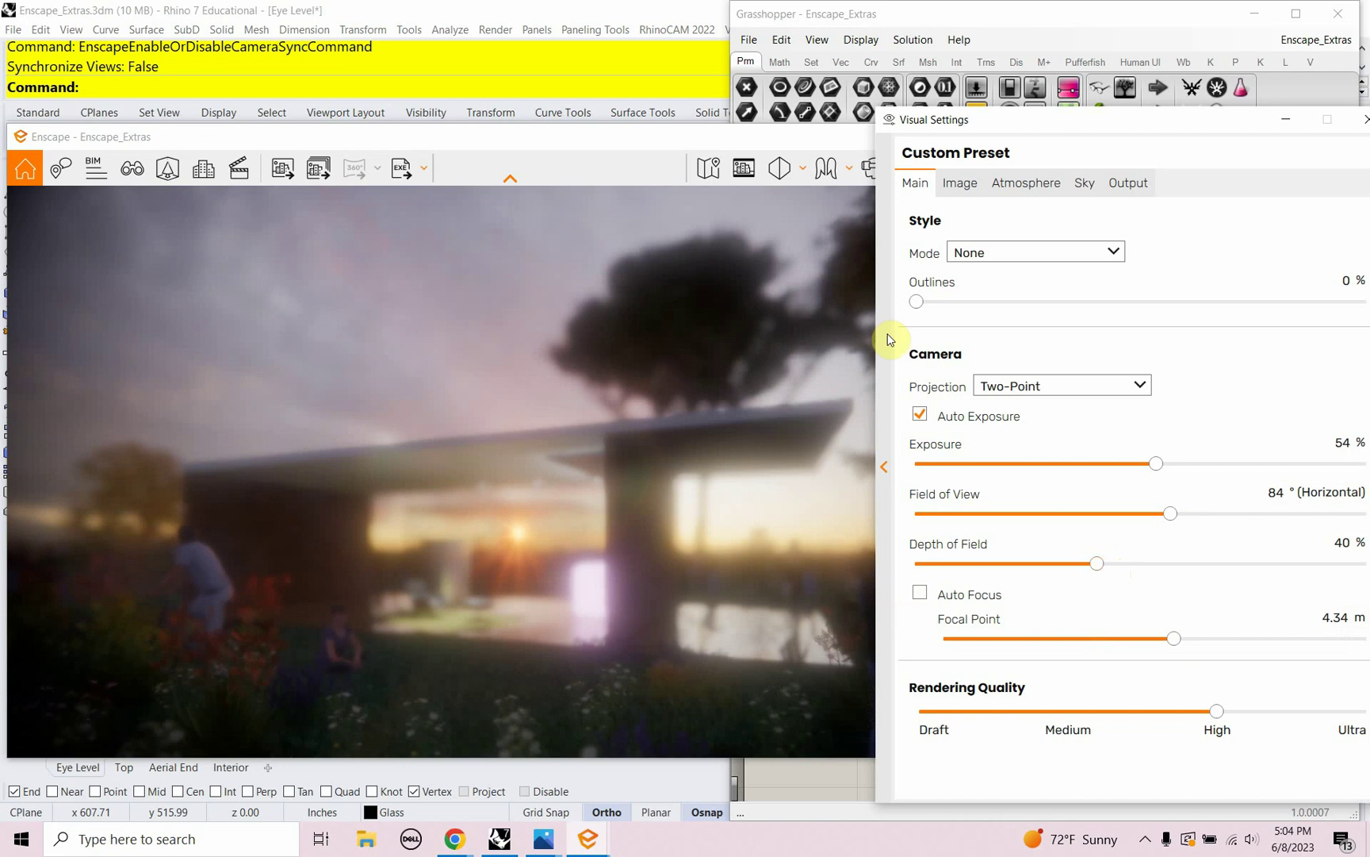
pyautogui.moveTo(571, 134); pyautogui.dragTo(545, 12)
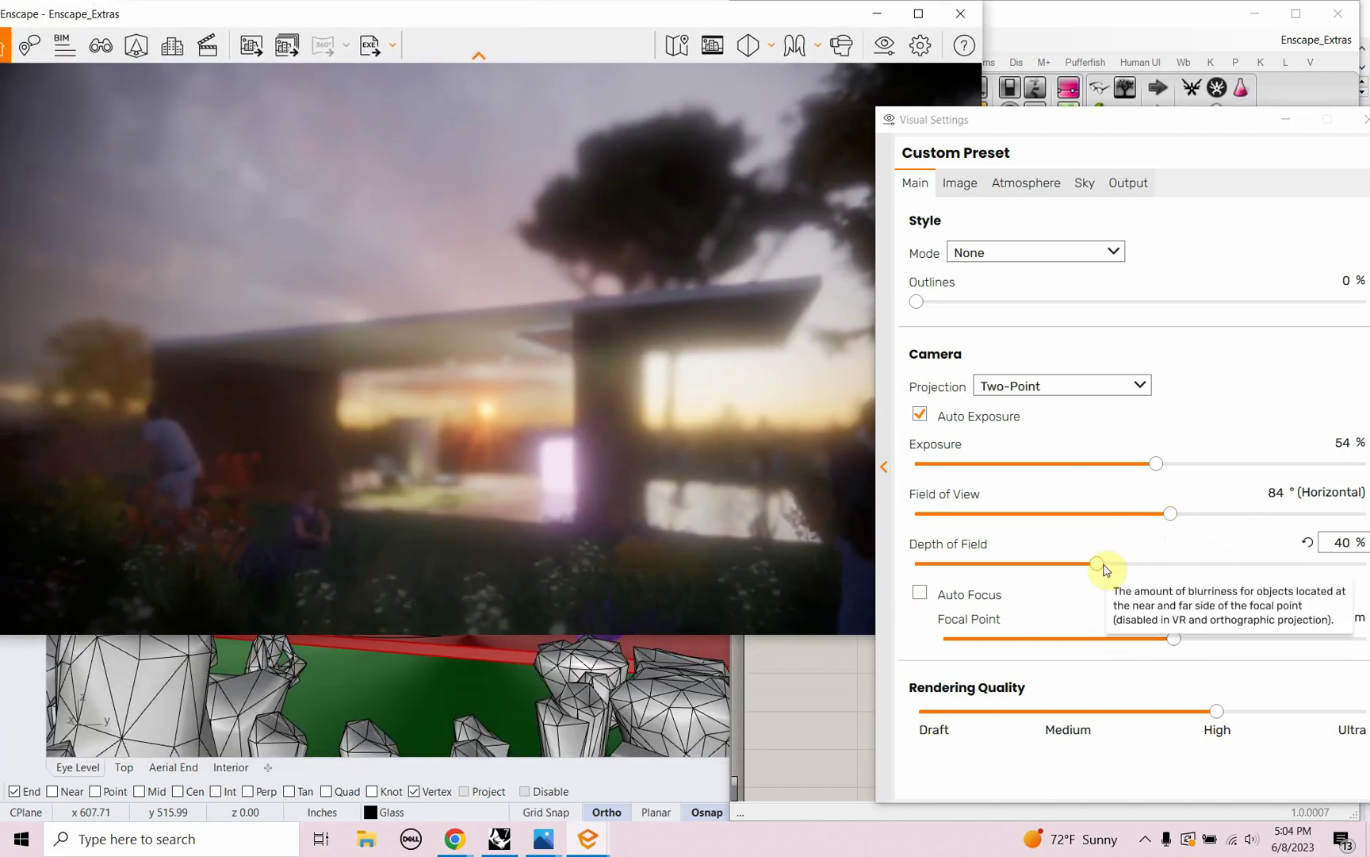
pyautogui.moveTo(1104, 559); pyautogui.dragTo(1034, 567)
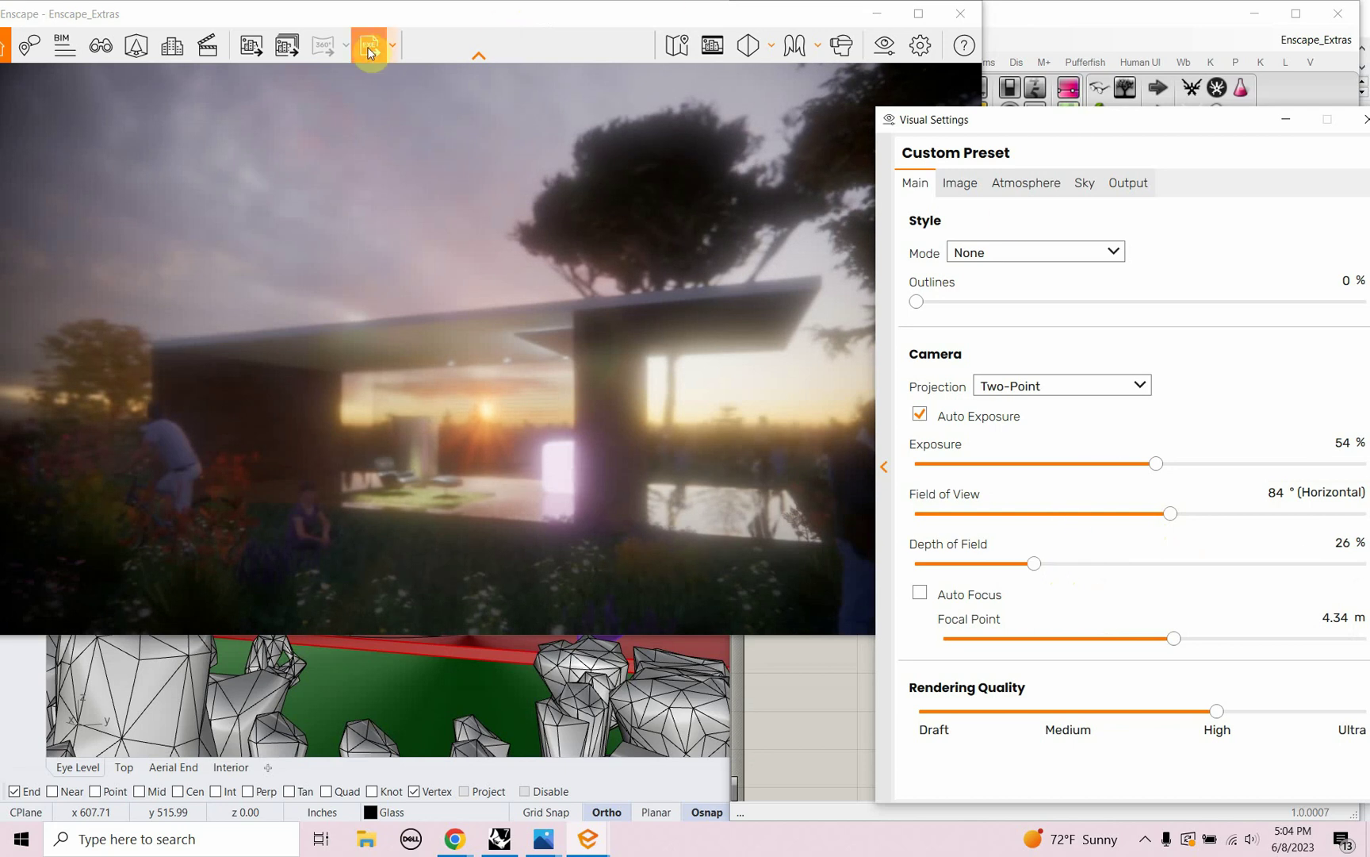
pyautogui.moveTo(420, 22); pyautogui.dragTo(499, 133)
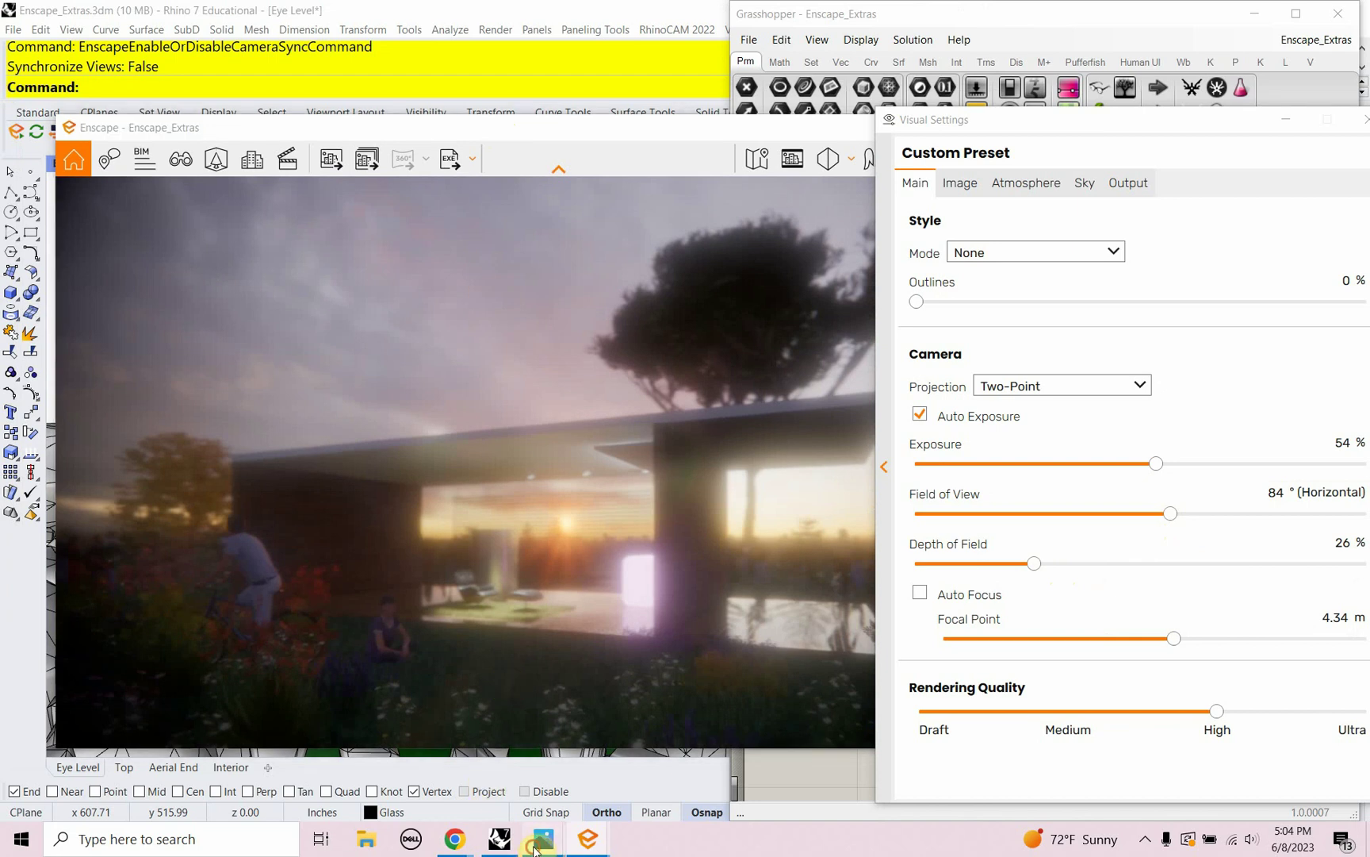
# Switch to the image viewer and compare the renders Enscape_Extras_Test_Original.png and Enscape_Extras_Test.png.
pyautogui.moveTo(534, 848)
pyautogui.click(598, 662)
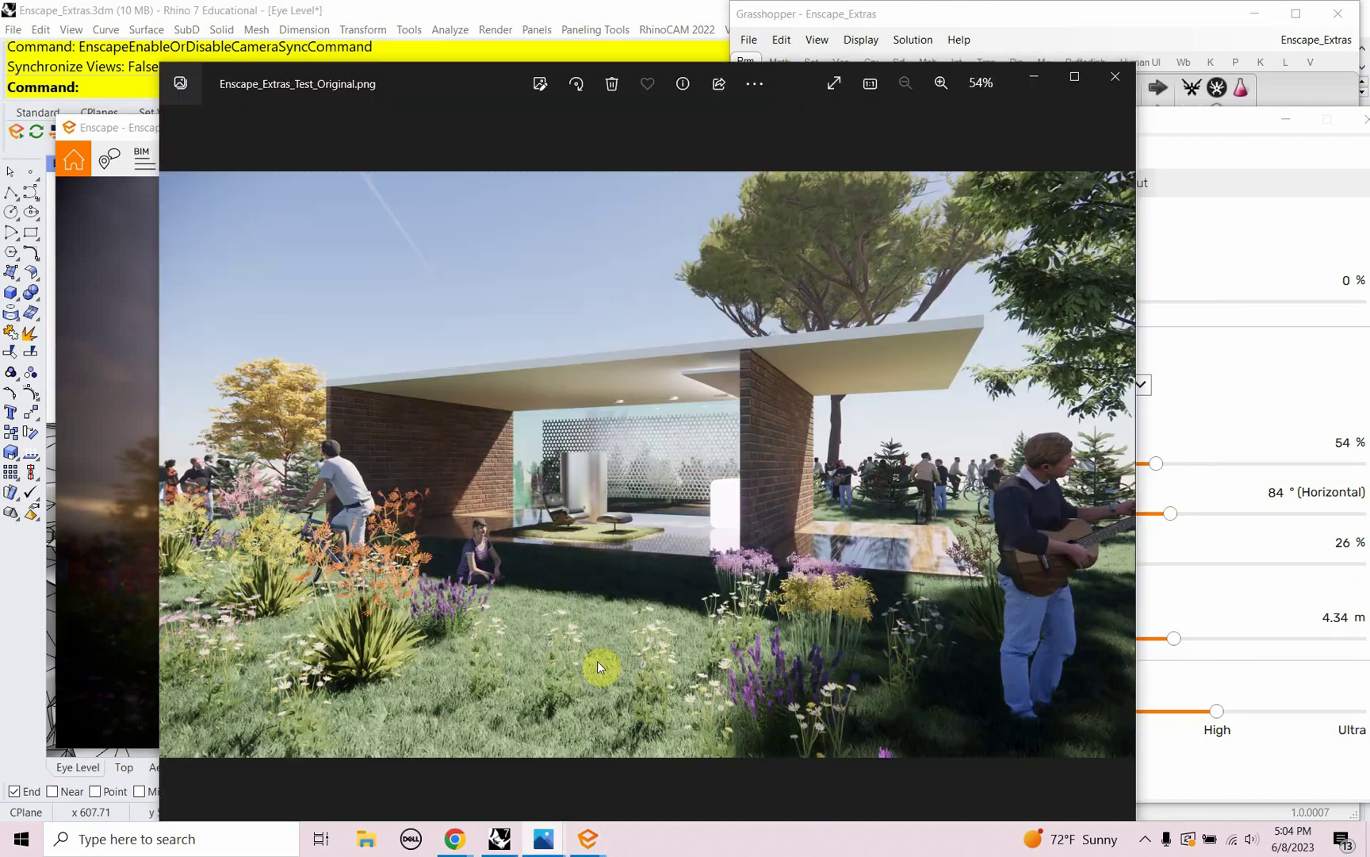
pyautogui.press('Left')
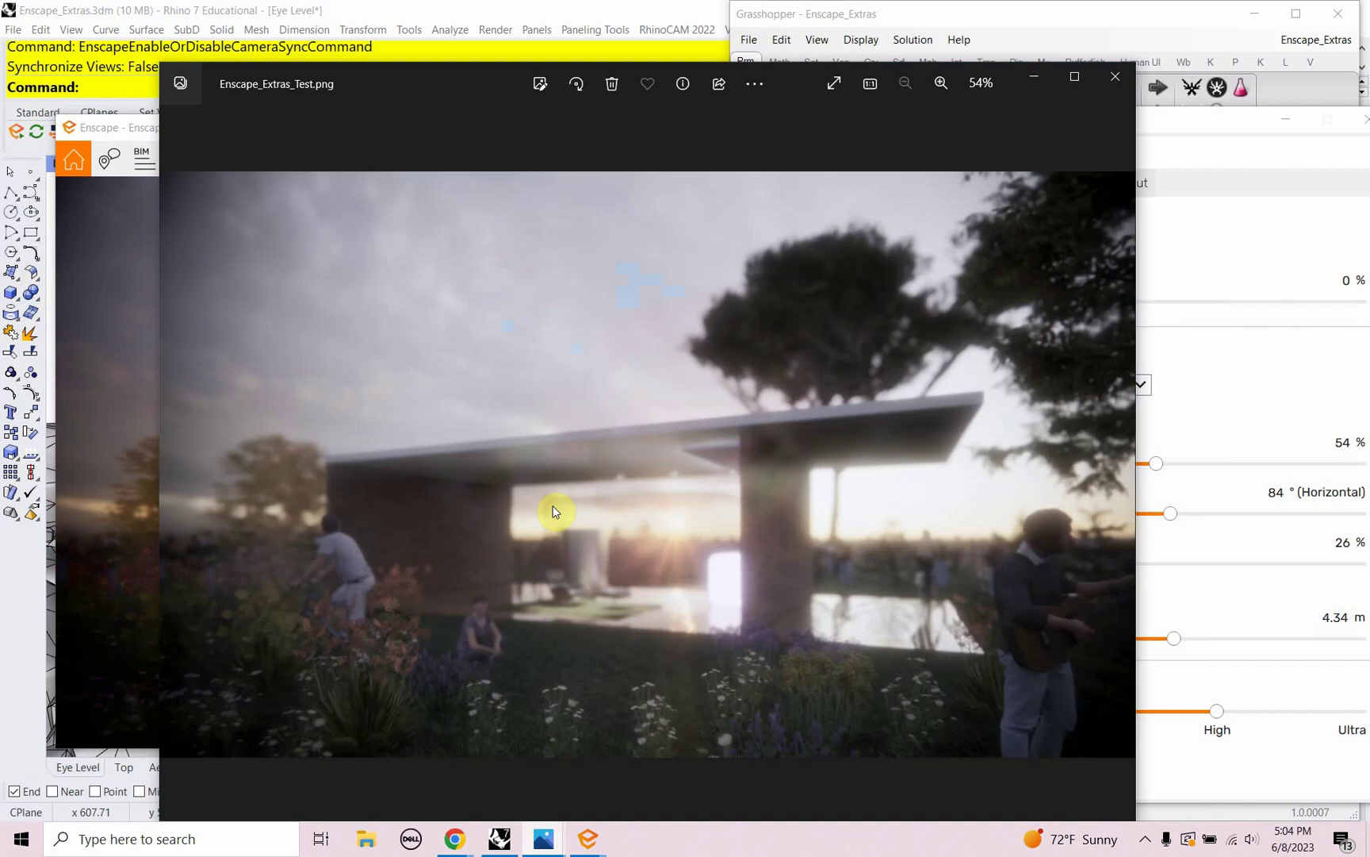